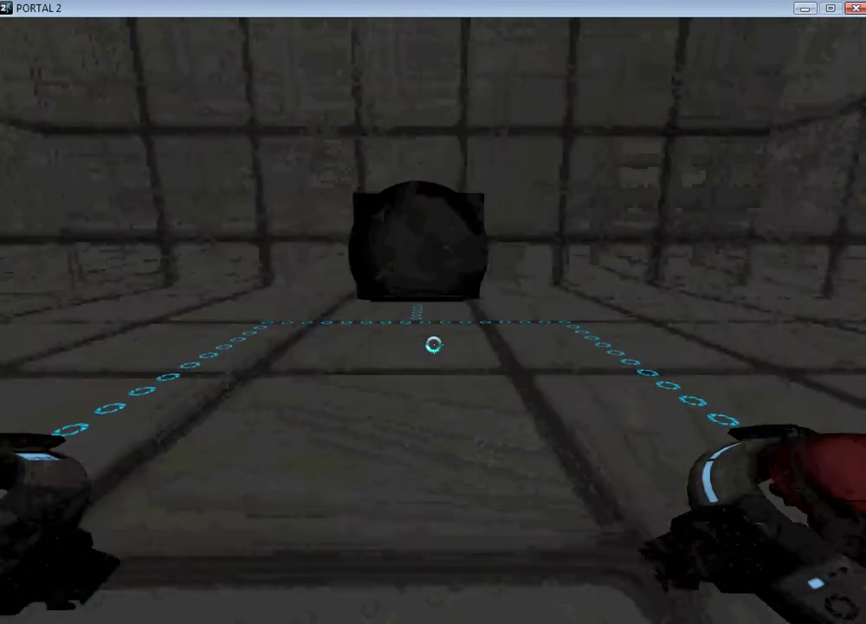
{"action": "key", "text": "s"}
{"action": "key", "text": "d"}
{"action": "key", "text": "s"}
{"action": "key", "text": "d"}
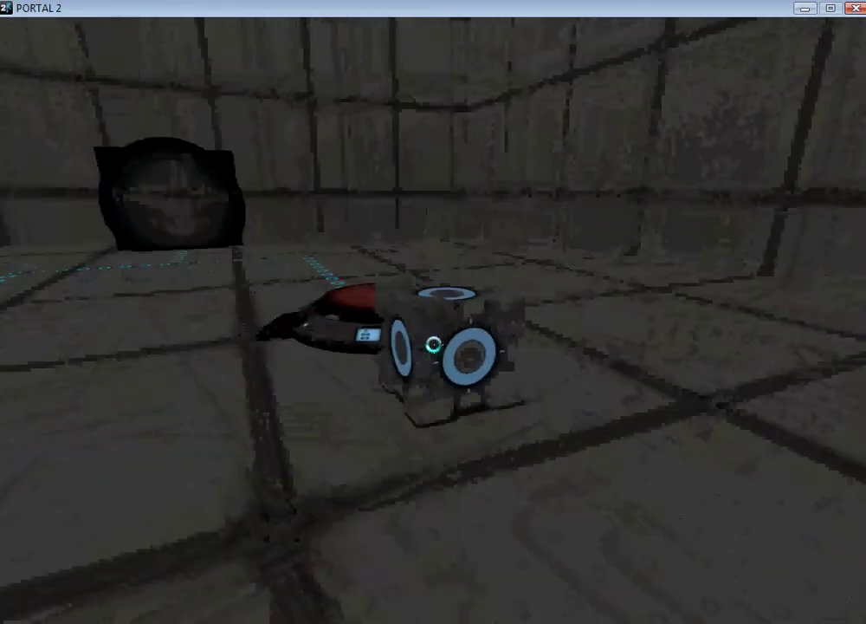
{"action": "key", "text": "s"}
{"action": "key", "text": "a"}
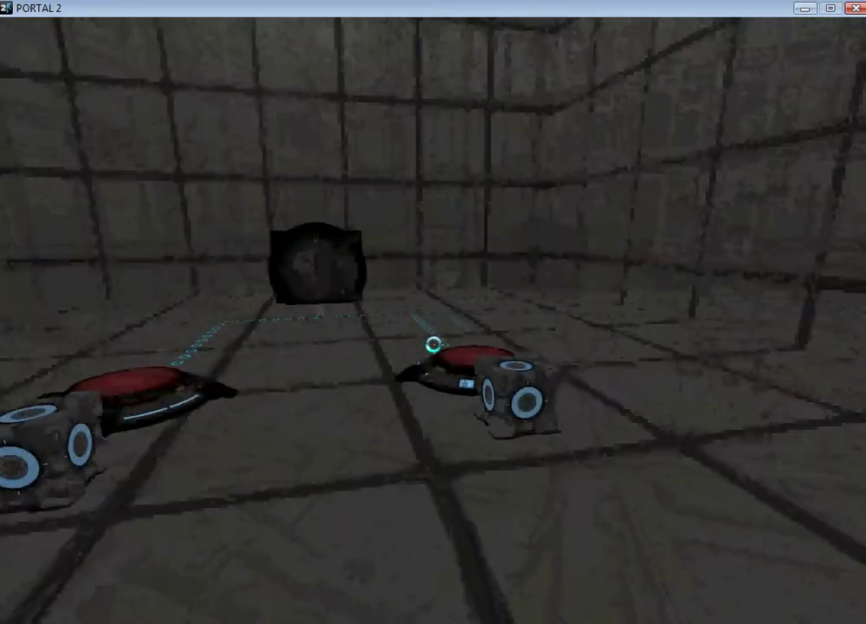
{"action": "key", "text": "w"}
{"action": "key", "text": "w"}
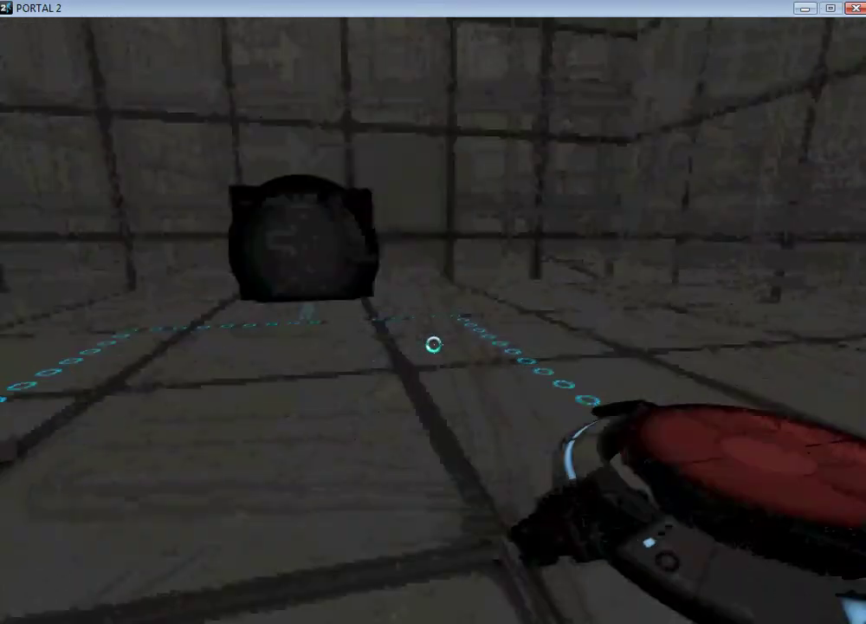
{"action": "key", "text": "s"}
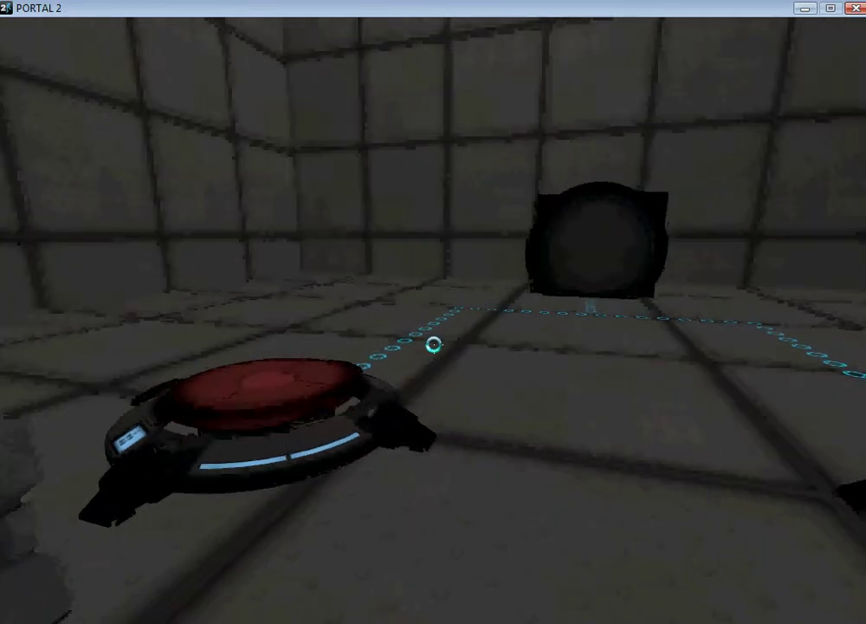
{"action": "key", "text": "w"}
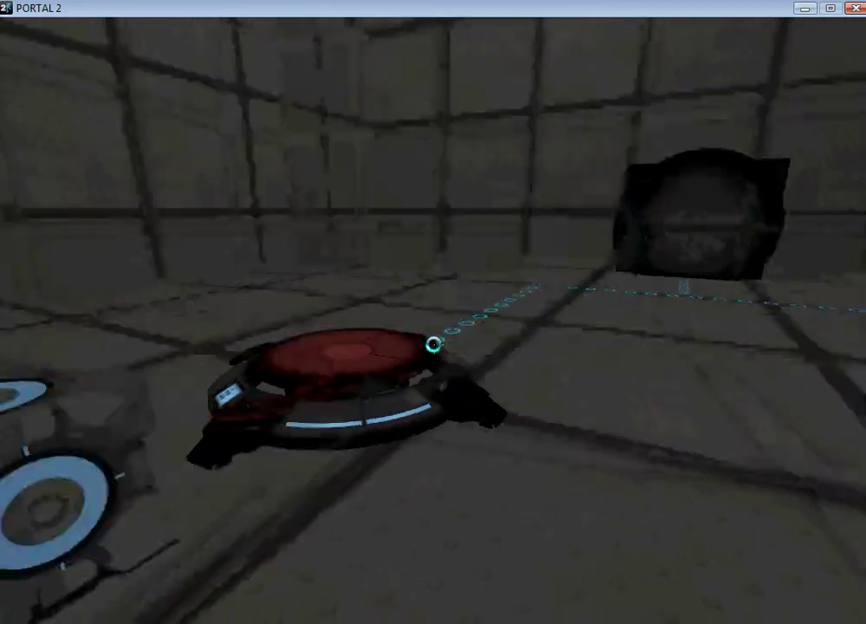
{"action": "key", "text": "w"}
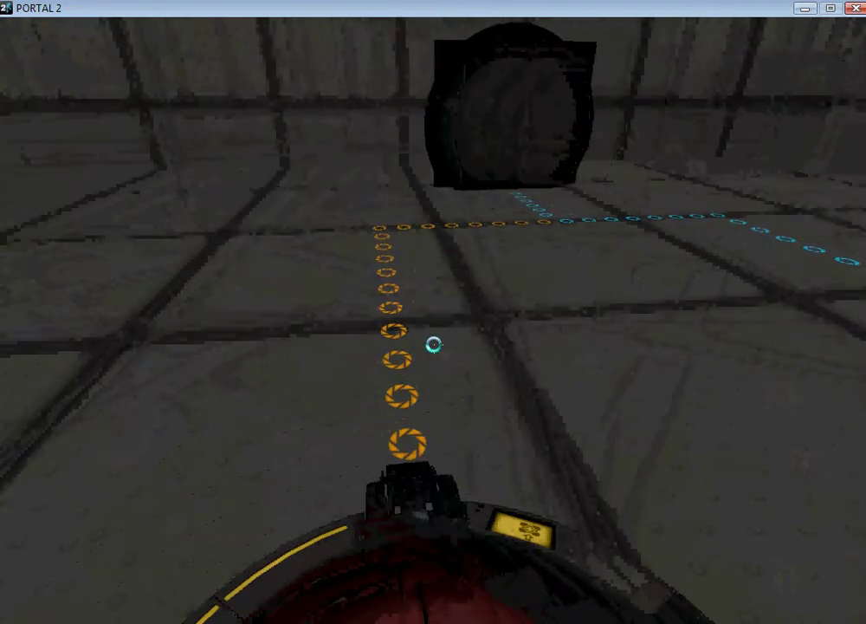
{"action": "key", "text": "s"}
{"action": "key", "text": "w"}
{"action": "key", "text": "w"}
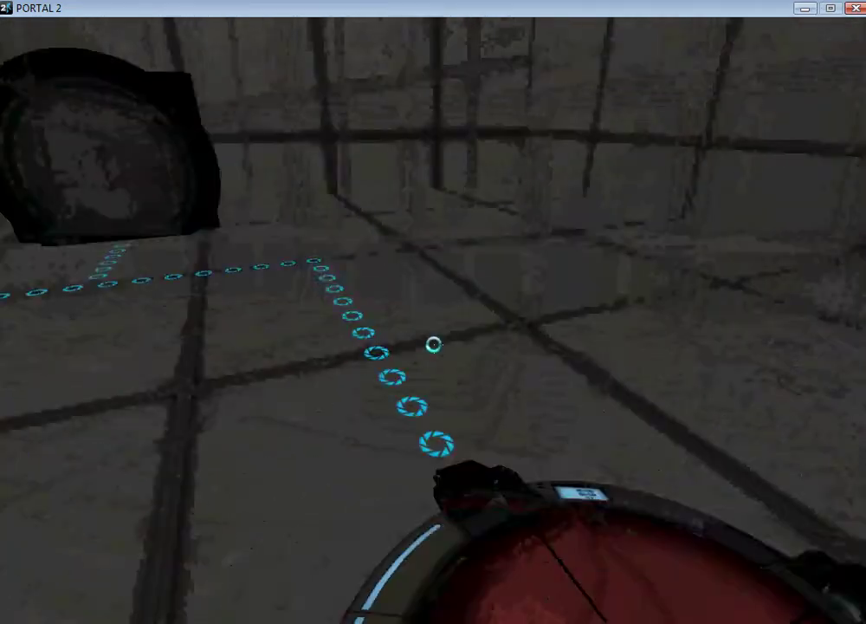
{"action": "key", "text": "s"}
{"action": "key", "text": "a"}
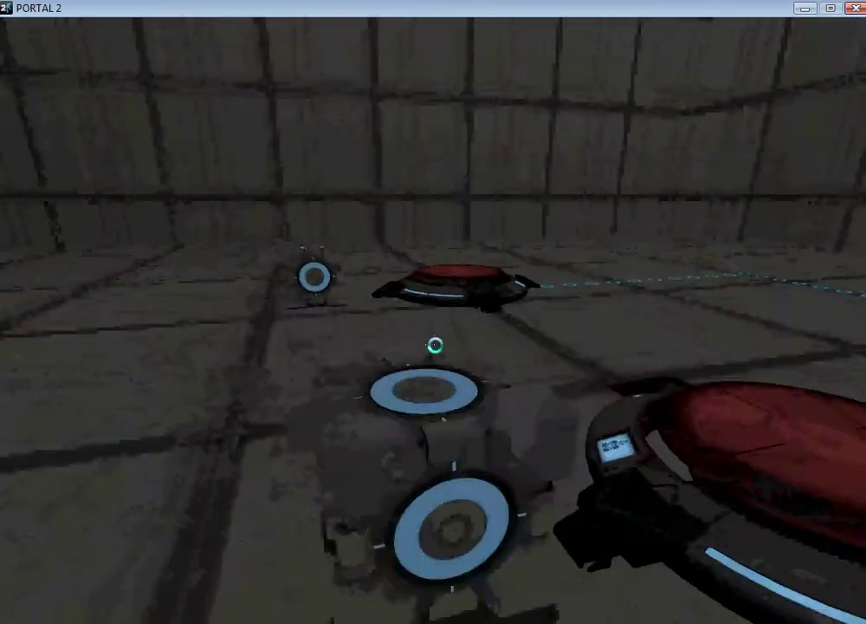
{"action": "key", "text": "e"}
{"action": "key", "text": "e"}
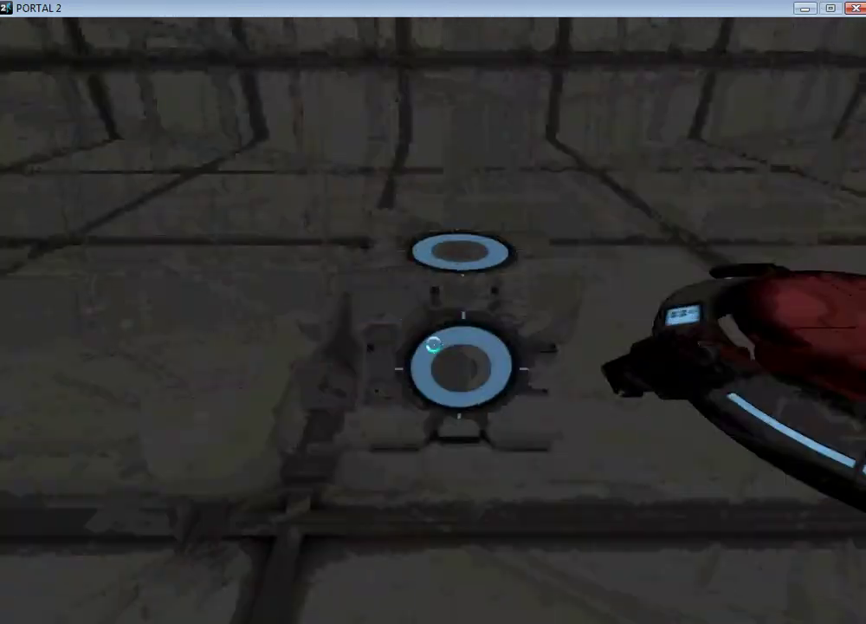
{"action": "key", "text": "e"}
{"action": "key", "text": "e"}
{"action": "key", "text": "d"}
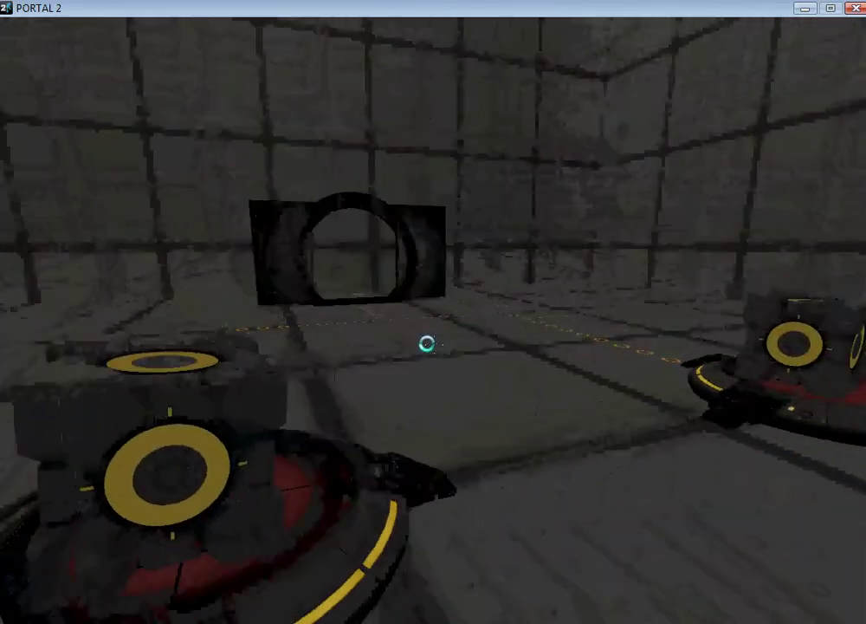
{"action": "key", "text": "w"}
Exit the running test map to the main menu and quit Portal 2.
{"action": "key", "text": "Escape"}
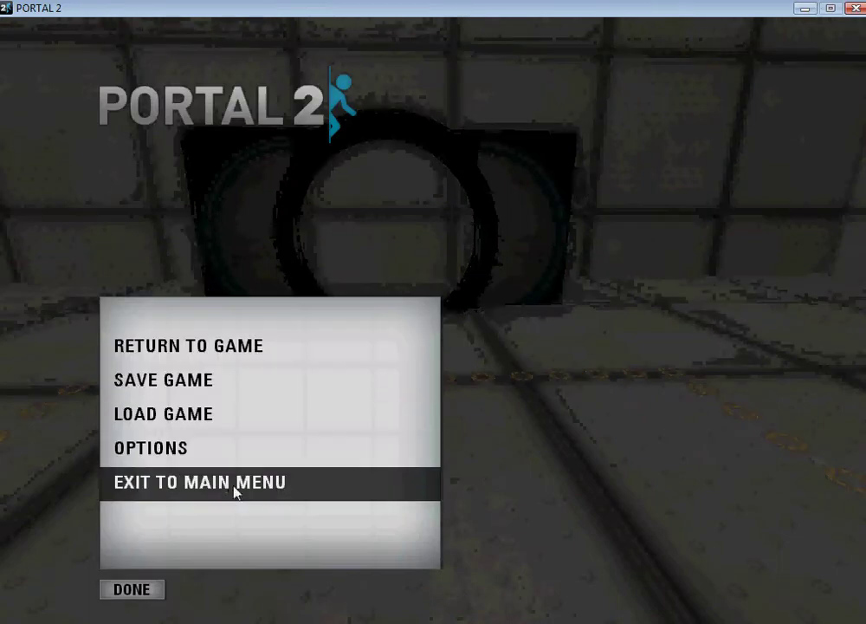
{"action": "left_click", "coordinate": [233, 485]}
{"action": "left_click", "coordinate": [149, 589]}
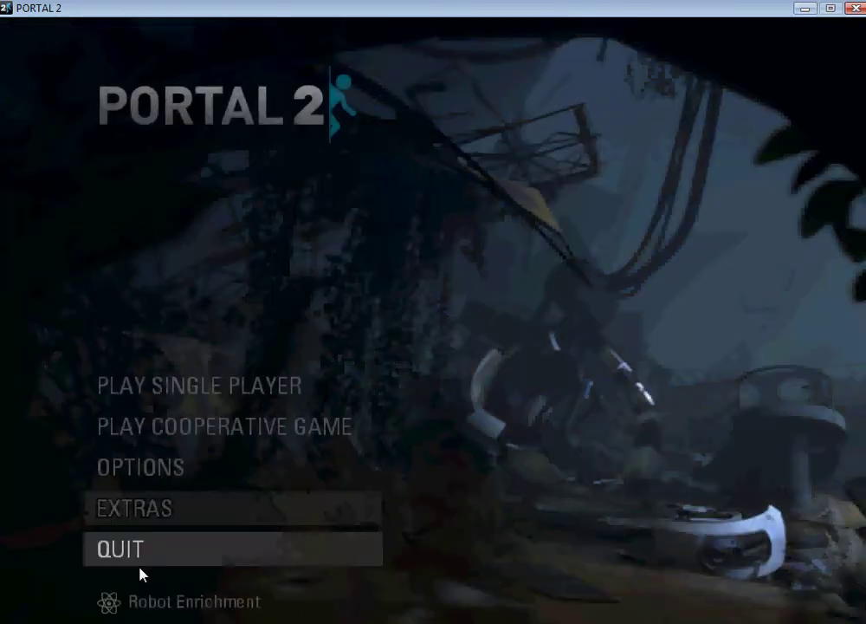
{"action": "left_click", "coordinate": [154, 550]}
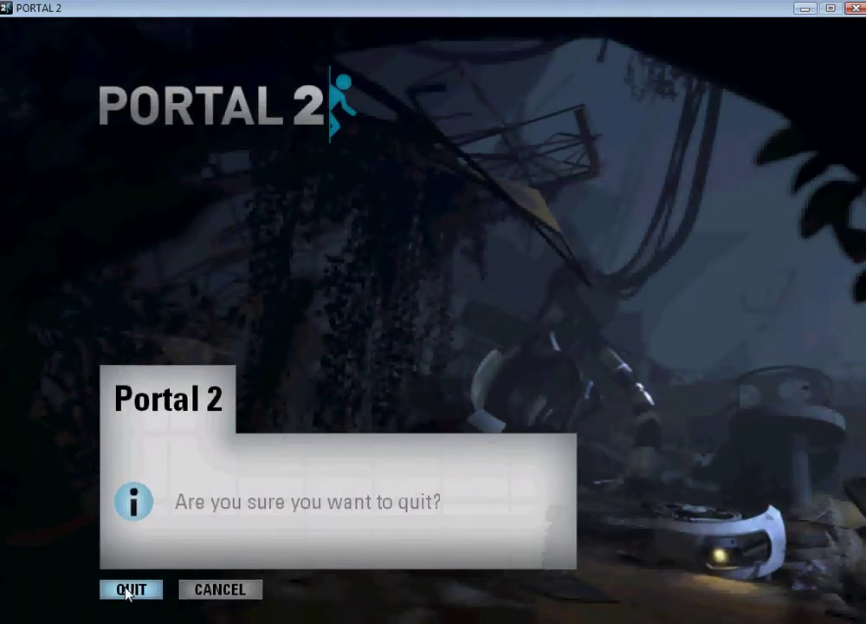
{"action": "left_click", "coordinate": [128, 589]}
Switch to Hammer and start a new empty map.
{"action": "left_click", "coordinate": [139, 19]}
{"action": "left_click", "coordinate": [24, 23]}
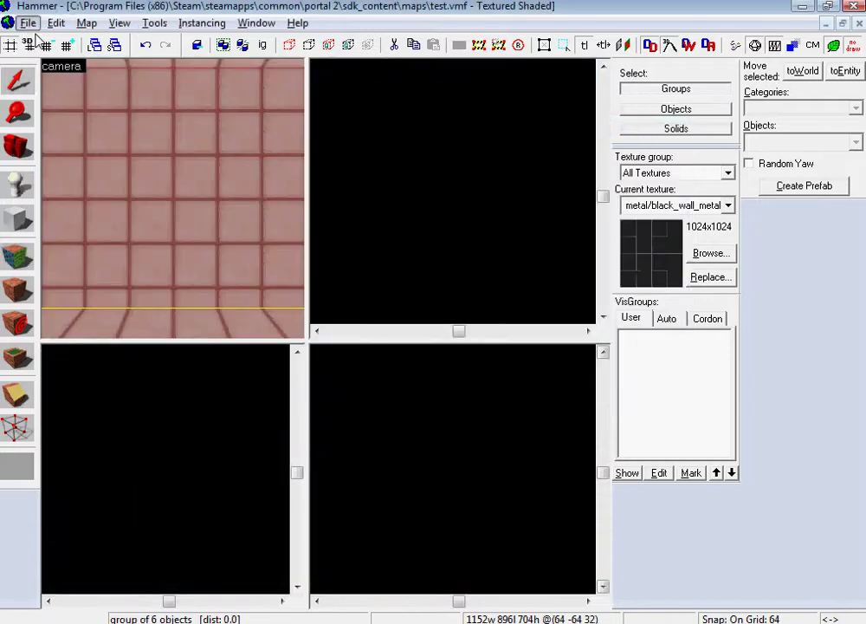
{"action": "left_click", "coordinate": [62, 64]}
Create a block brush 896 units wide, 768 long and 768 high with the metal/black_wall_metal texture.
{"action": "left_click", "coordinate": [17, 219]}
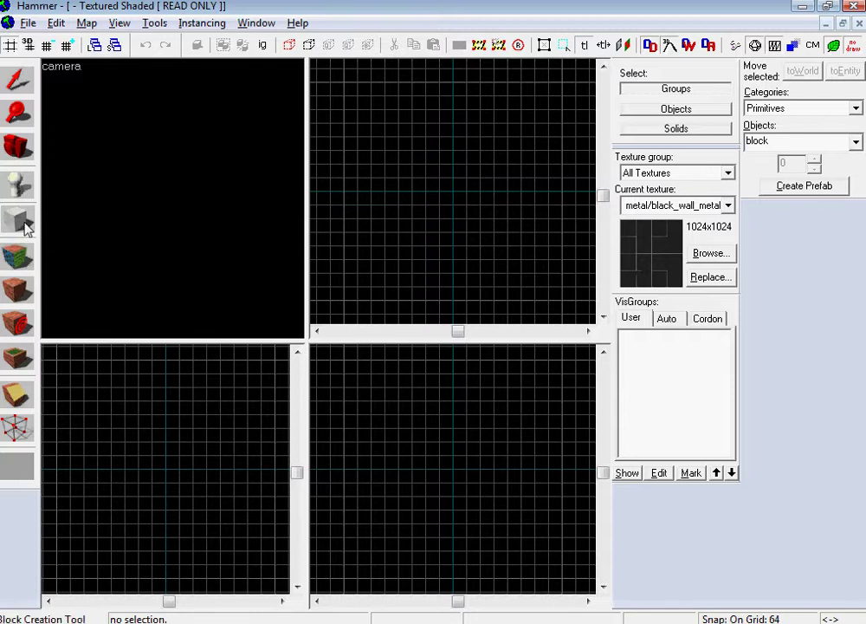
{"action": "left_click_drag", "start_coordinate": [353, 93], "coordinate": [552, 267]}
{"action": "left_click_drag", "start_coordinate": [555, 455], "coordinate": [570, 372]}
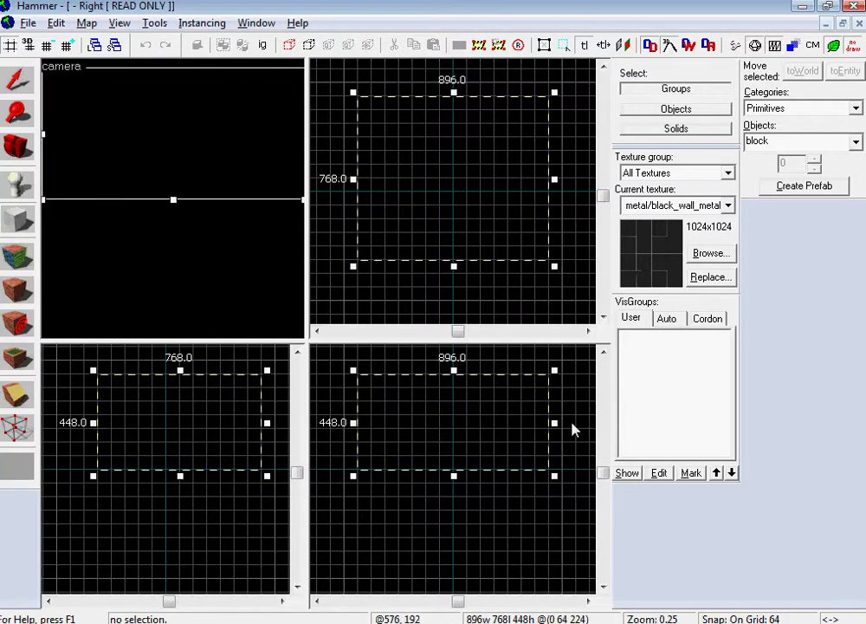
{"action": "left_click_drag", "start_coordinate": [557, 476], "coordinate": [557, 542]}
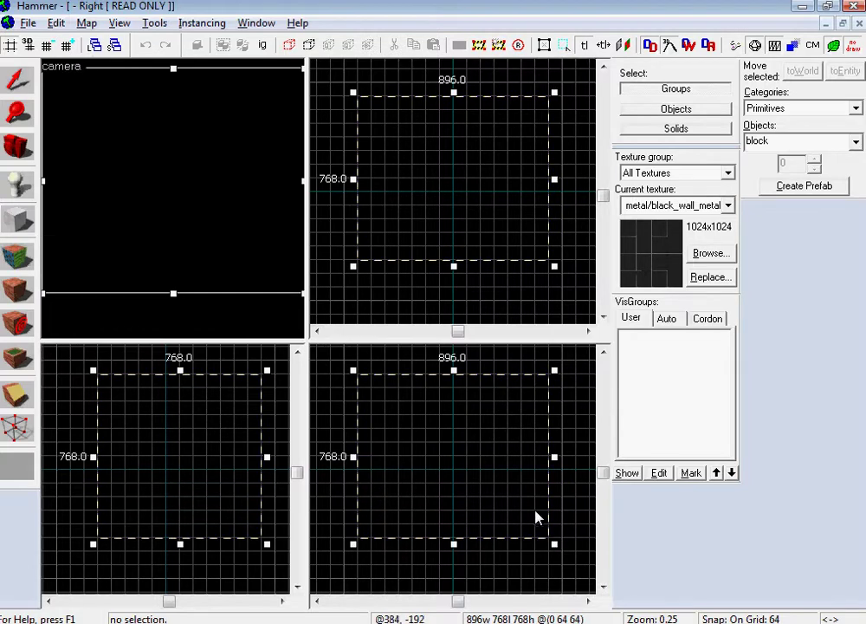
{"action": "key", "text": "Return"}
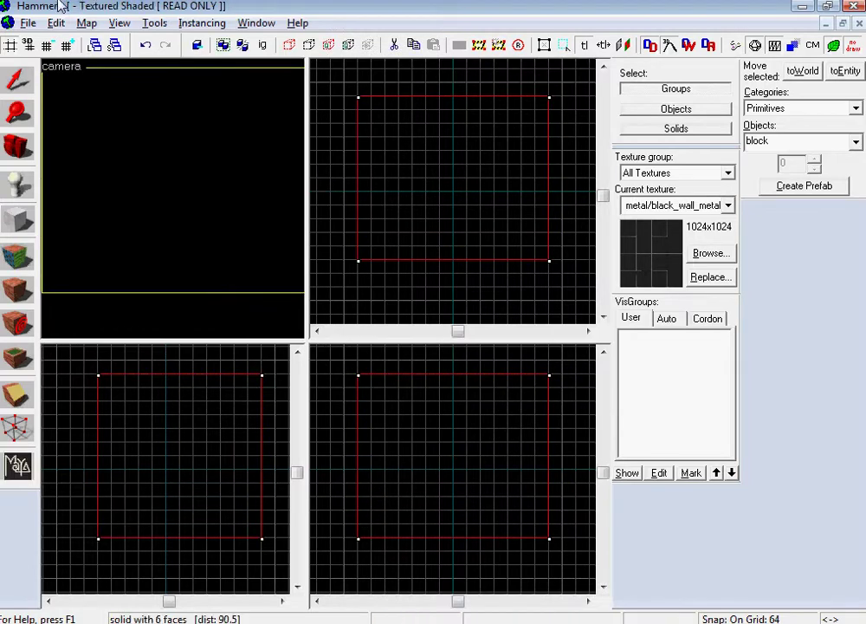
Hollow out the block to form a closed room.
{"action": "left_click", "coordinate": [154, 23]}
{"action": "left_click", "coordinate": [192, 62]}
{"action": "key", "text": "Return"}
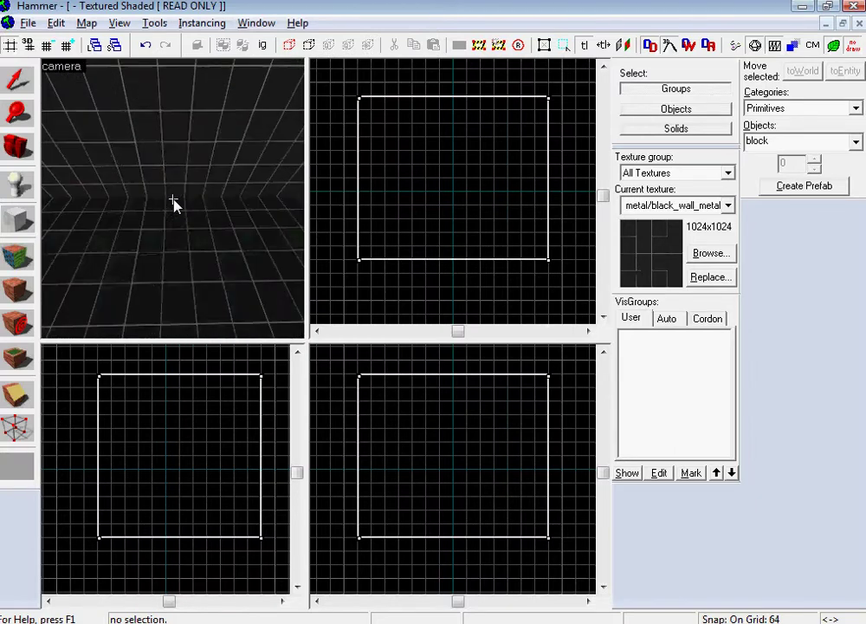
Place an info_player_start on the room floor and move it beside the middle of the west wall, at about -384, 64.
{"action": "left_click_drag", "start_coordinate": [173, 203], "coordinate": [175, 206]}
{"action": "left_click", "coordinate": [20, 185]}
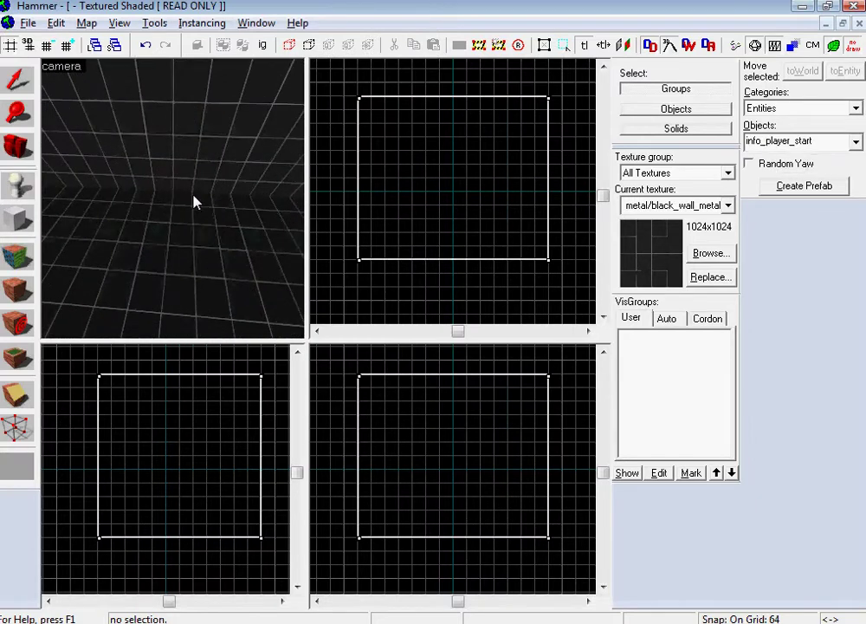
{"action": "left_click", "coordinate": [185, 205]}
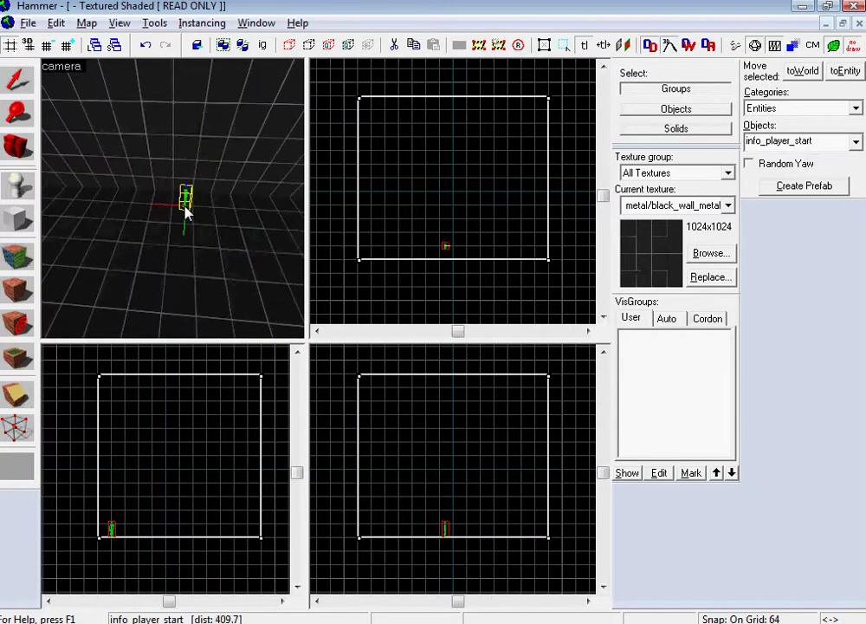
{"action": "left_click", "coordinate": [441, 249]}
{"action": "left_click", "coordinate": [17, 80]}
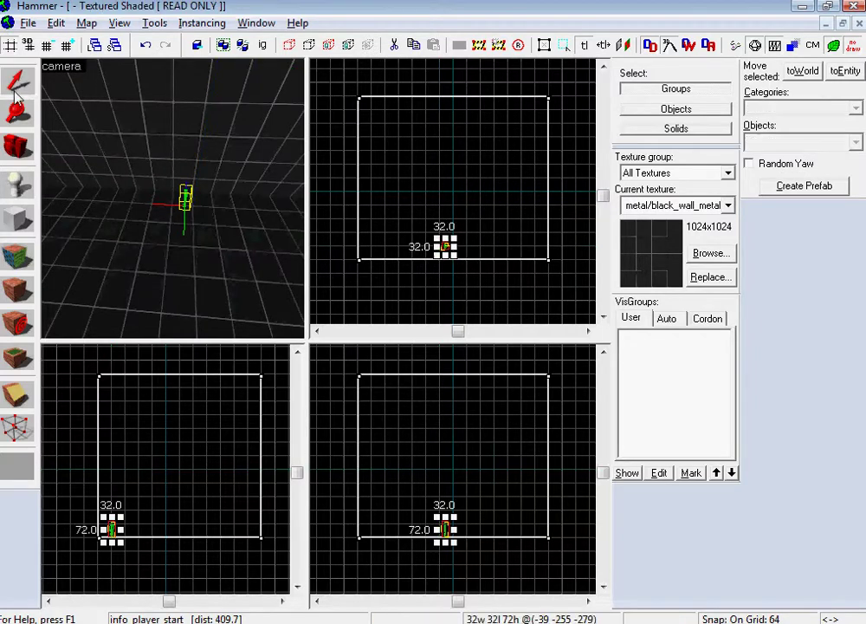
{"action": "left_click_drag", "start_coordinate": [444, 246], "coordinate": [372, 177]}
Place a second entity on the floor near the middle of the east wall, opposite the player start.
{"action": "key", "text": "z"}
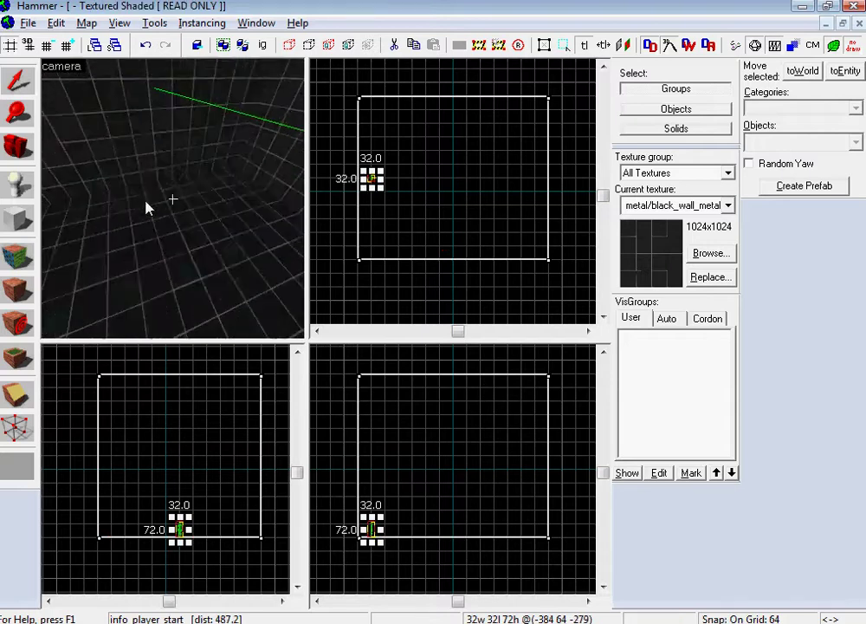
{"action": "key", "text": "w"}
{"action": "key", "text": "w"}
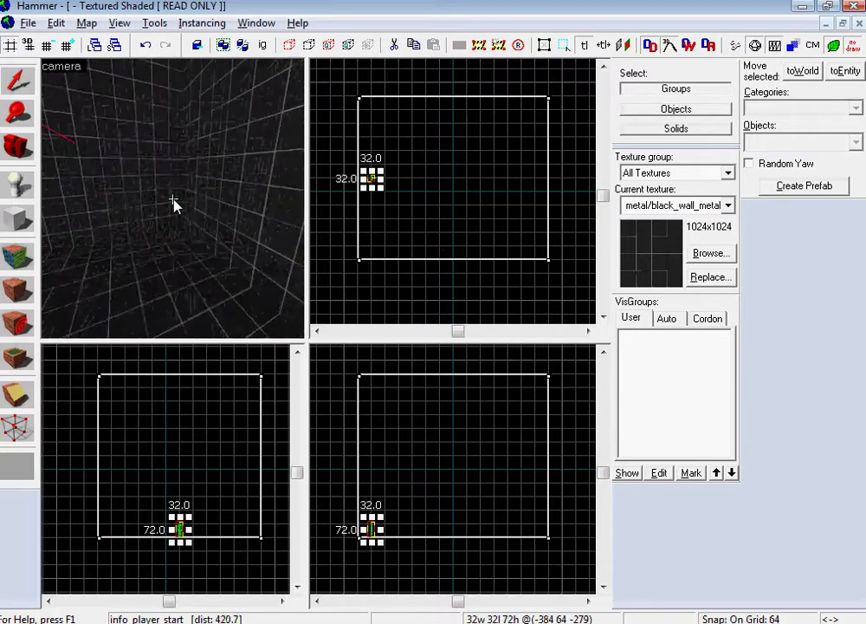
{"action": "key", "text": "s"}
{"action": "key", "text": "z"}
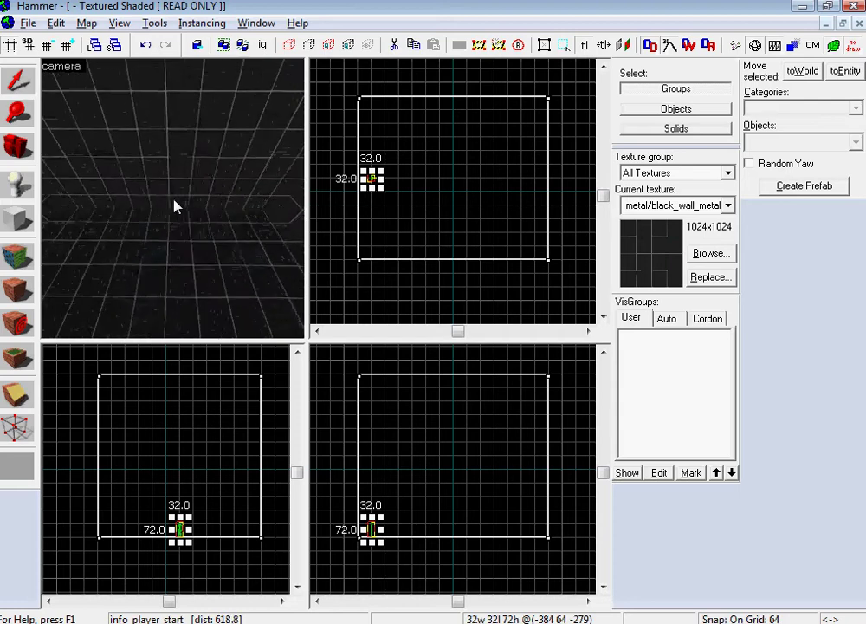
{"action": "left_click", "coordinate": [17, 184]}
{"action": "left_click", "coordinate": [152, 227]}
{"action": "key", "text": "shift+s"}
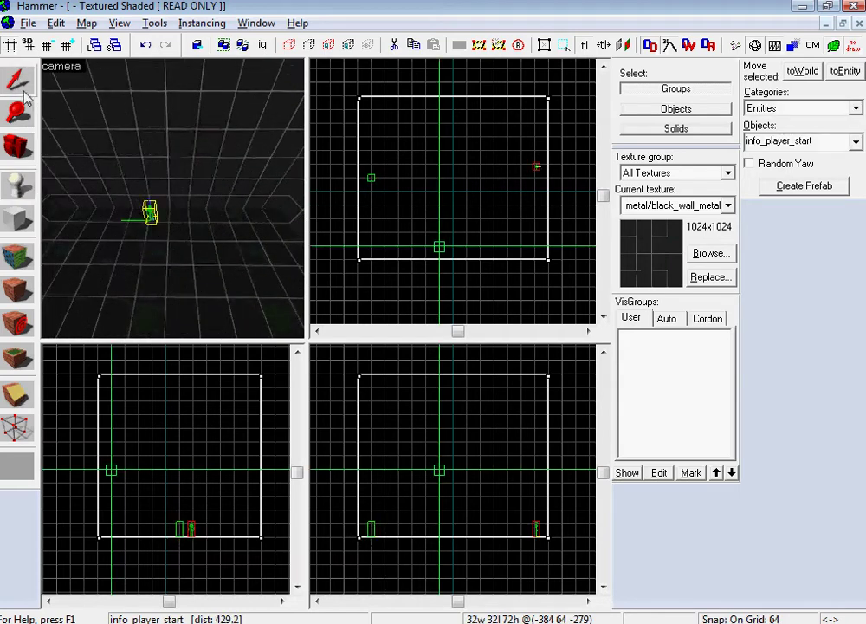
Change the class of the entity near the east wall to prop_testchamber_door and apply it.
{"action": "double_click", "coordinate": [150, 220]}
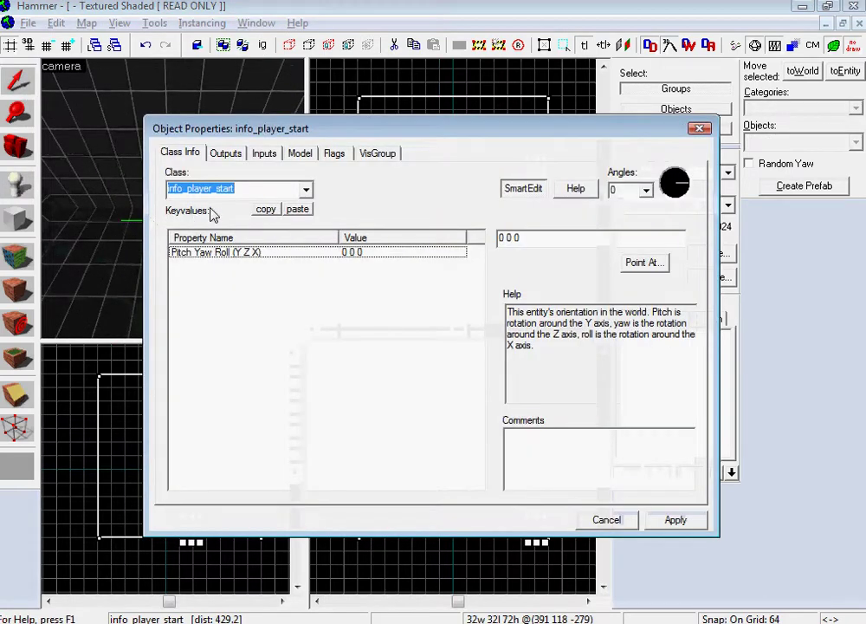
{"action": "type", "text": "door"}
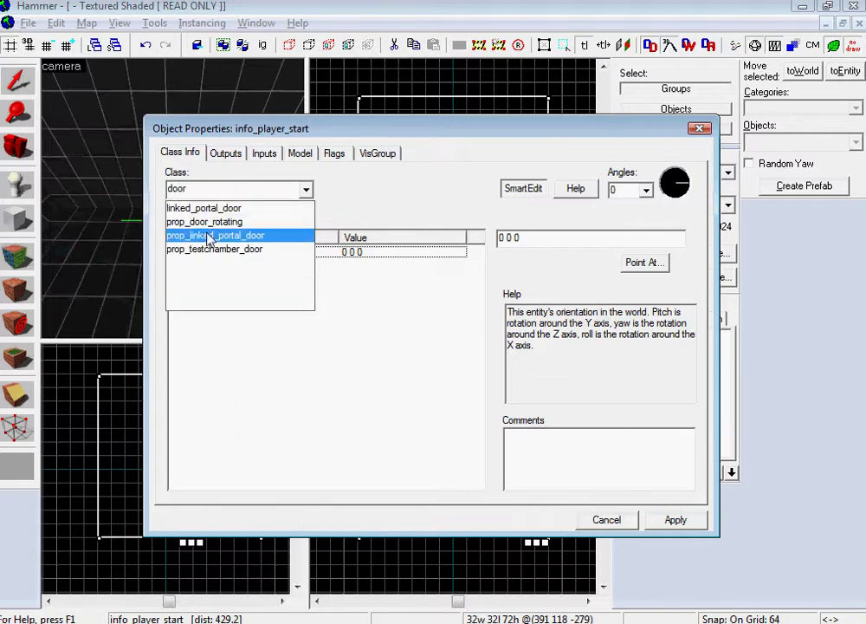
{"action": "left_click", "coordinate": [212, 249]}
{"action": "left_click", "coordinate": [677, 523]}
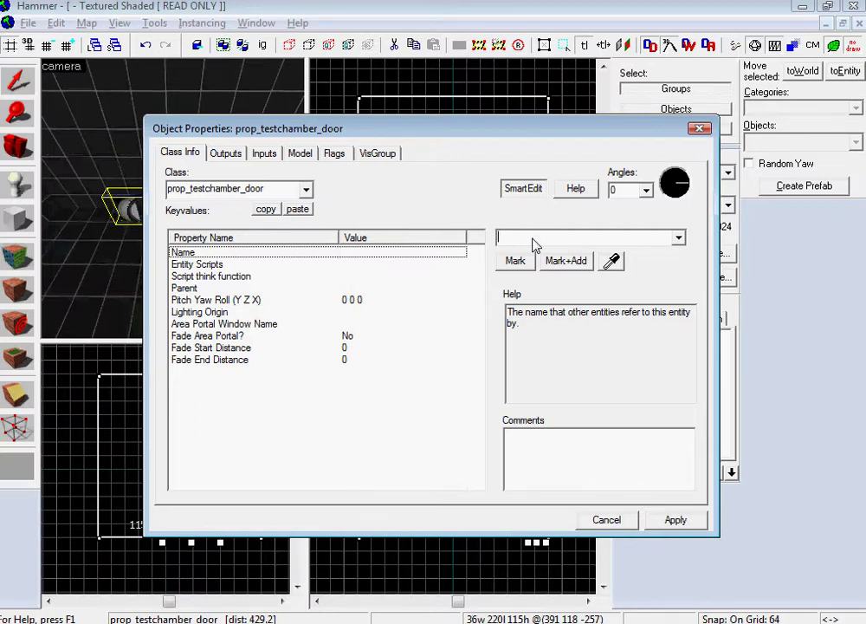
Name the test chamber door entity "door" and apply the name.
{"action": "type", "text": "door"}
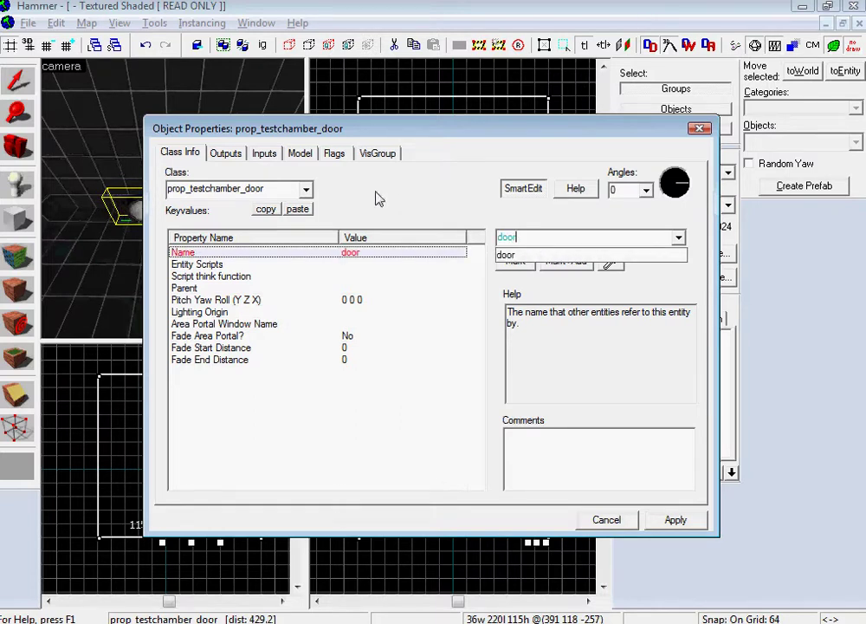
{"action": "left_click", "coordinate": [681, 523]}
{"action": "left_click", "coordinate": [672, 515]}
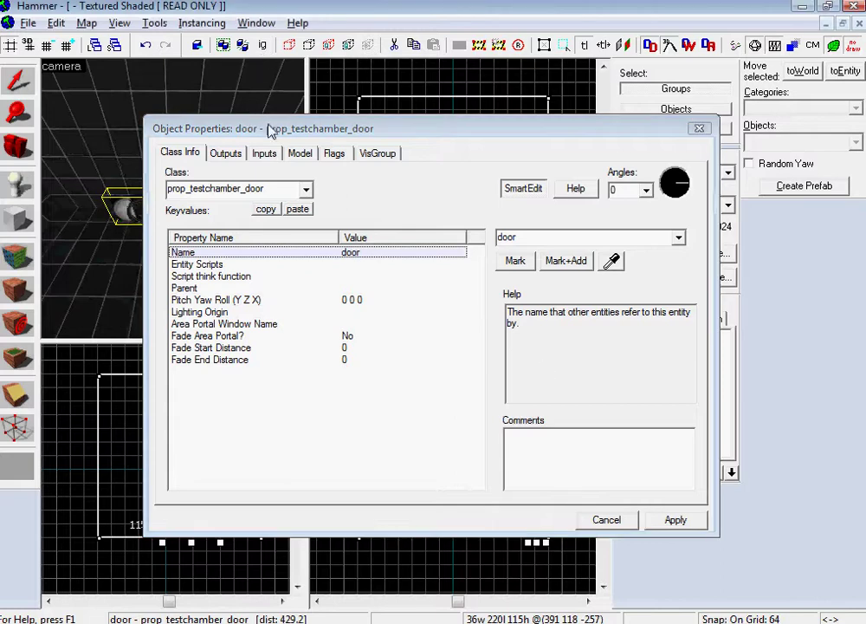
Set the door's model sequence to idleclose, apply it and close the object properties.
{"action": "left_click", "coordinate": [300, 153]}
{"action": "left_click", "coordinate": [376, 181]}
{"action": "left_click", "coordinate": [333, 229]}
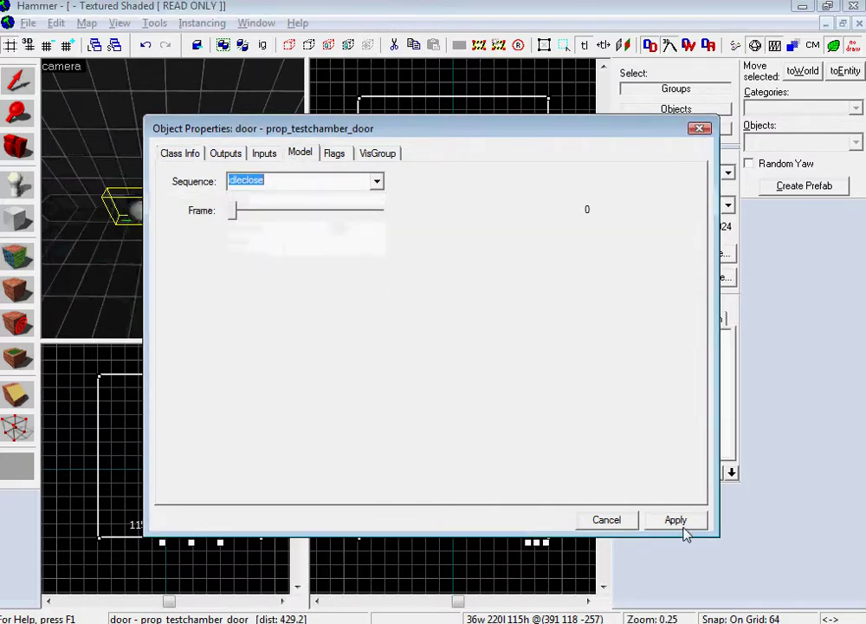
{"action": "left_click", "coordinate": [677, 519]}
{"action": "left_click", "coordinate": [613, 515]}
Move the test chamber door slightly south along the east wall so it lines up with the player start.
{"action": "key", "text": "z"}
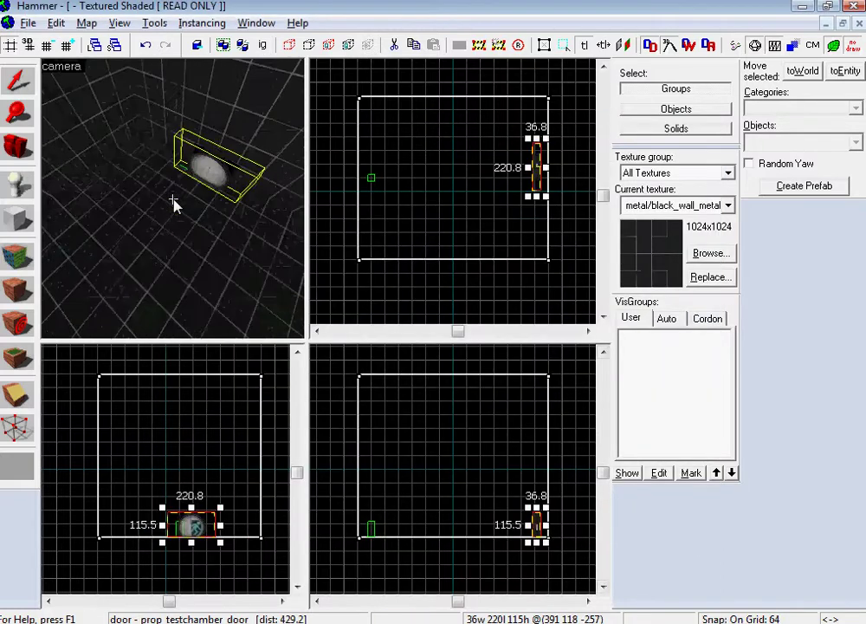
{"action": "left_click_drag", "start_coordinate": [174, 204], "coordinate": [174, 206]}
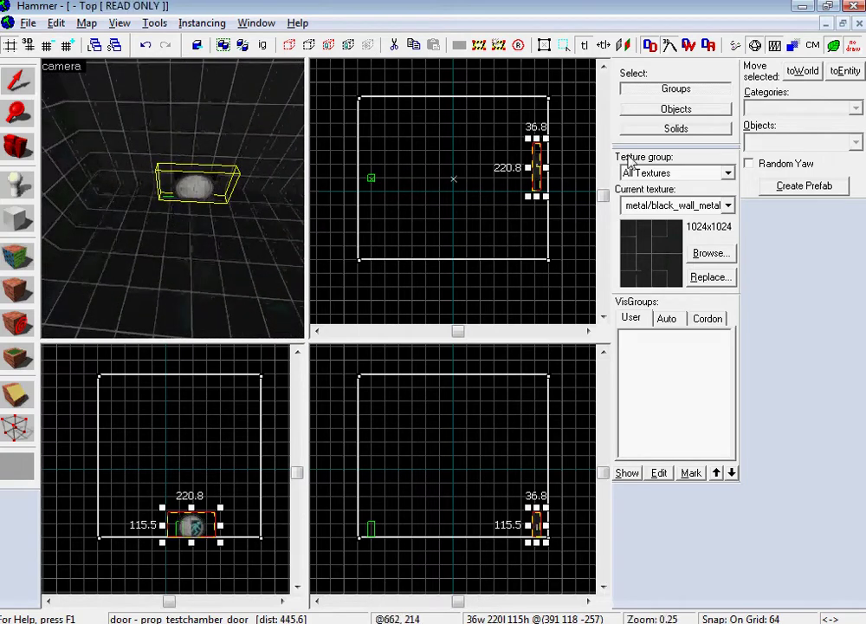
{"action": "scroll", "coordinate": [551, 161], "scroll_direction": "up", "scroll_amount": 2}
{"action": "left_click", "coordinate": [586, 332]}
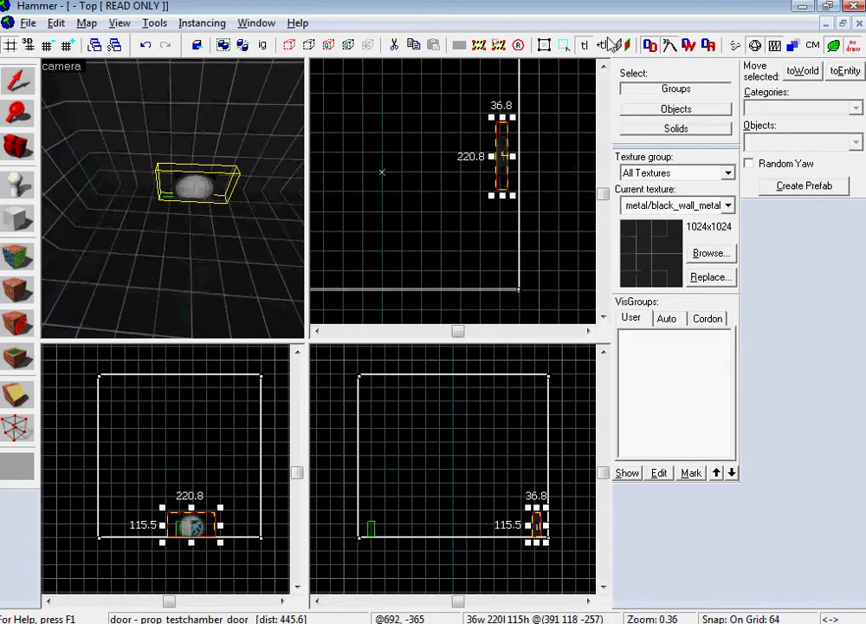
{"action": "left_click", "coordinate": [603, 67]}
{"action": "scroll", "coordinate": [596, 225], "scroll_direction": "down", "scroll_amount": 2}
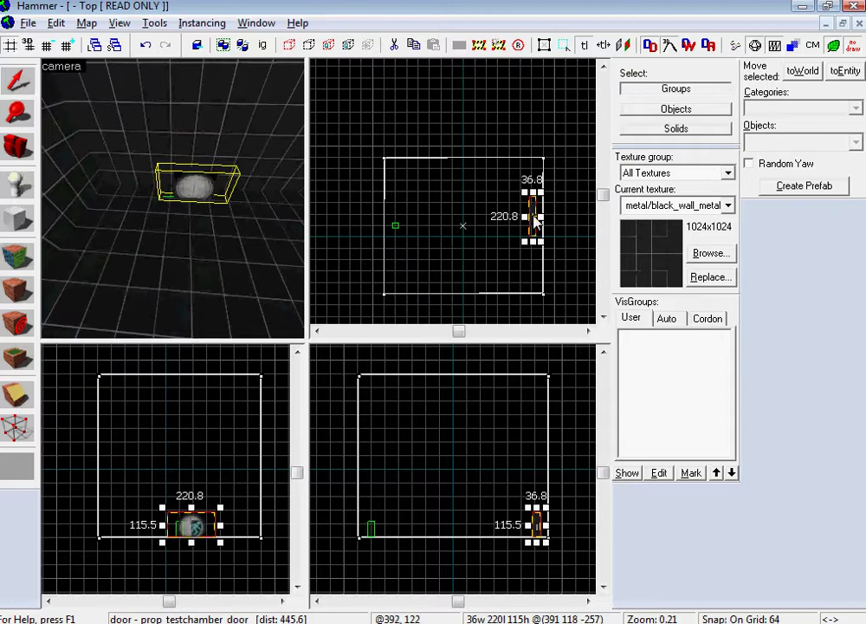
{"action": "left_click", "coordinate": [535, 224]}
{"action": "mouse_move", "coordinate": [536, 231]}
{"action": "left_mouse_down"}
{"action": "mouse_move", "coordinate": [537, 238]}
{"action": "mouse_move", "coordinate": [530, 223]}
{"action": "mouse_move", "coordinate": [533, 237]}
{"action": "left_mouse_up"}
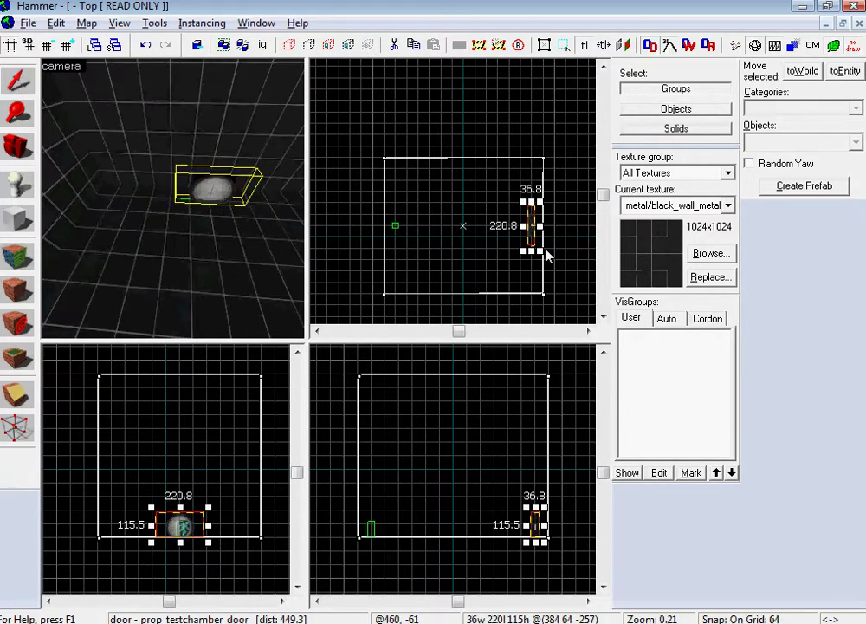
Place a new entity on the floor in the northern half of the room, between the player start and the door.
{"action": "key", "text": "z"}
{"action": "key", "text": "s"}
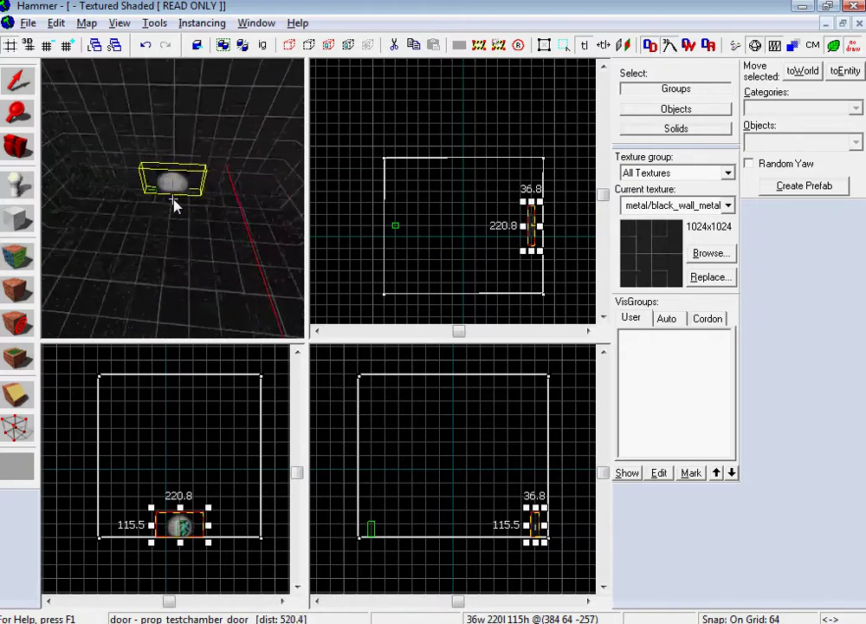
{"action": "key", "text": "w"}
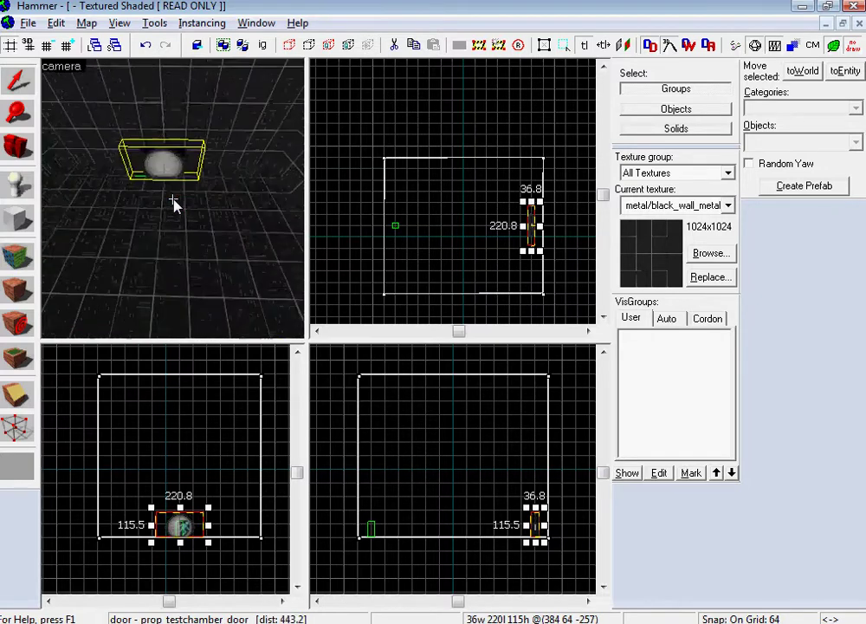
{"action": "key", "text": "s"}
{"action": "left_click", "coordinate": [18, 185]}
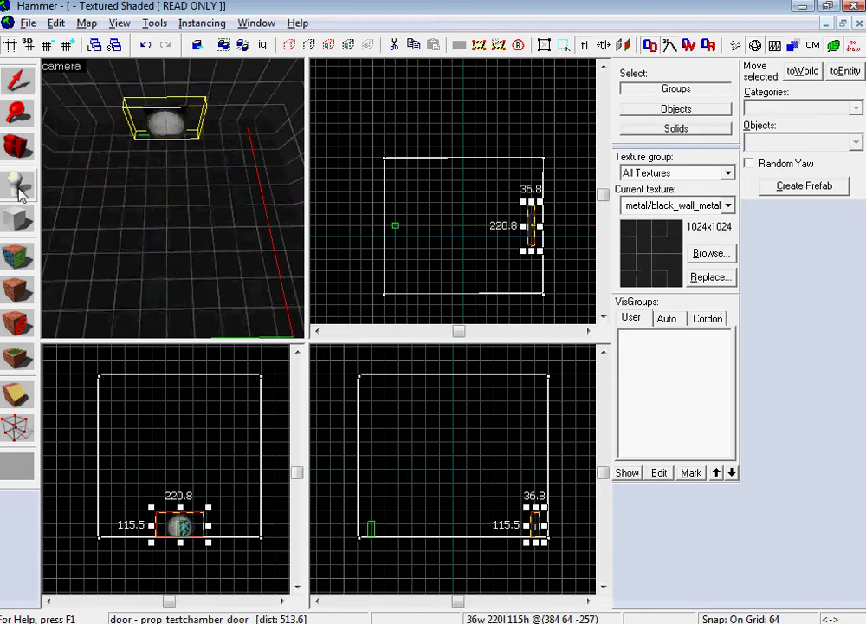
{"action": "left_click", "coordinate": [109, 210]}
{"action": "key", "text": "shift+s"}
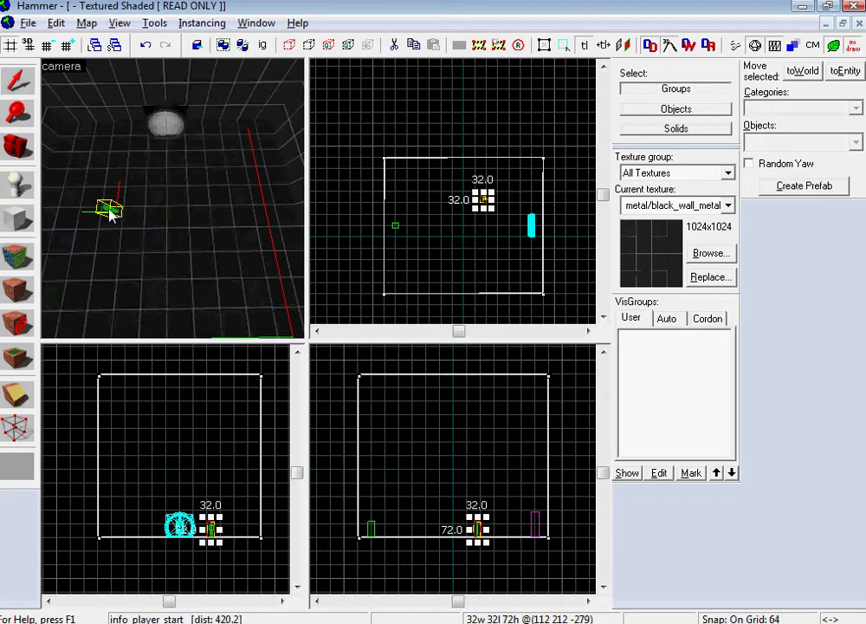
Change the class of the new floor entity to prop_floor_button and apply it.
{"action": "double_click", "coordinate": [110, 211]}
{"action": "left_click", "coordinate": [205, 189]}
{"action": "type", "text": "floor"}
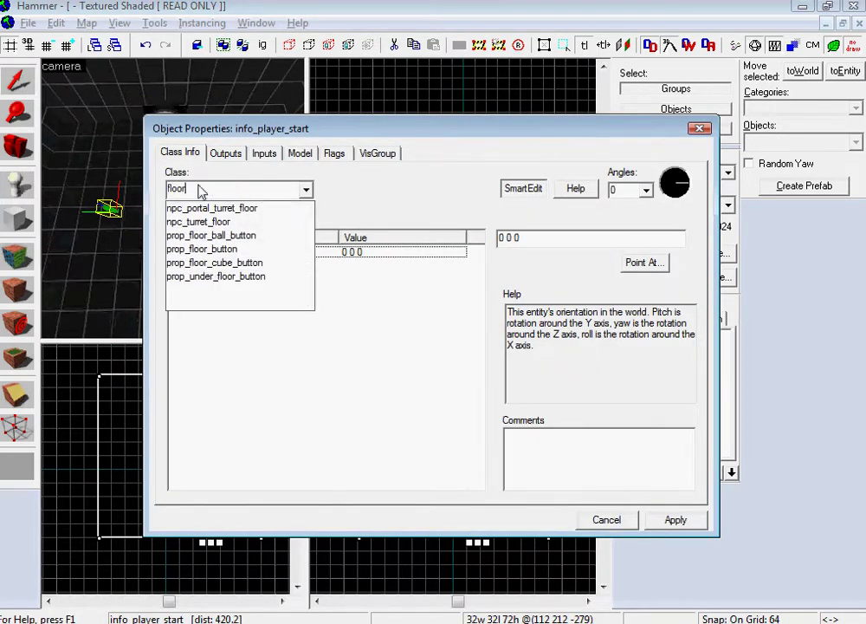
{"action": "left_click", "coordinate": [204, 248]}
{"action": "left_click", "coordinate": [684, 520]}
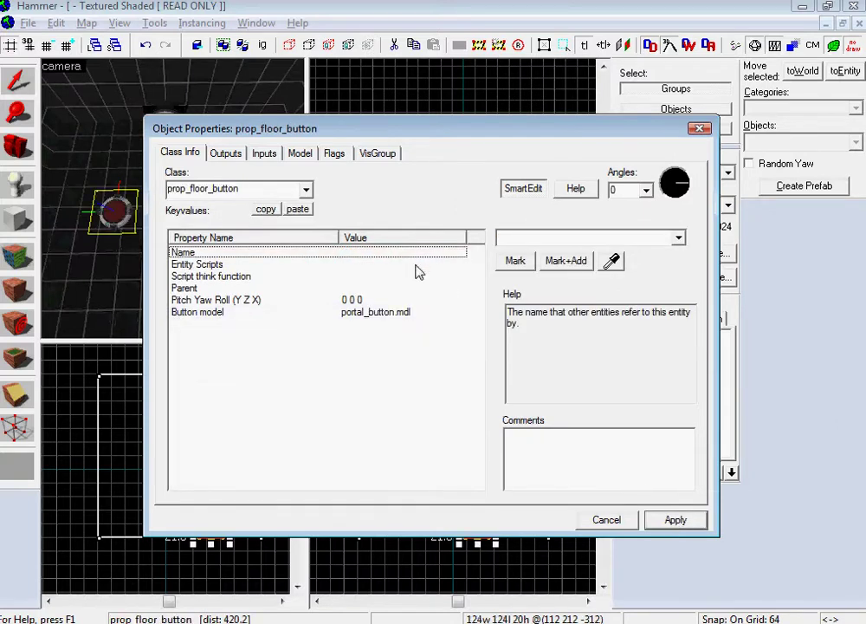
Name the floor button "button_1", apply the name and close the object properties.
{"action": "type", "text": "button_1"}
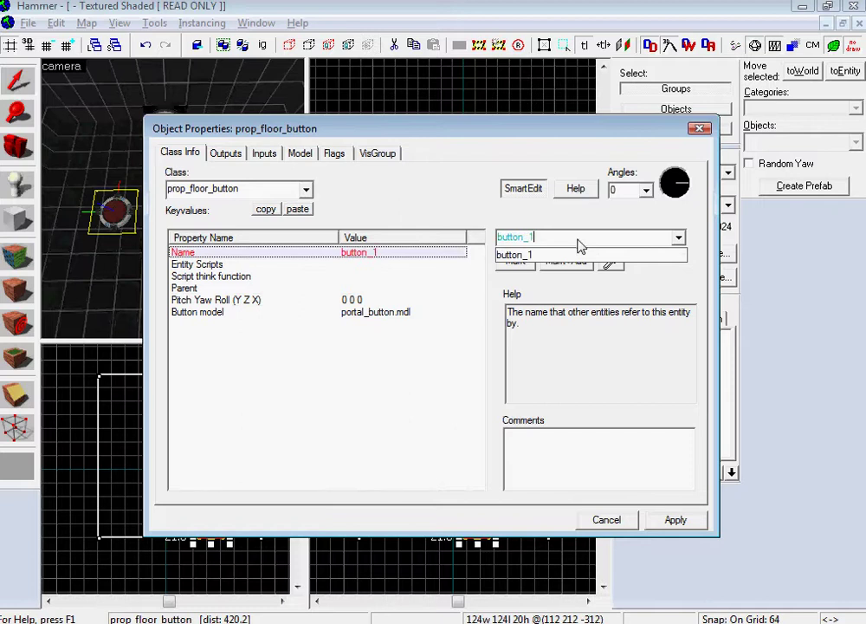
{"action": "left_click", "coordinate": [675, 520]}
{"action": "left_click", "coordinate": [610, 520]}
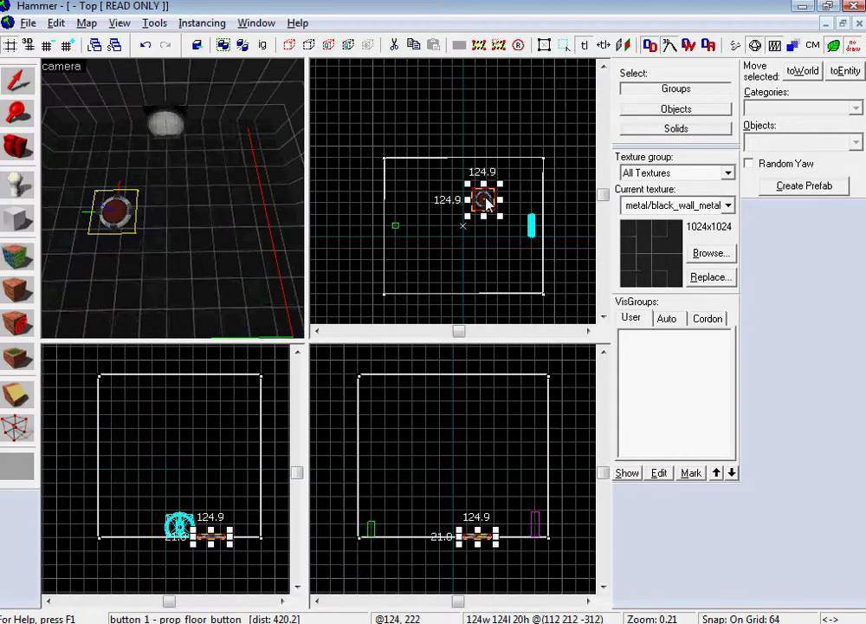
Duplicate the floor button to the south side of the room and shift the original into line with the copy.
{"action": "left_click_drag", "start_coordinate": [487, 201], "coordinate": [487, 249]}
{"action": "left_click", "coordinate": [127, 213]}
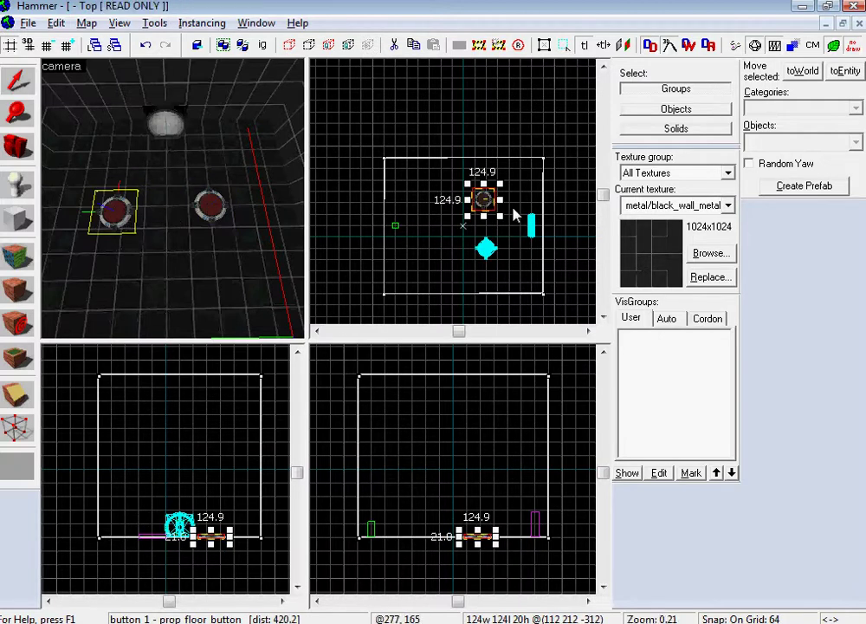
{"action": "left_click_drag", "start_coordinate": [481, 206], "coordinate": [484, 209]}
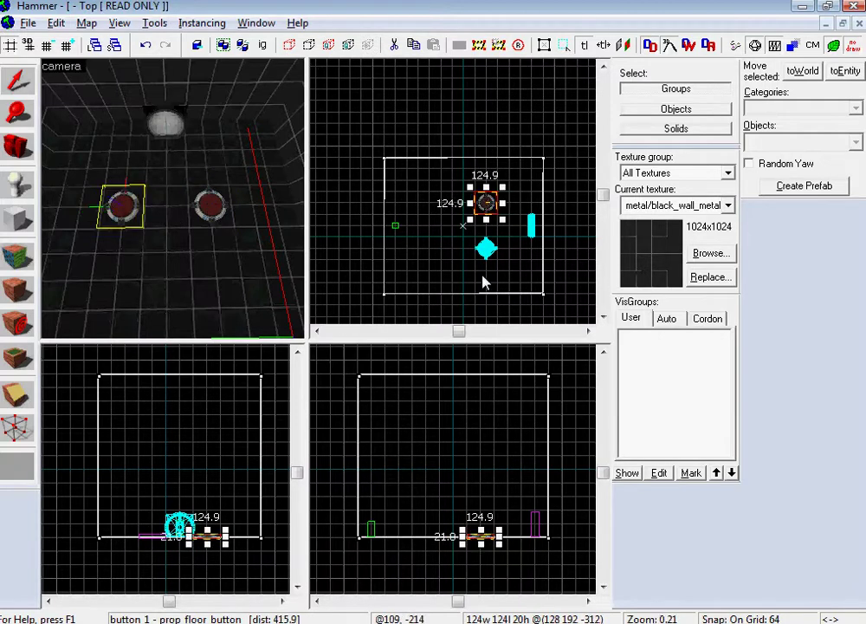
Rename the duplicated southern floor button "button_2", apply the name and close the object properties.
{"action": "double_click", "coordinate": [216, 211]}
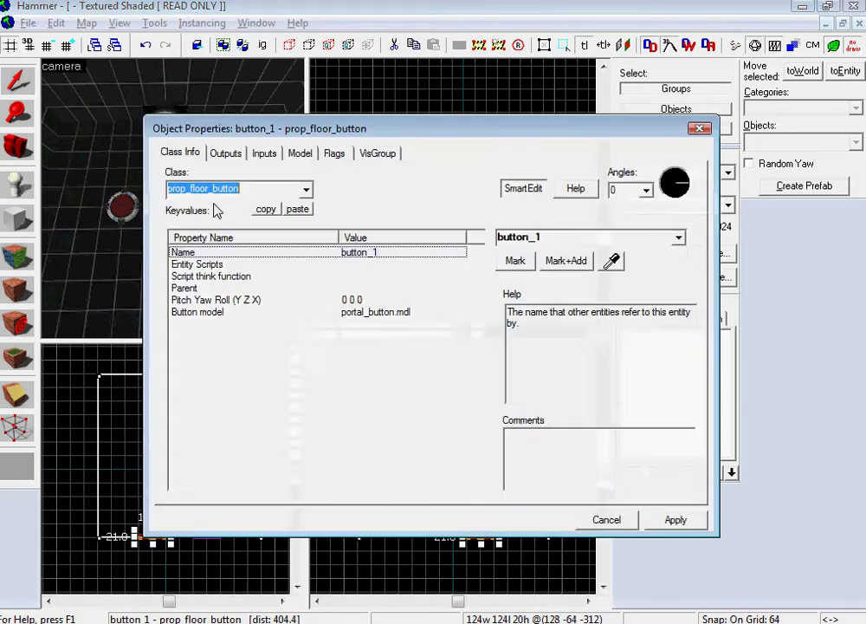
{"action": "left_click", "coordinate": [559, 240]}
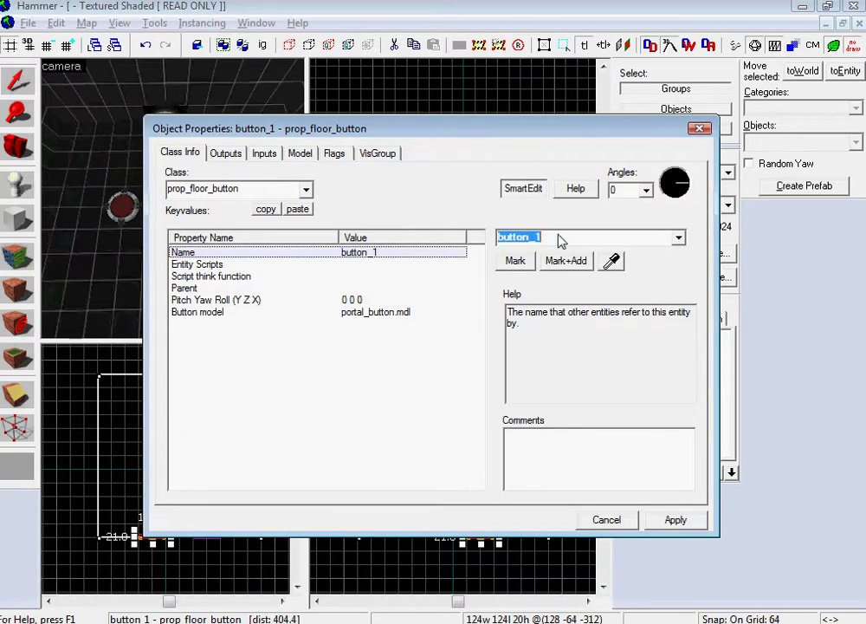
{"action": "type", "text": "button_2"}
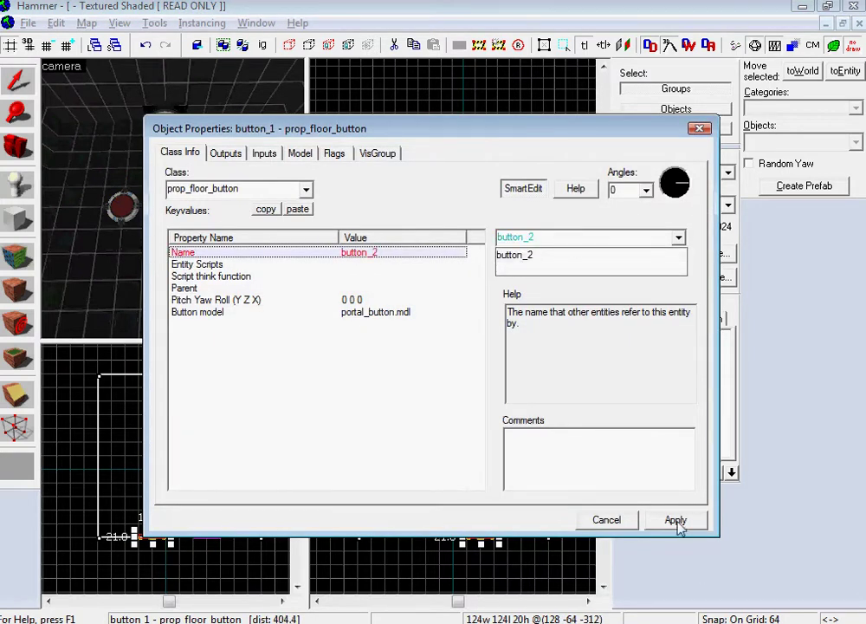
{"action": "left_click", "coordinate": [676, 523]}
{"action": "left_click", "coordinate": [676, 523]}
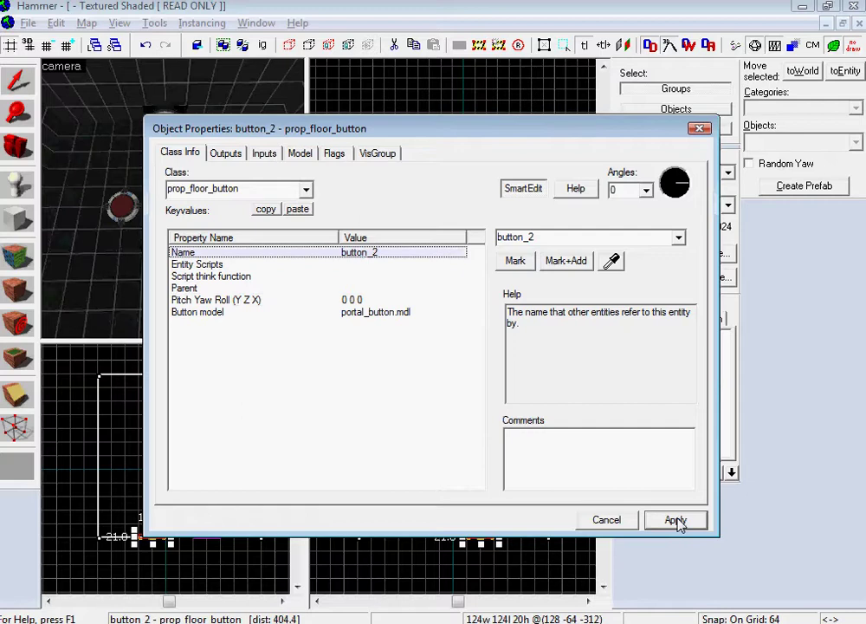
{"action": "left_click", "coordinate": [614, 519]}
Place a new entity on the floor just north of button_1.
{"action": "key", "text": "z"}
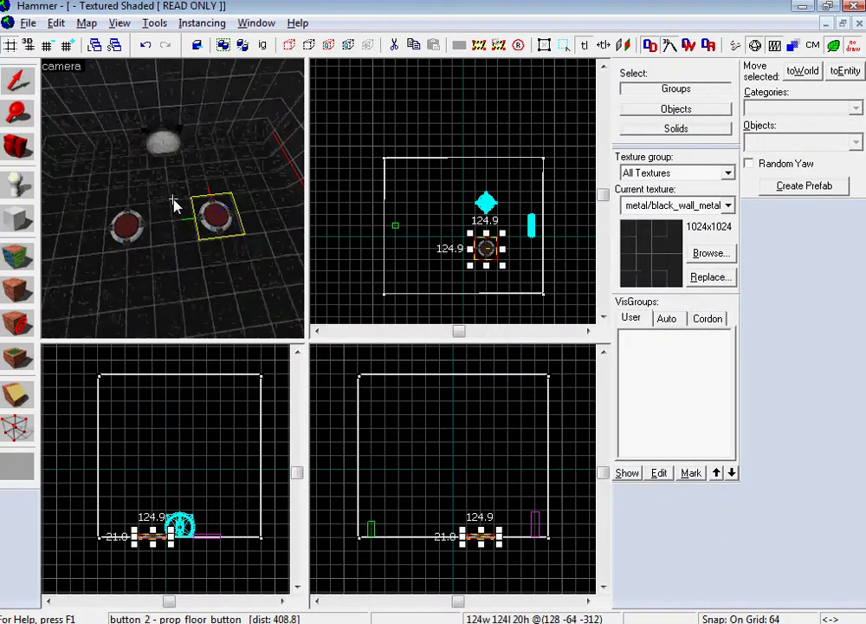
{"action": "key", "text": "w"}
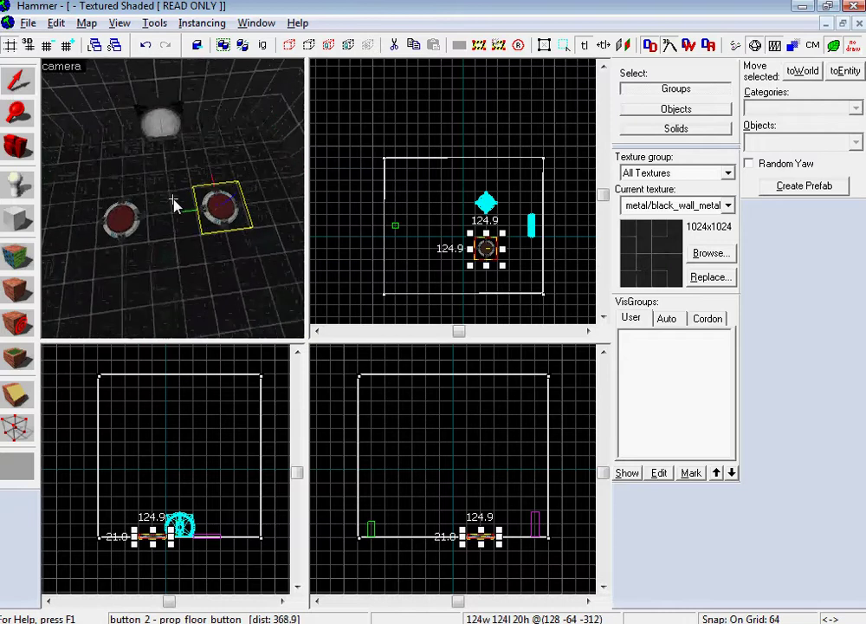
{"action": "key", "text": "s"}
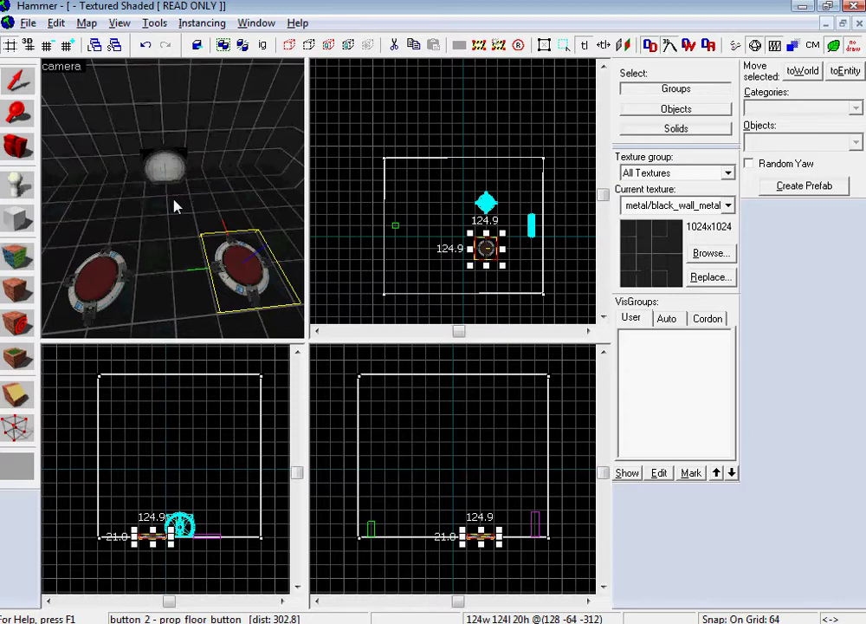
{"action": "key", "text": "z"}
{"action": "key", "text": "a"}
{"action": "key", "text": "w"}
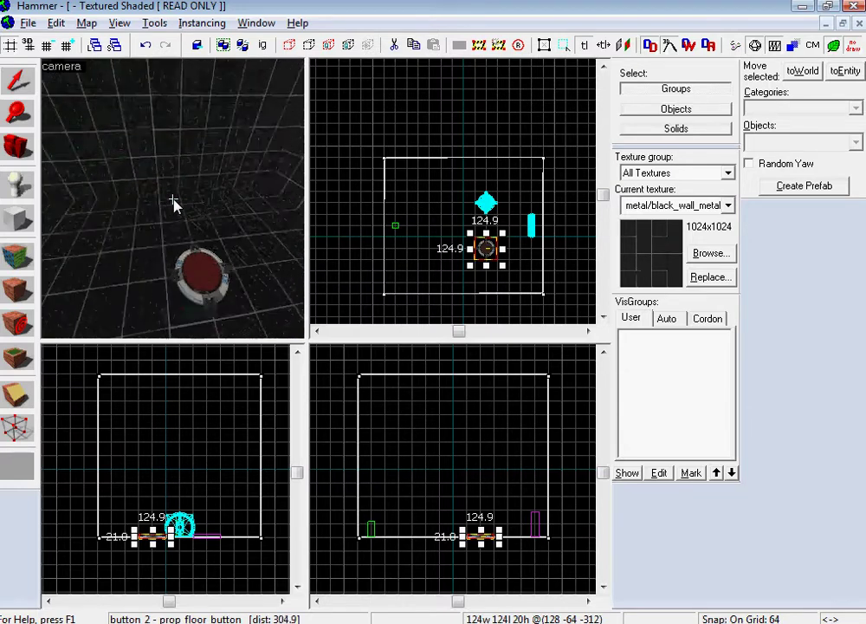
{"action": "key", "text": "z"}
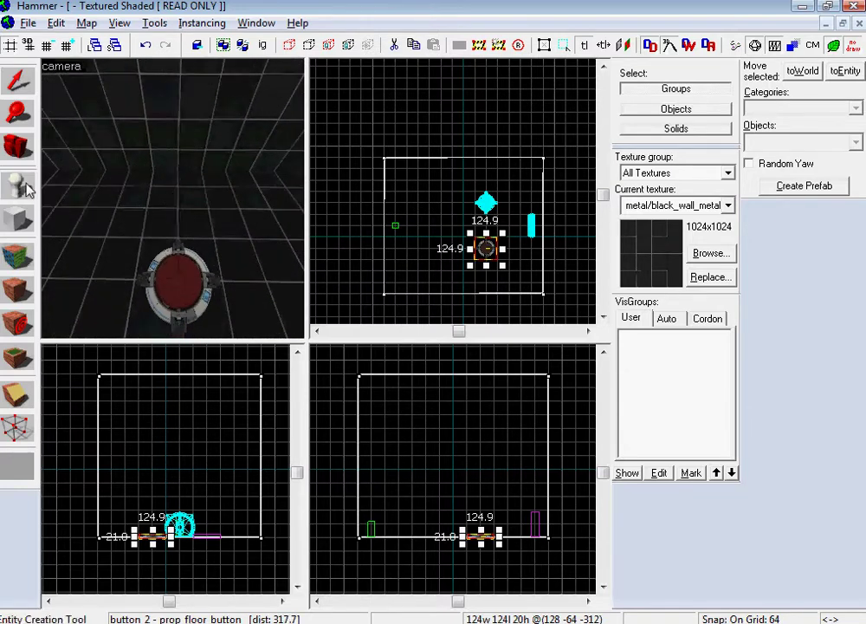
{"action": "left_click", "coordinate": [16, 185]}
{"action": "left_click", "coordinate": [177, 229]}
{"action": "left_click", "coordinate": [17, 79]}
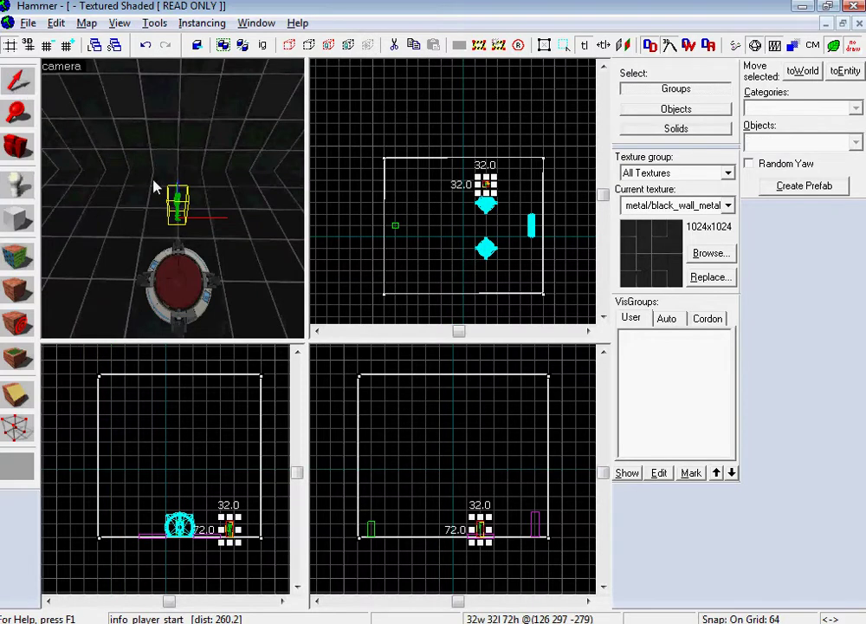
Change the class of the entity beside button_1 to logic_branch and apply it.
{"action": "double_click", "coordinate": [178, 214]}
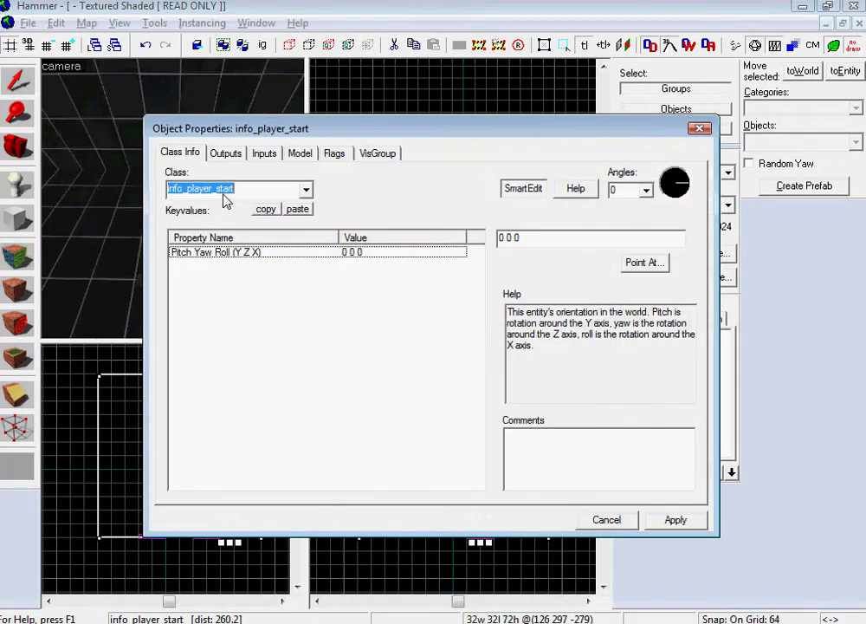
{"action": "type", "text": "logic)b"}
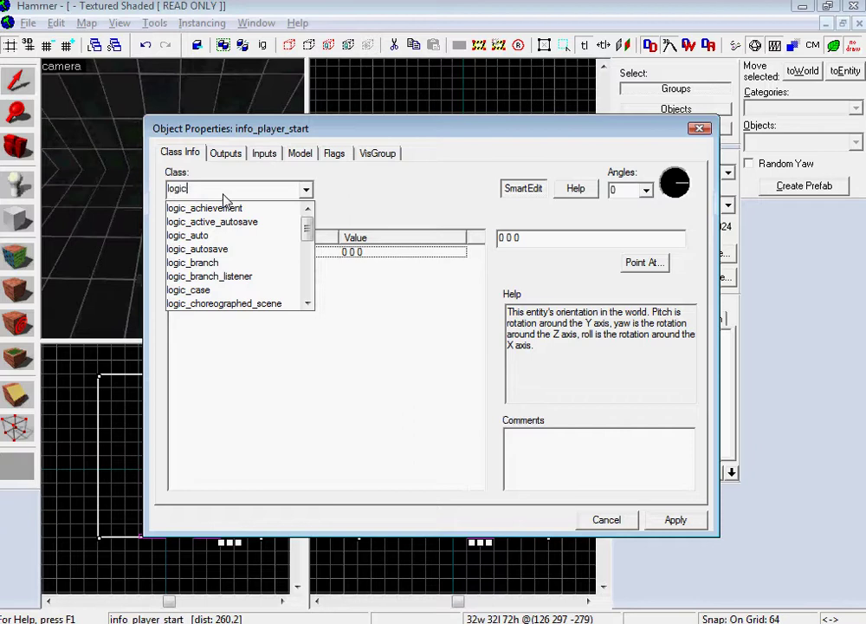
{"action": "key", "text": "BackSpace"}
{"action": "key", "text": "BackSpace"}
{"action": "type", "text": "_b"}
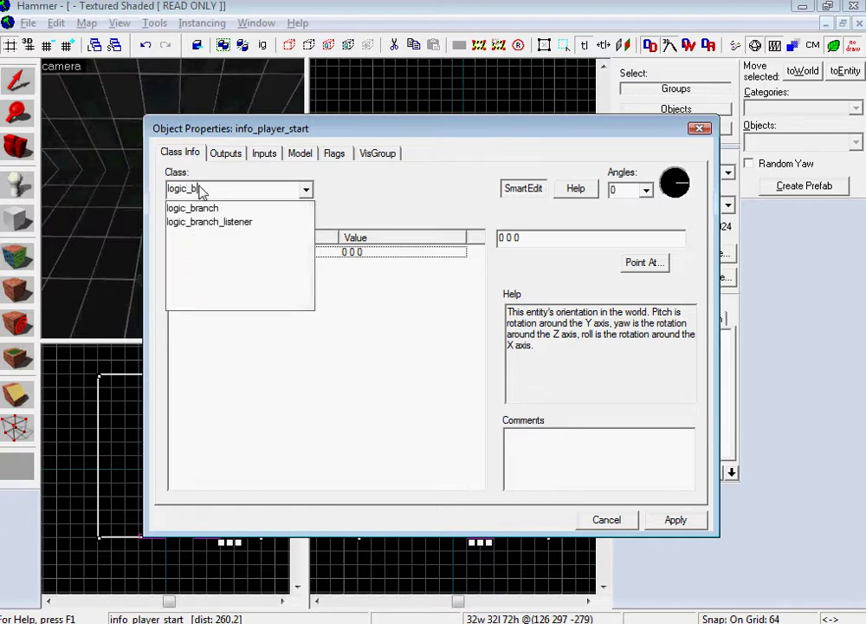
{"action": "left_click", "coordinate": [207, 208]}
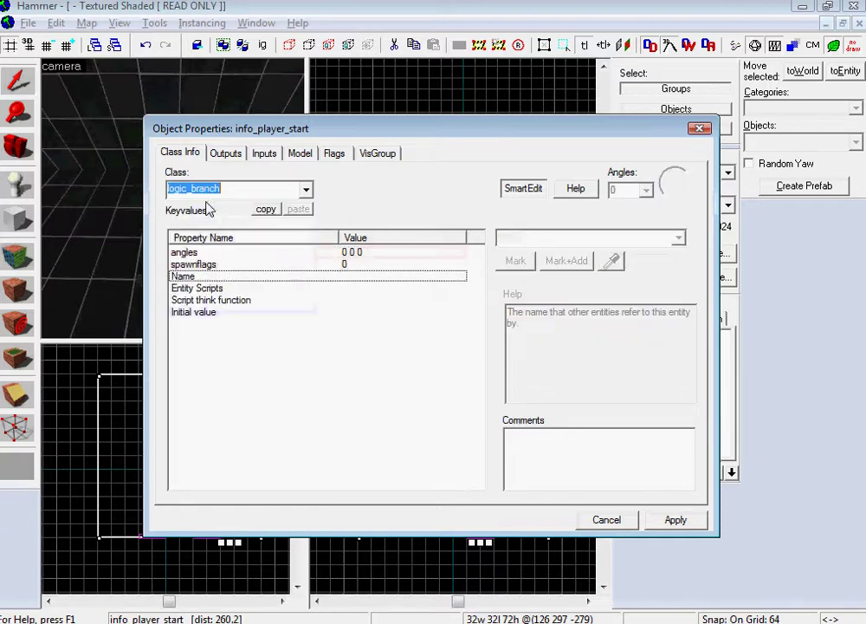
{"action": "left_click", "coordinate": [675, 521]}
Name the logic_branch entity "branch_1", apply the name and close the object properties.
{"action": "type", "text": "branch"}
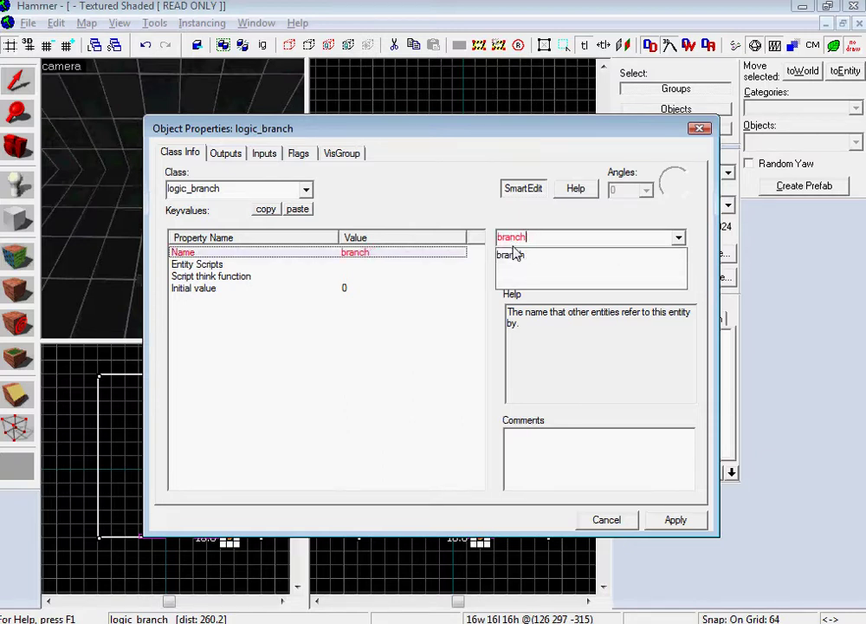
{"action": "type", "text": ")11"}
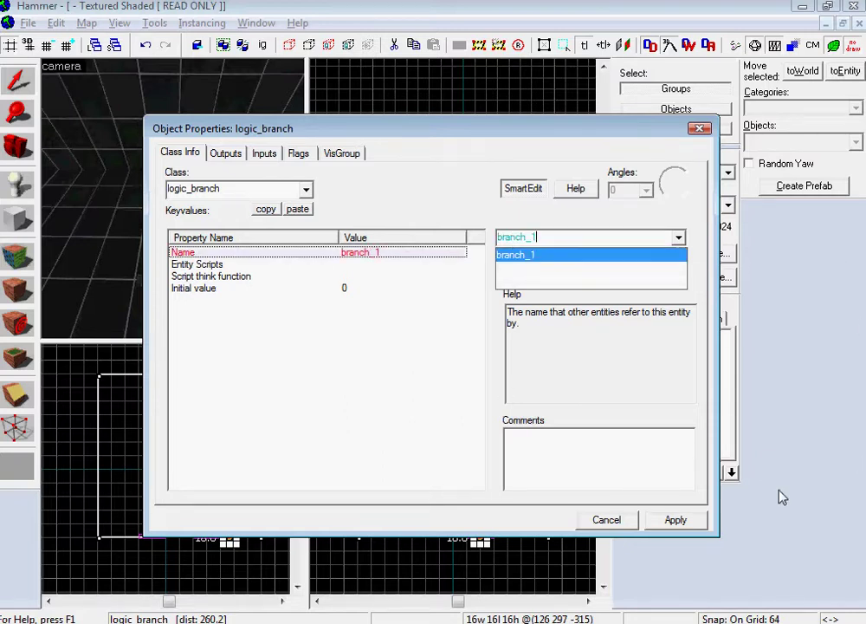
{"action": "left_click", "coordinate": [698, 521]}
{"action": "left_click", "coordinate": [614, 522]}
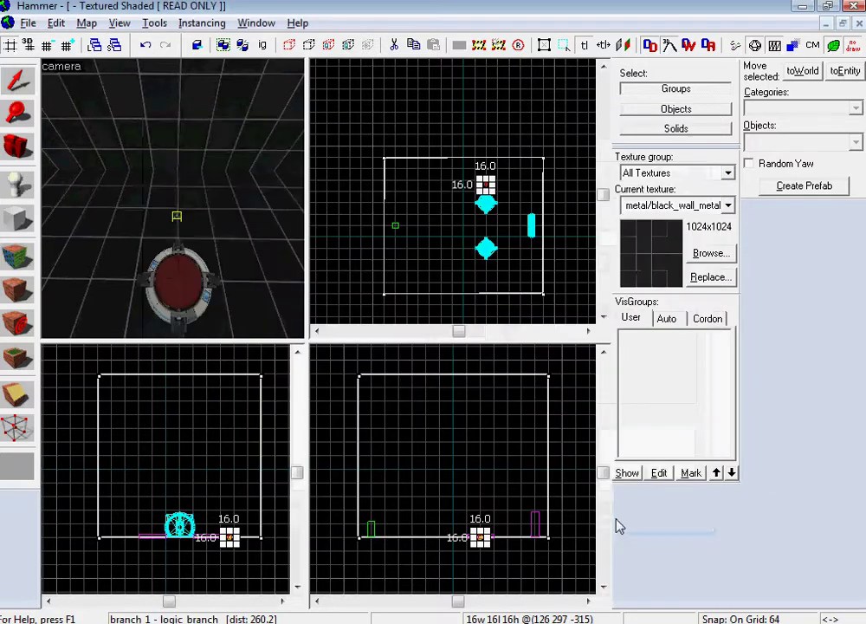
Add an OnPressed output to the floor button button_1 that targets branch_1.
{"action": "double_click", "coordinate": [177, 284]}
{"action": "left_click", "coordinate": [226, 153]}
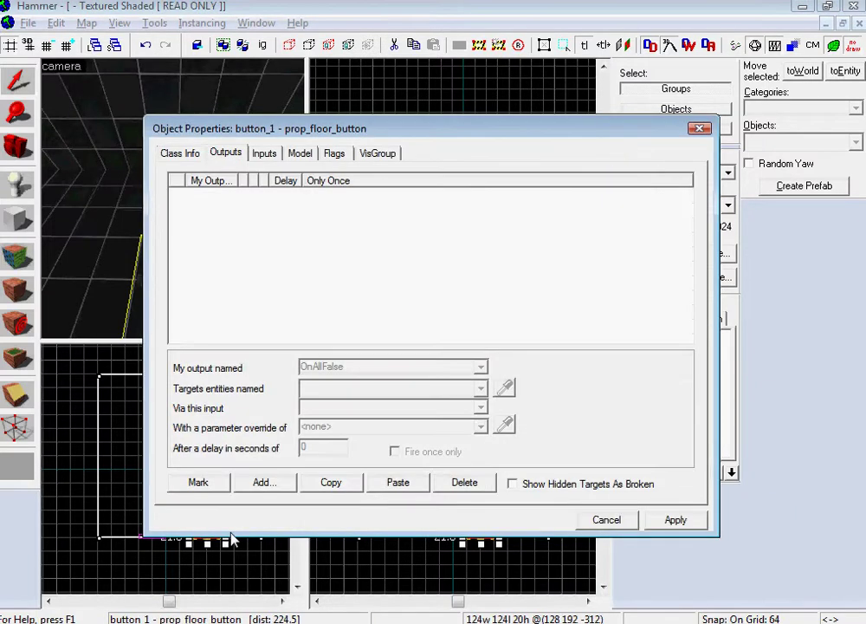
{"action": "left_click", "coordinate": [265, 482]}
{"action": "left_click", "coordinate": [481, 367]}
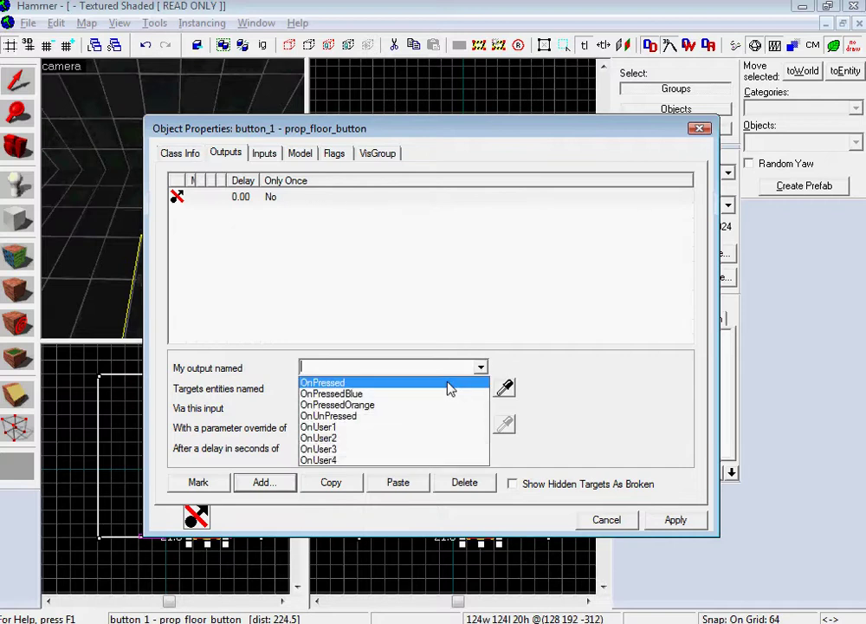
{"action": "left_click", "coordinate": [468, 382]}
{"action": "left_click", "coordinate": [478, 388]}
{"action": "left_click", "coordinate": [438, 406]}
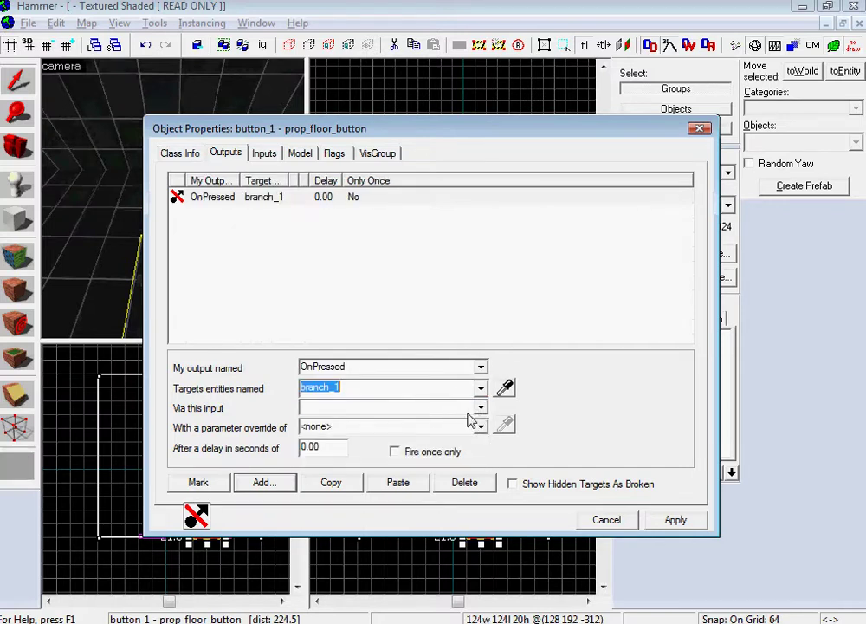
Set button_1's OnPressed output to use the SetValue input with a parameter override of 1.
{"action": "left_click", "coordinate": [440, 407]}
{"action": "type", "text": "set"}
{"action": "key", "text": "BackSpace"}
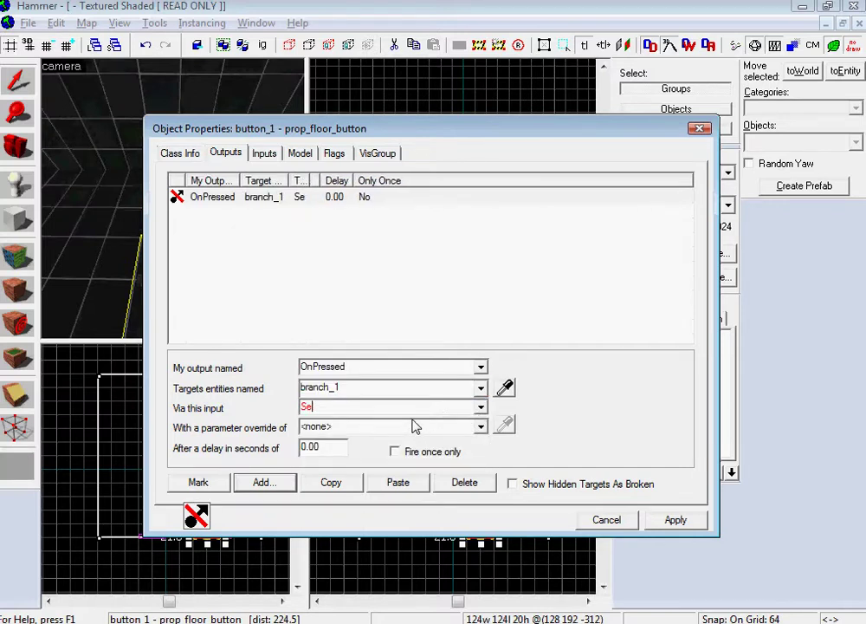
{"action": "type", "text": "tValue"}
{"action": "key", "text": "Tab"}
{"action": "type", "text": "1"}
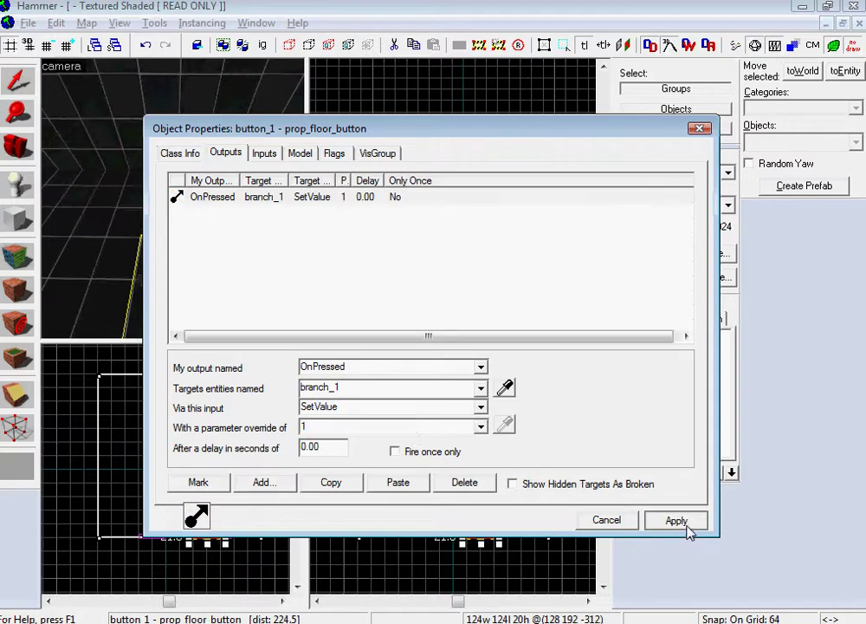
Add a second output to button_1, OnUnPressed, targeting branch_1.
{"action": "left_click", "coordinate": [262, 482]}
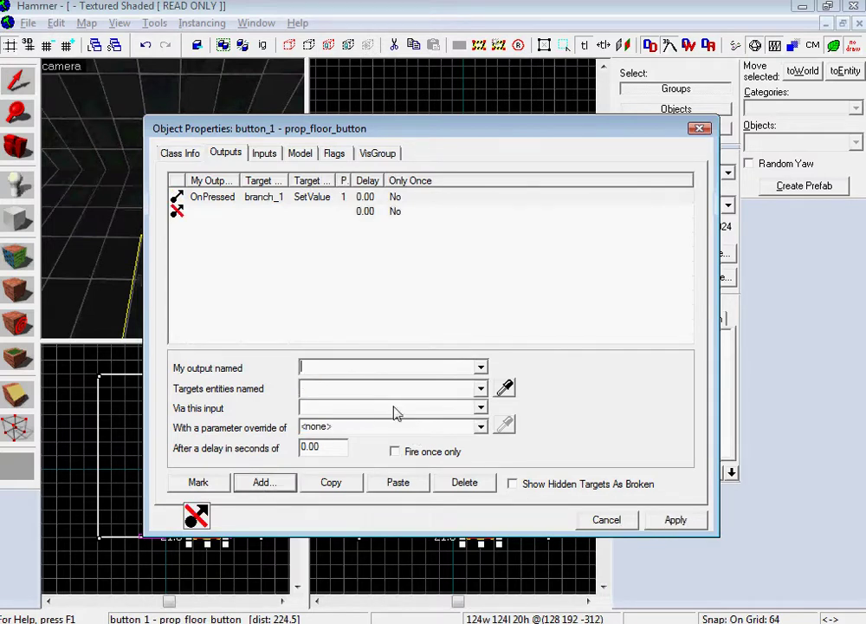
{"action": "left_click", "coordinate": [481, 369]}
{"action": "left_click", "coordinate": [388, 415]}
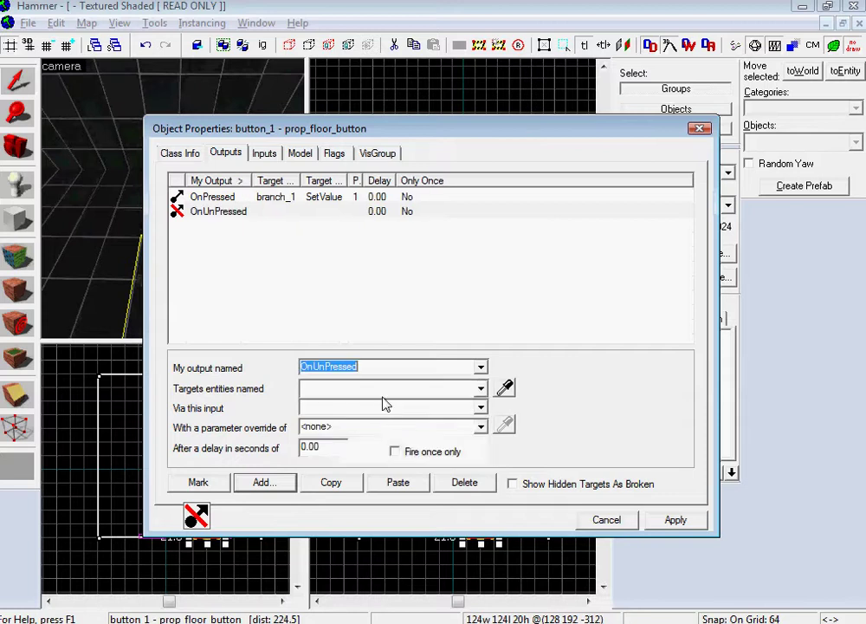
{"action": "left_click", "coordinate": [381, 390]}
{"action": "type", "text": "br"}
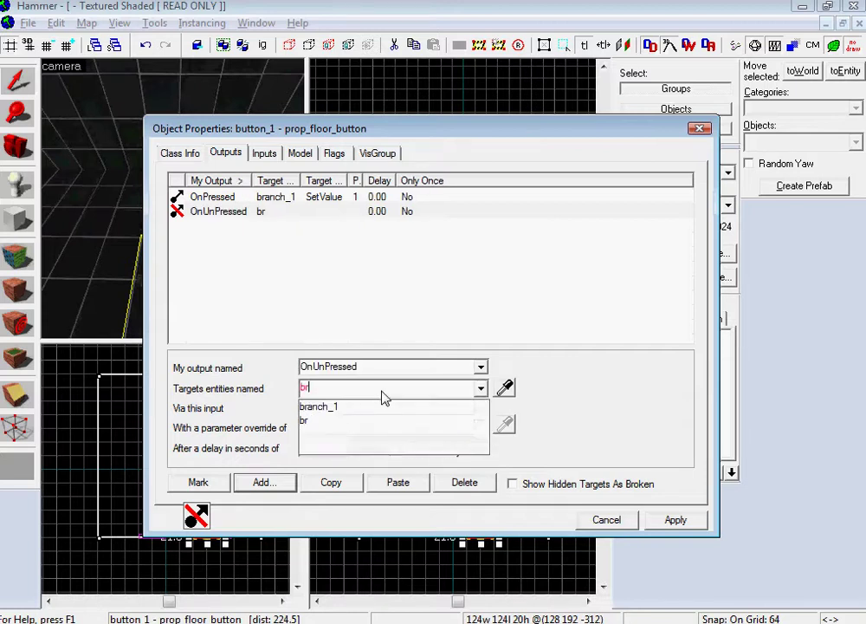
{"action": "left_click", "coordinate": [381, 408]}
Make button_1's OnUnPressed output use SetValue with parameter 0, apply the outputs and close the object properties.
{"action": "left_click", "coordinate": [367, 411]}
{"action": "type", "text": "SetValue"}
{"action": "key", "text": "Tab"}
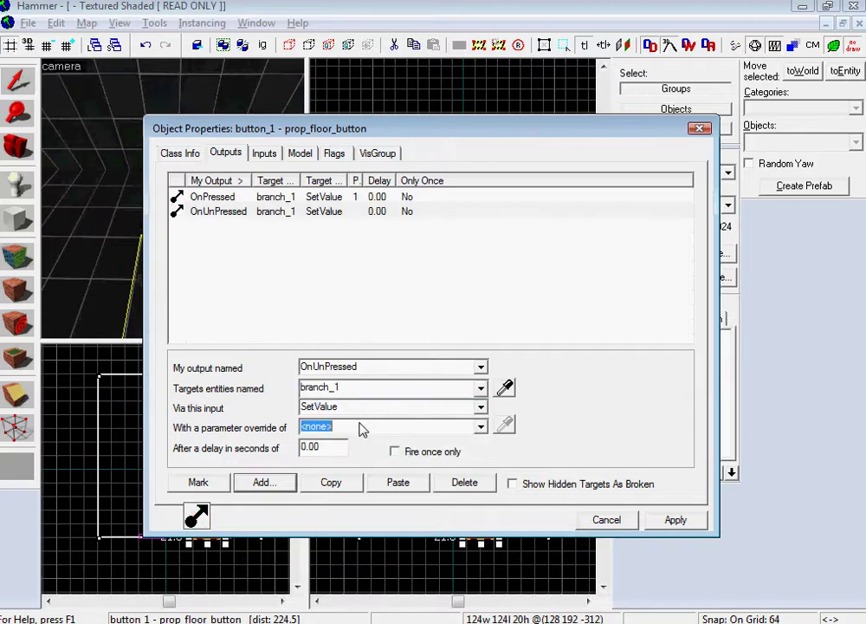
{"action": "type", "text": "0"}
{"action": "left_click", "coordinate": [674, 520]}
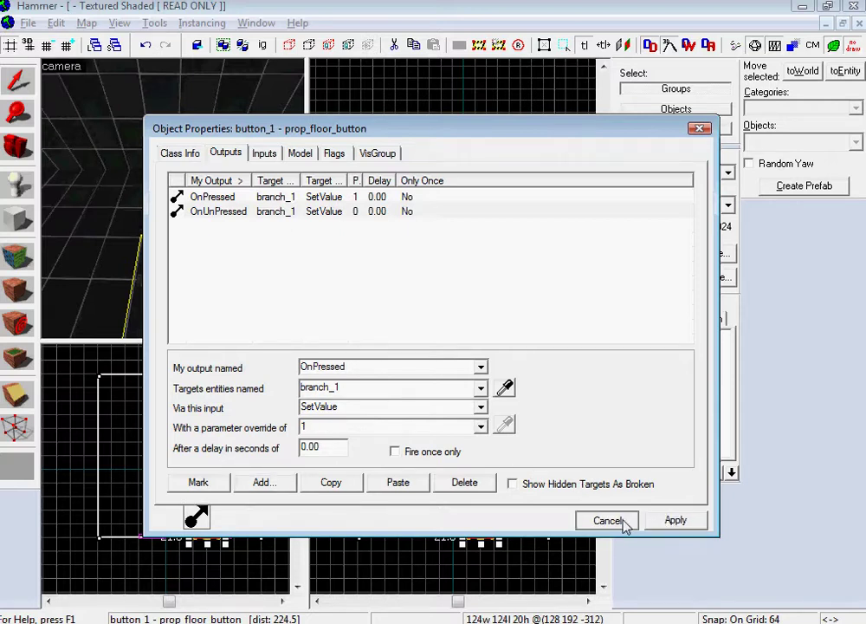
{"action": "left_click", "coordinate": [615, 519]}
Duplicate the branch_1 logic_branch entity to the floor just south of button_2.
{"action": "double_click", "coordinate": [179, 222]}
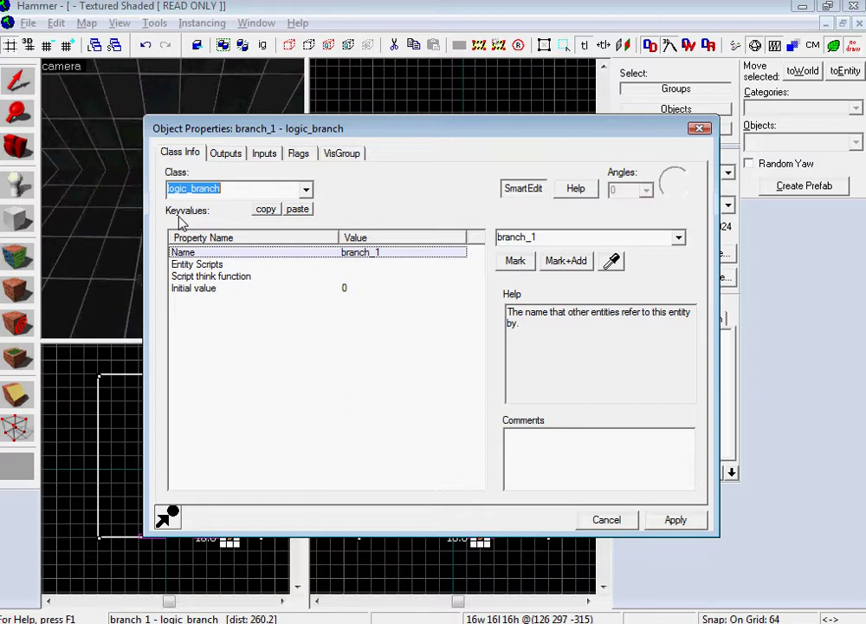
{"action": "left_click", "coordinate": [604, 521]}
{"action": "key", "text": "z"}
{"action": "key", "text": "z"}
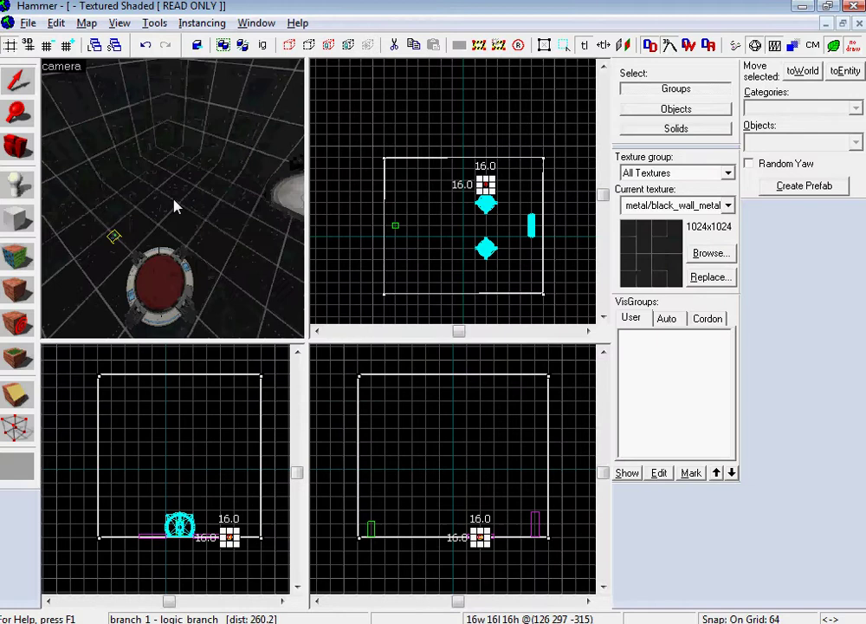
{"action": "left_click_drag", "start_coordinate": [488, 189], "coordinate": [489, 273]}
{"action": "left_click_drag", "start_coordinate": [165, 271], "coordinate": [173, 202]}
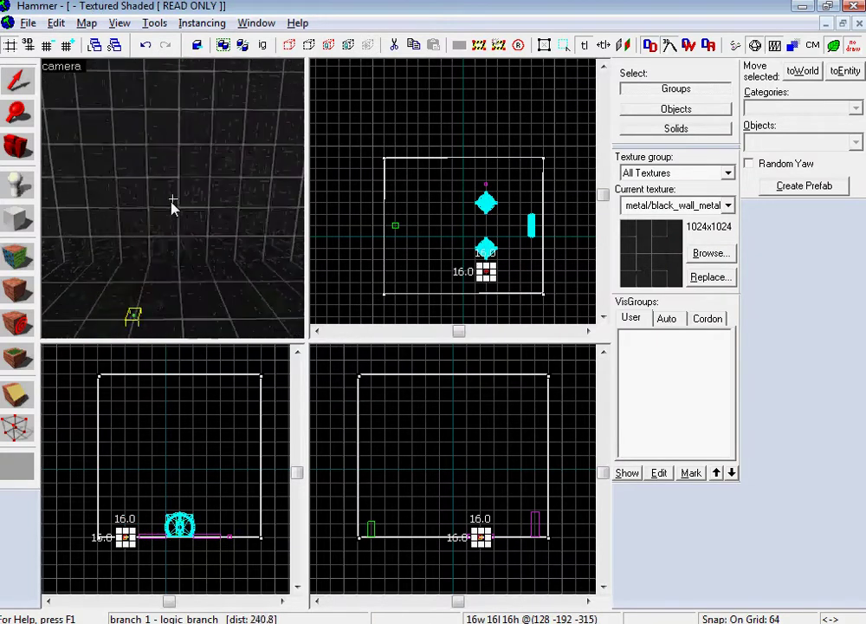
Rename the duplicated southern logic_branch "branch_2", apply the name and close the object properties.
{"action": "key", "text": "z"}
{"action": "double_click", "coordinate": [168, 202]}
{"action": "left_click", "coordinate": [570, 242]}
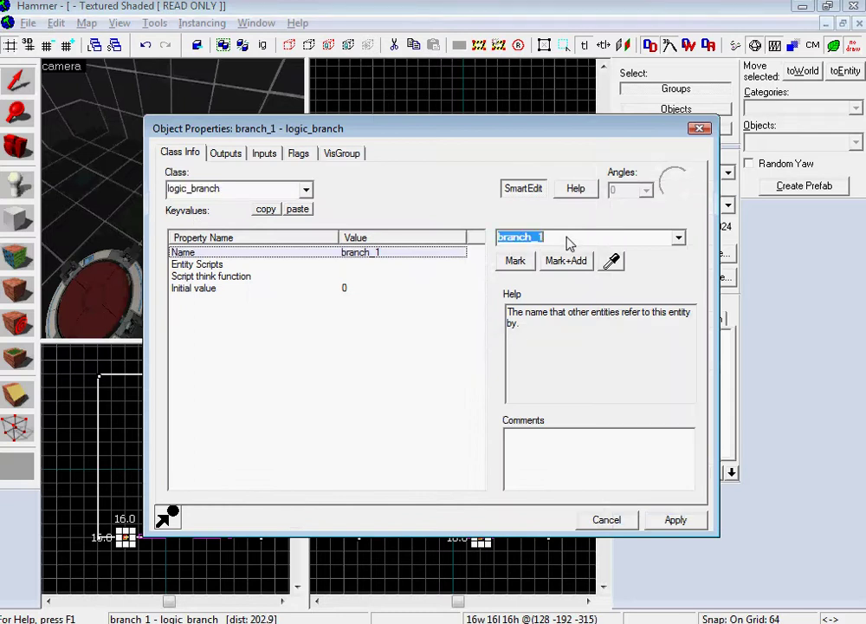
{"action": "key", "text": "End"}
{"action": "key", "text": "BackSpace"}
{"action": "type", "text": "2"}
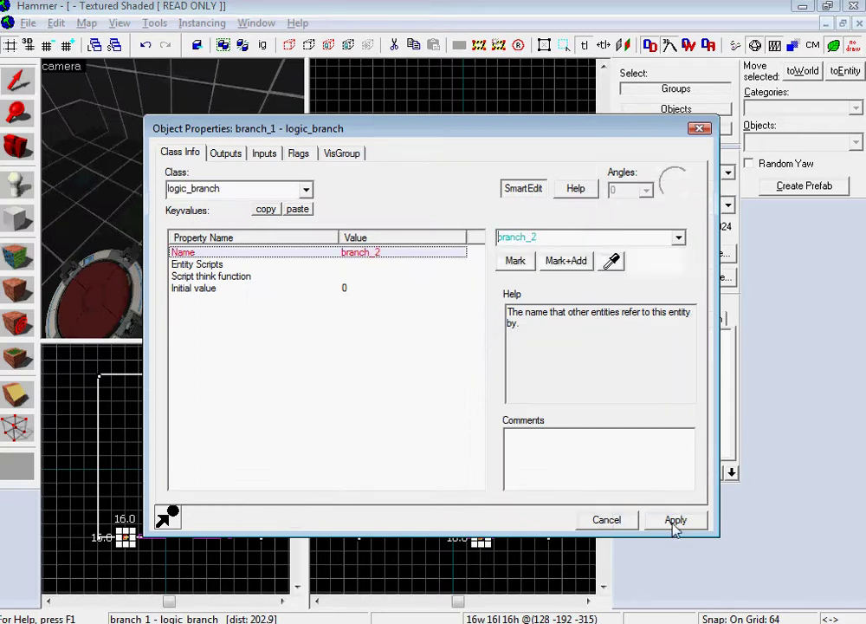
{"action": "left_click", "coordinate": [673, 519]}
{"action": "left_click", "coordinate": [606, 520]}
Add an OnPressed output to the floor button button_2 that targets branch_2.
{"action": "double_click", "coordinate": [104, 286]}
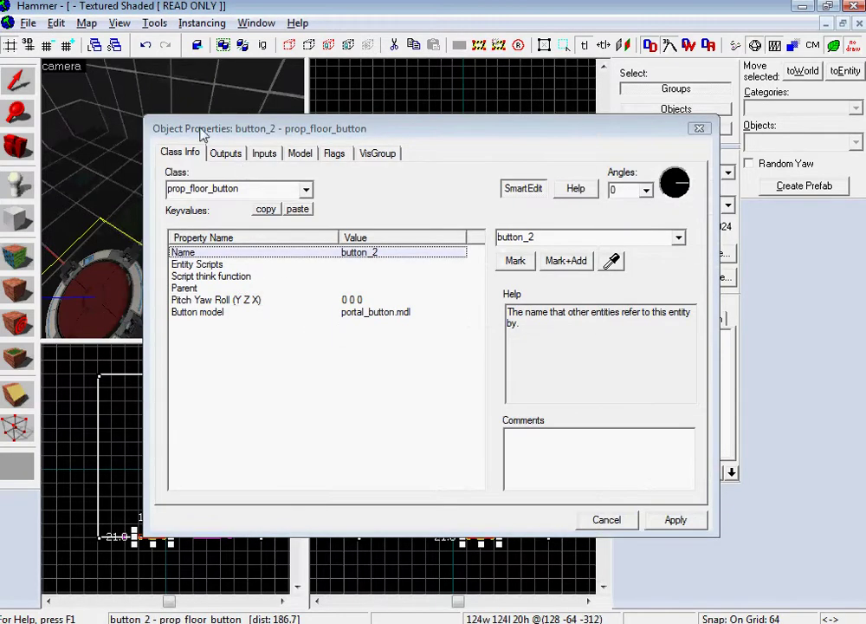
{"action": "left_click", "coordinate": [225, 153]}
{"action": "left_click", "coordinate": [264, 483]}
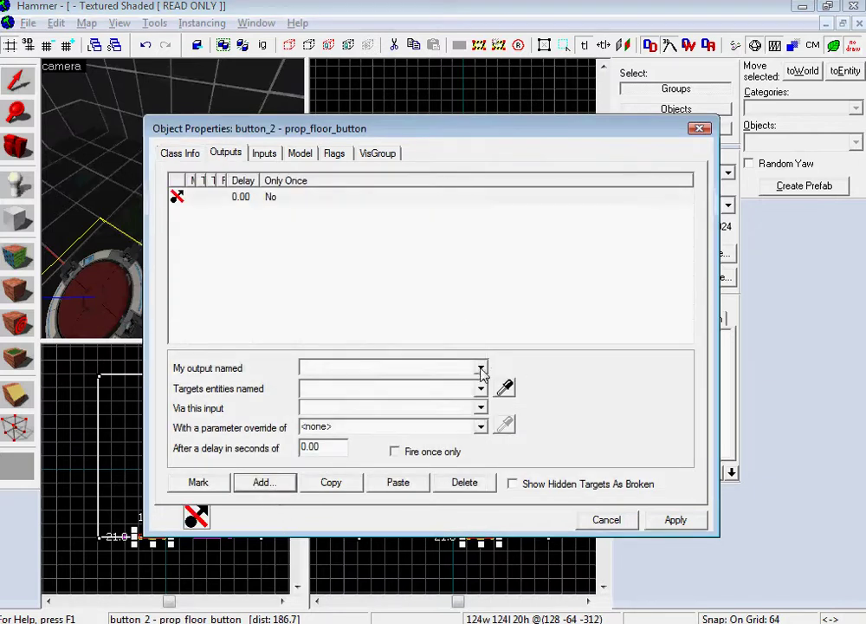
{"action": "left_click", "coordinate": [480, 366]}
{"action": "left_click", "coordinate": [399, 382]}
{"action": "left_click", "coordinate": [482, 389]}
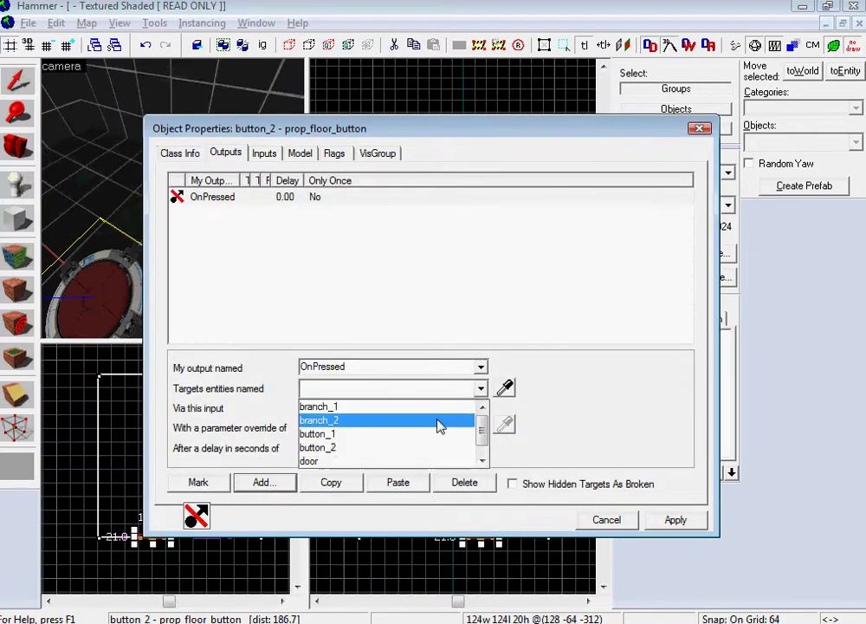
{"action": "left_click", "coordinate": [466, 418]}
Set button_2's OnPressed output to use SetValue with a parameter override of 1 and apply it.
{"action": "left_click", "coordinate": [449, 409]}
{"action": "type", "text": "SetValue"}
{"action": "key", "text": "Tab"}
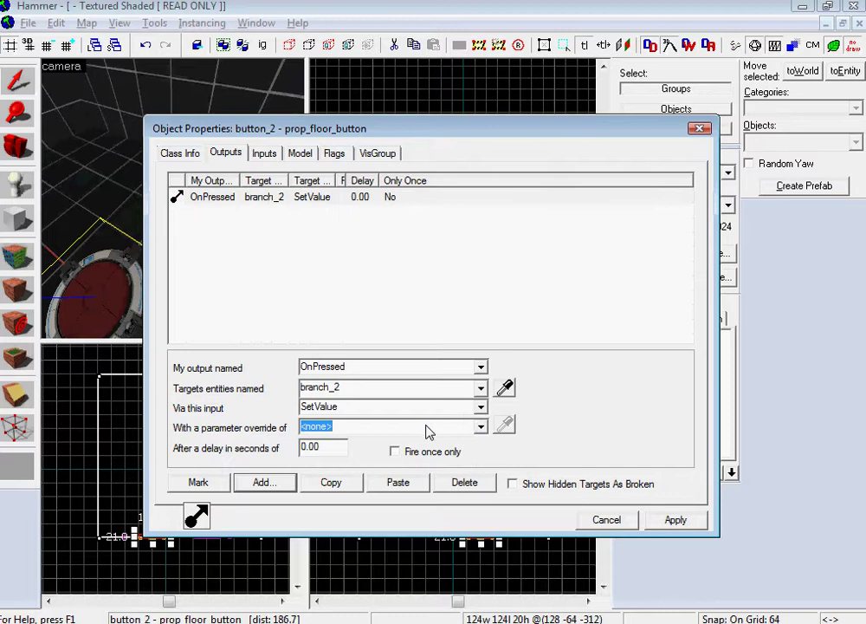
{"action": "type", "text": "0"}
{"action": "key", "text": "BackSpace"}
{"action": "type", "text": "1"}
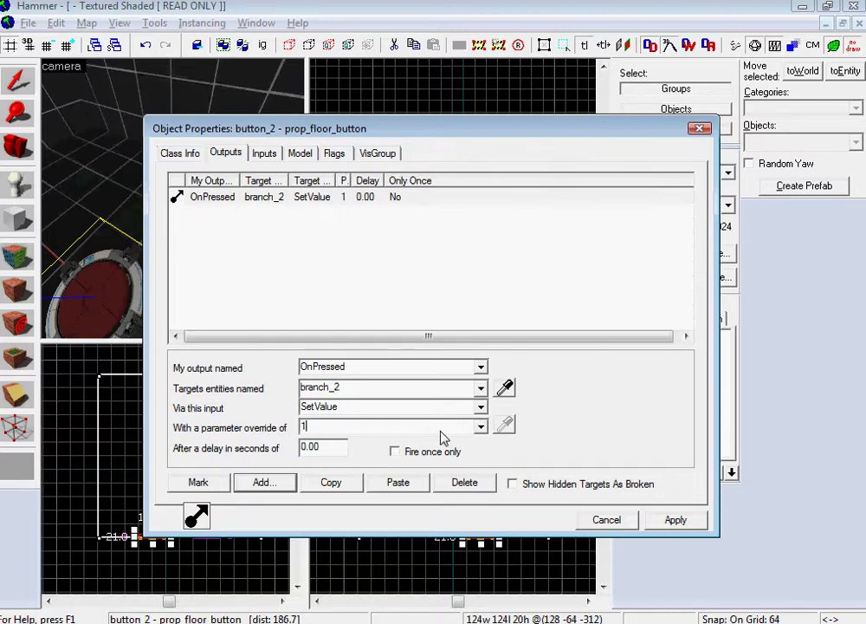
{"action": "left_click", "coordinate": [674, 526]}
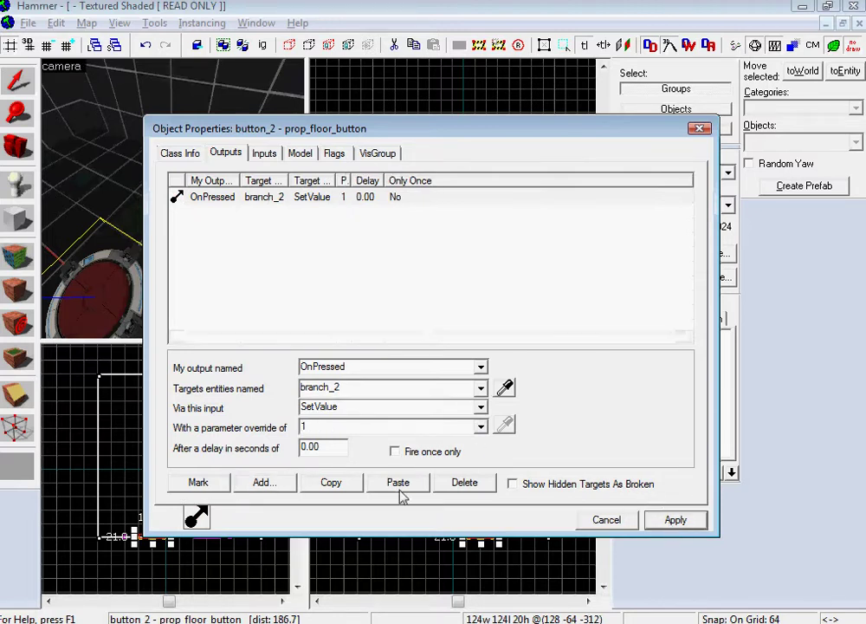
Add a second output to button_2, OnUnPressed, targeting branch_2.
{"action": "left_click", "coordinate": [264, 483]}
{"action": "left_click", "coordinate": [480, 368]}
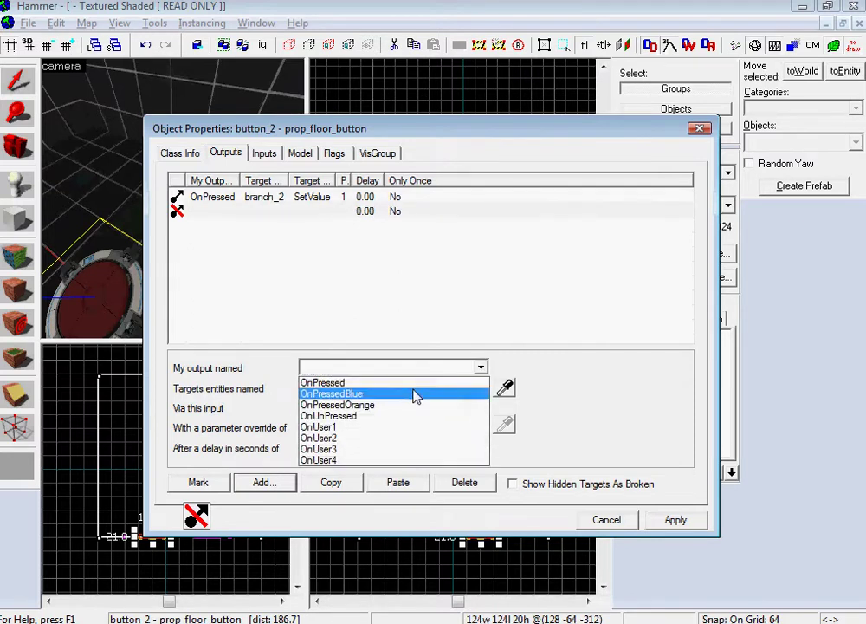
{"action": "left_click", "coordinate": [411, 416]}
{"action": "left_click", "coordinate": [462, 395]}
{"action": "type", "text": "c"}
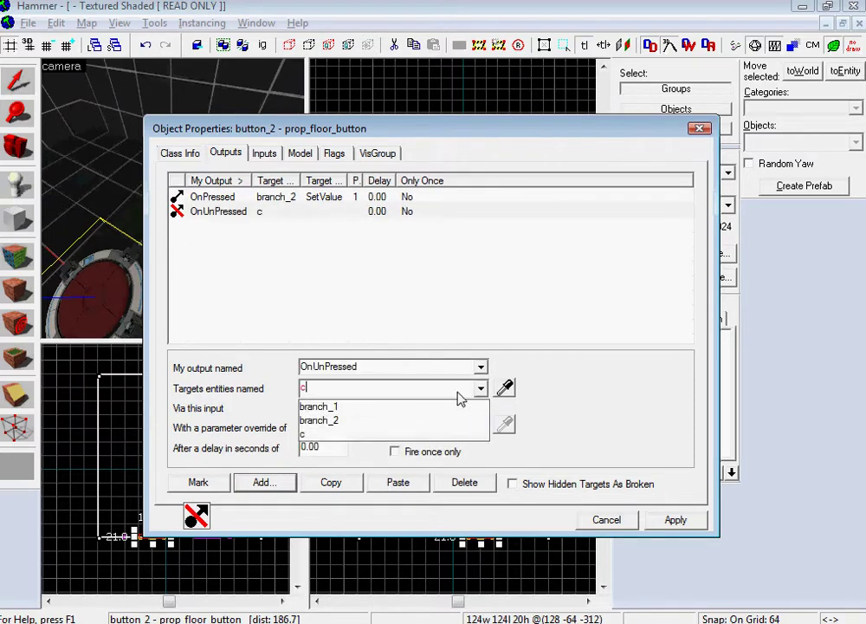
{"action": "type", "text": "r"}
{"action": "key", "text": "BackSpace"}
{"action": "key", "text": "BackSpace"}
{"action": "type", "text": "br"}
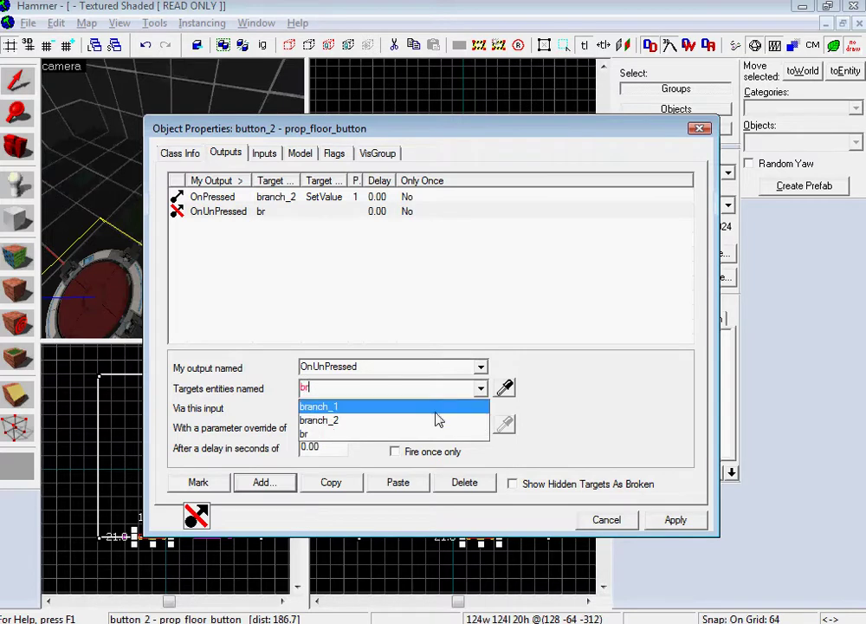
{"action": "left_click", "coordinate": [437, 419]}
Make button_2's OnUnPressed output use SetValue with parameter 0, apply the outputs and close the object properties.
{"action": "key", "text": "Tab"}
{"action": "type", "text": "SetValue"}
{"action": "key", "text": "Tab"}
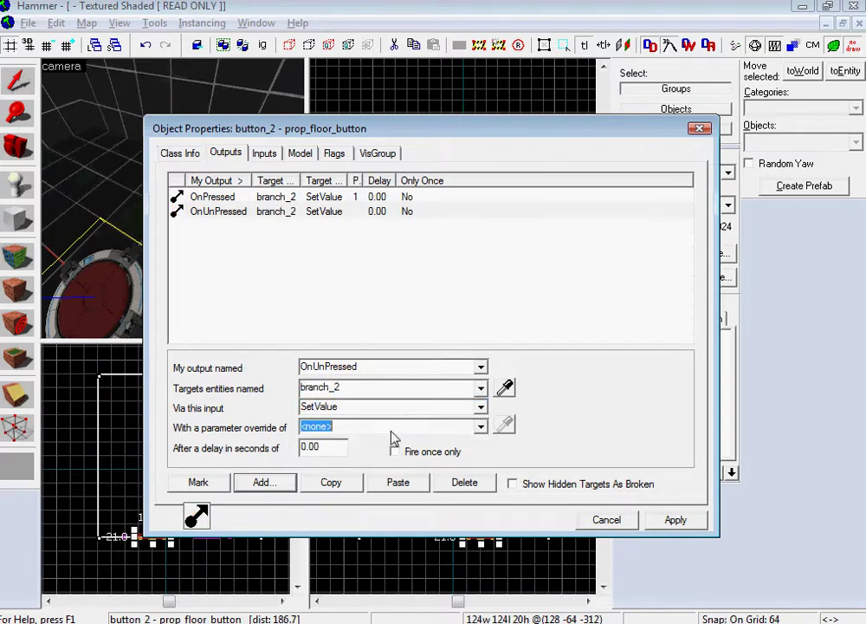
{"action": "type", "text": "0"}
{"action": "left_click", "coordinate": [678, 521]}
{"action": "left_click", "coordinate": [614, 520]}
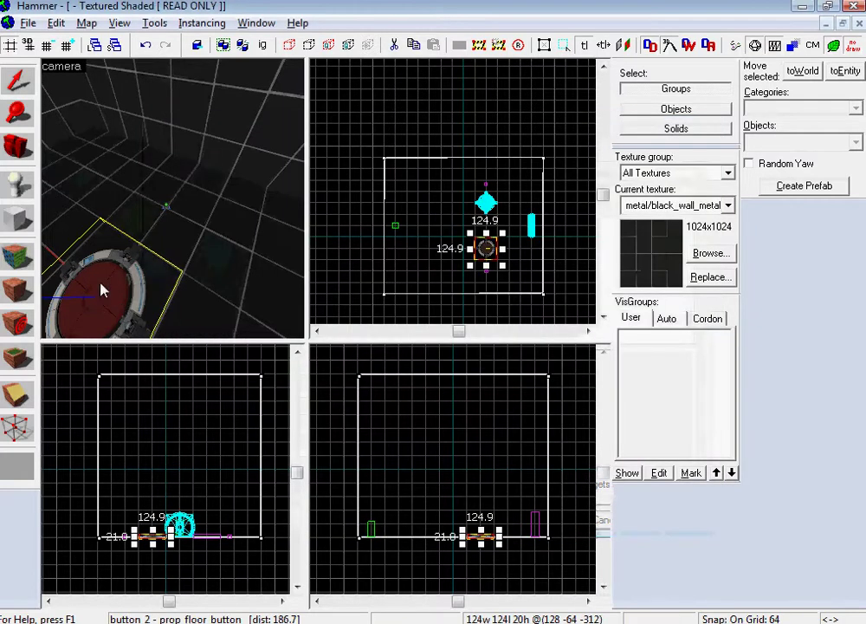
Place a new entity on the floor near the room's northern wall, northeast of button_1.
{"action": "key", "text": "z"}
{"action": "key", "text": "s"}
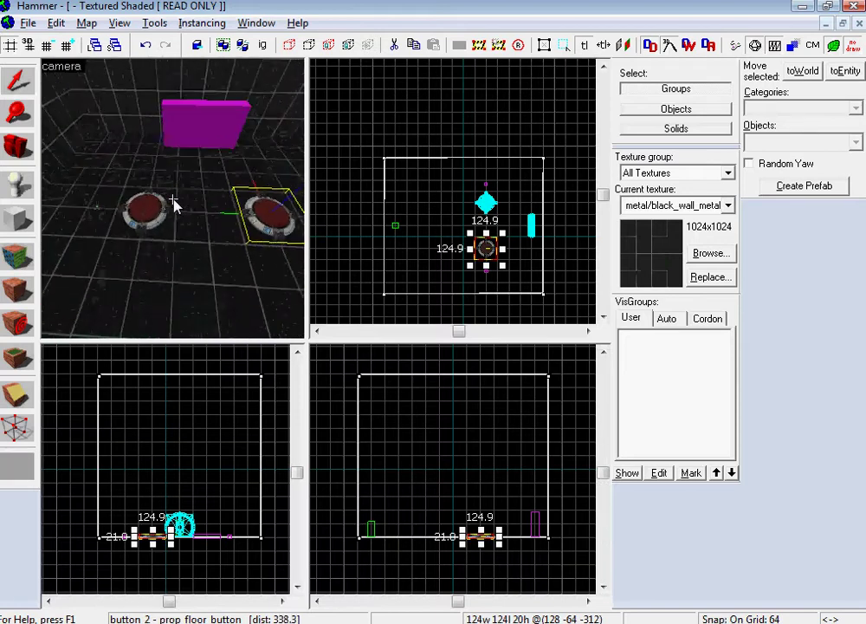
{"action": "key", "text": "Right"}
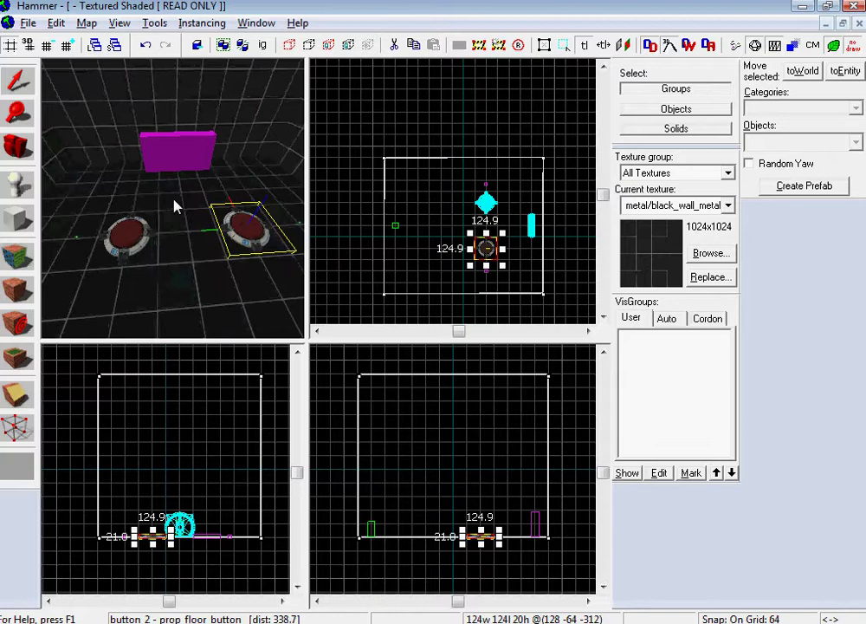
{"action": "key", "text": "w"}
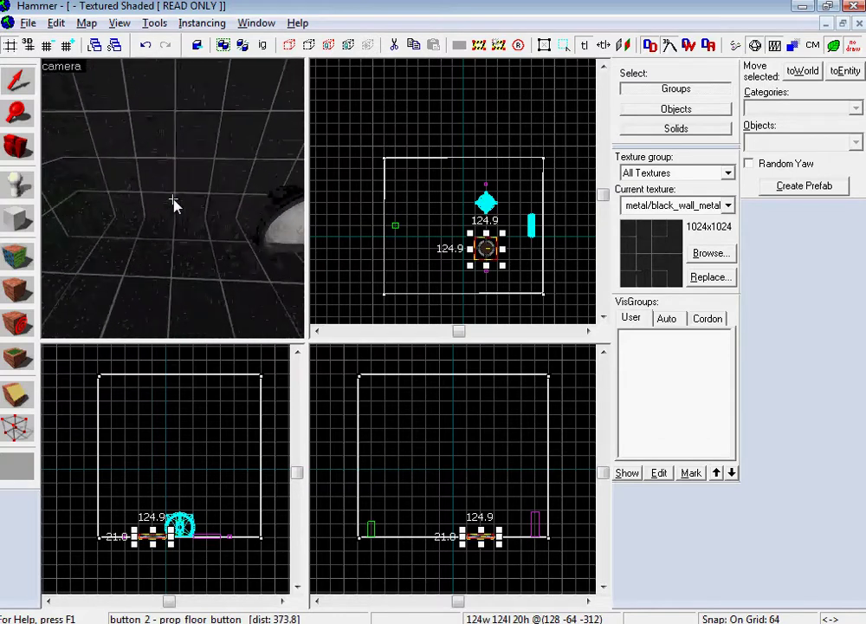
{"action": "key", "text": "s"}
{"action": "key", "text": "z"}
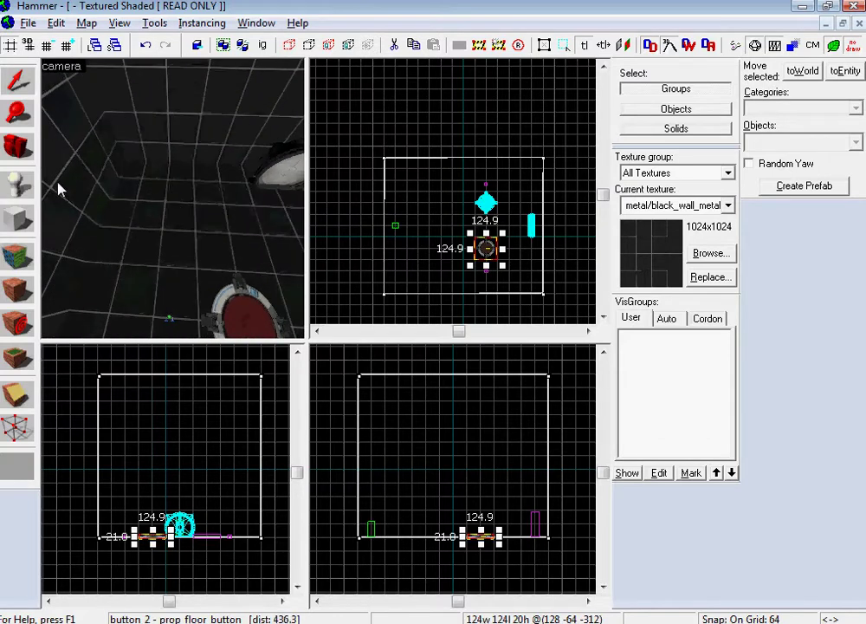
{"action": "left_click", "coordinate": [16, 185]}
{"action": "left_click", "coordinate": [118, 216]}
{"action": "left_click", "coordinate": [15, 81]}
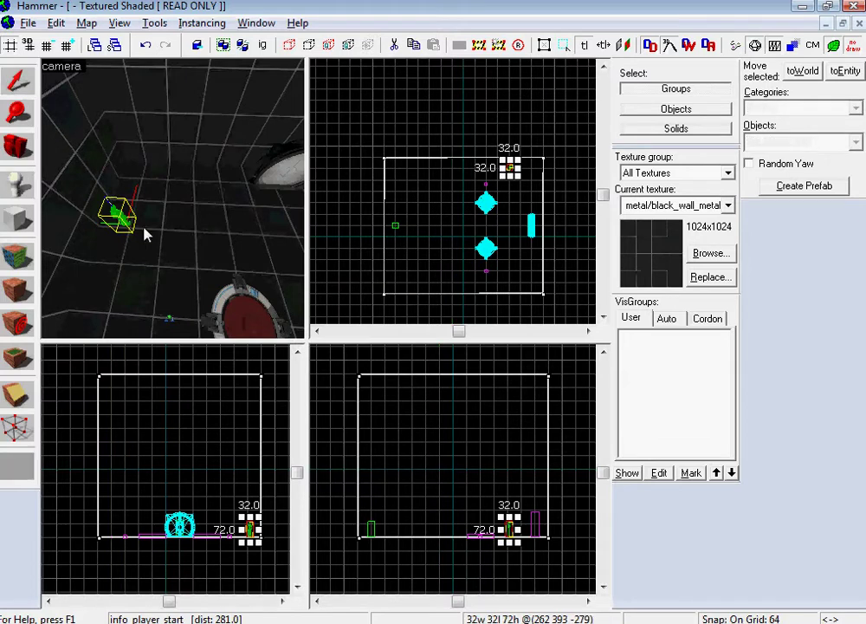
Change the class of the new entity by the northern wall to logic_branch_listener and apply it.
{"action": "double_click", "coordinate": [122, 221]}
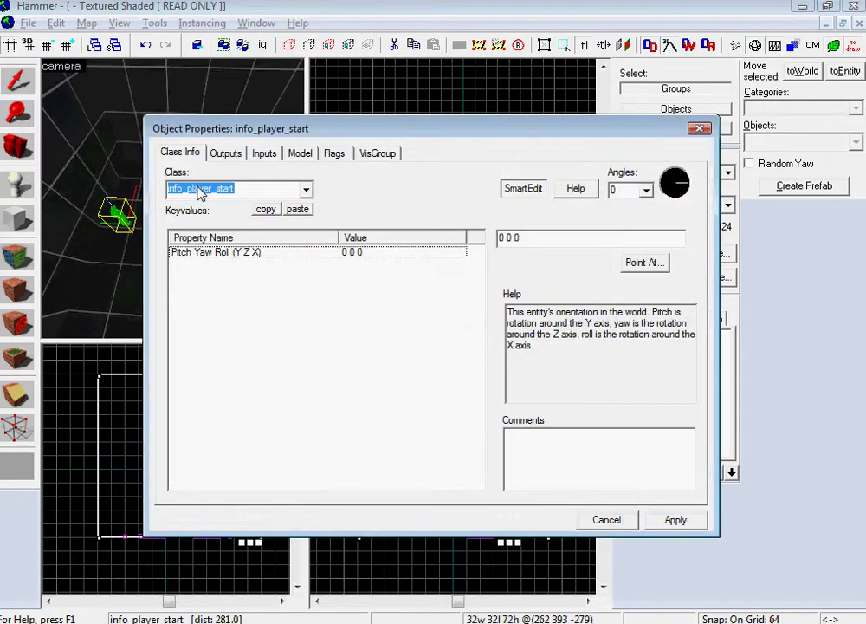
{"action": "type", "text": "bran"}
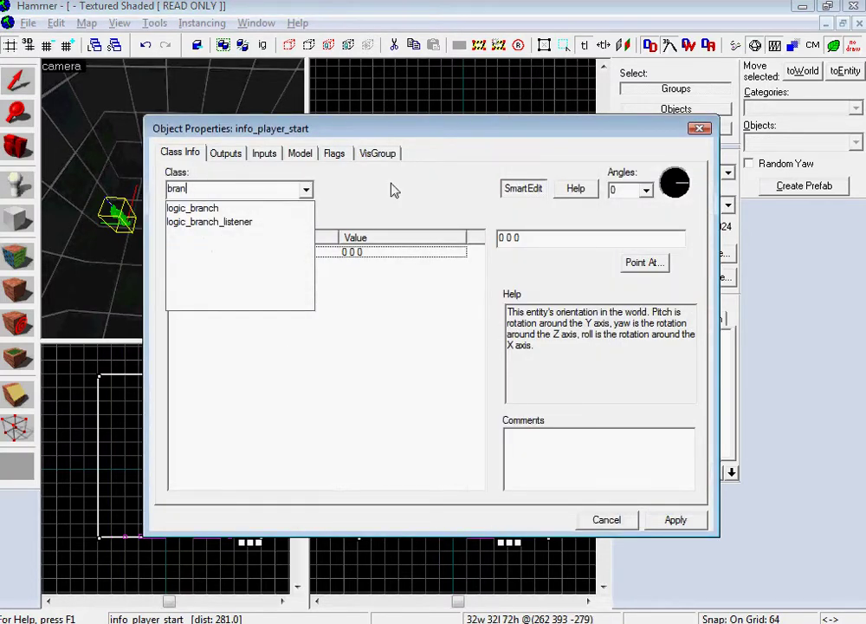
{"action": "left_click", "coordinate": [248, 222]}
{"action": "left_click", "coordinate": [676, 519]}
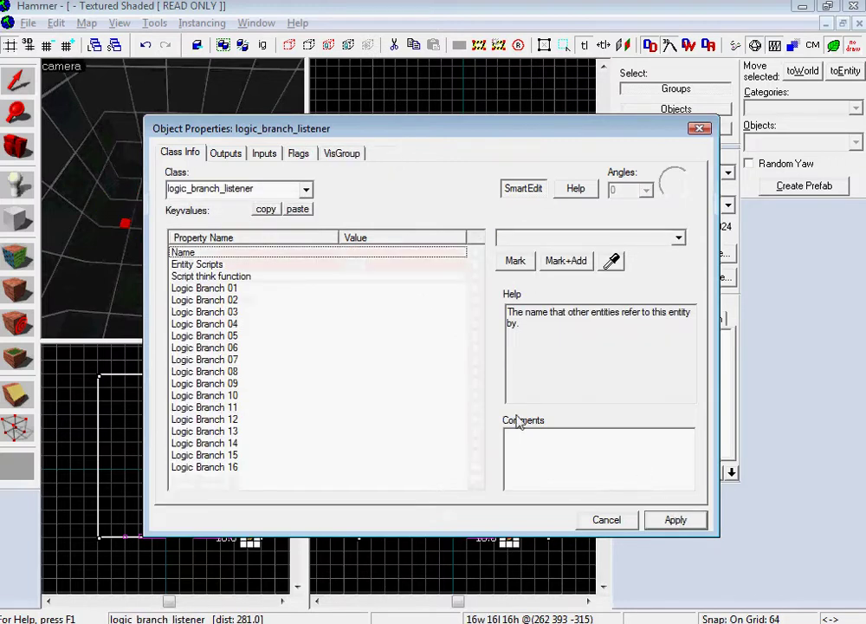
Set the listener's Logic Branch 01 to branch_1 and Logic Branch 02 to branch_2.
{"action": "left_click", "coordinate": [281, 289]}
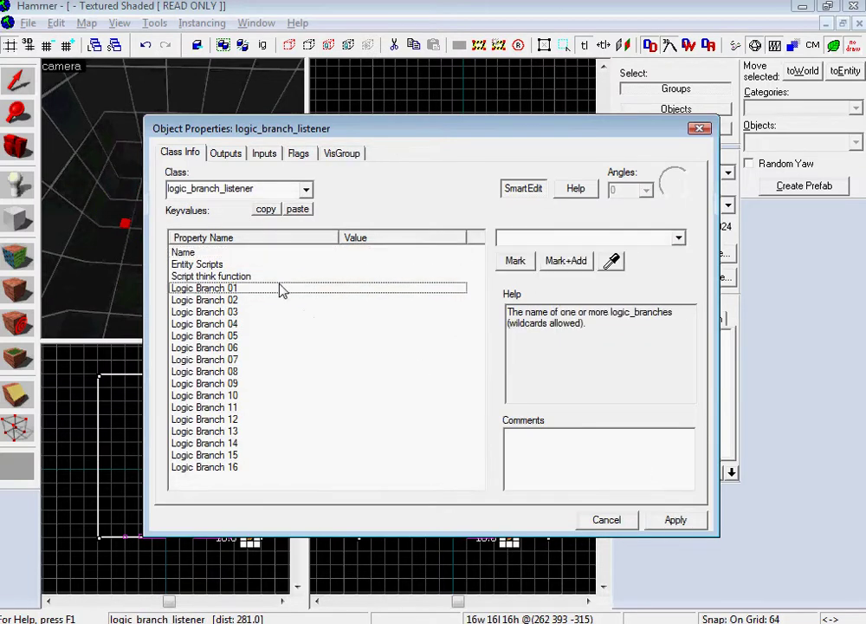
{"action": "left_click", "coordinate": [676, 239]}
{"action": "left_click", "coordinate": [648, 255]}
{"action": "left_click", "coordinate": [384, 300]}
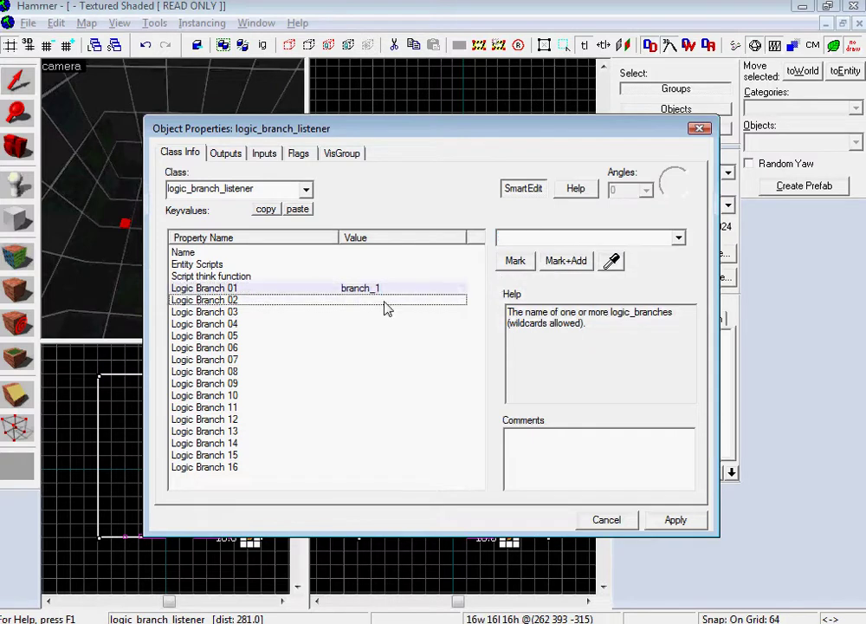
{"action": "left_click", "coordinate": [679, 239]}
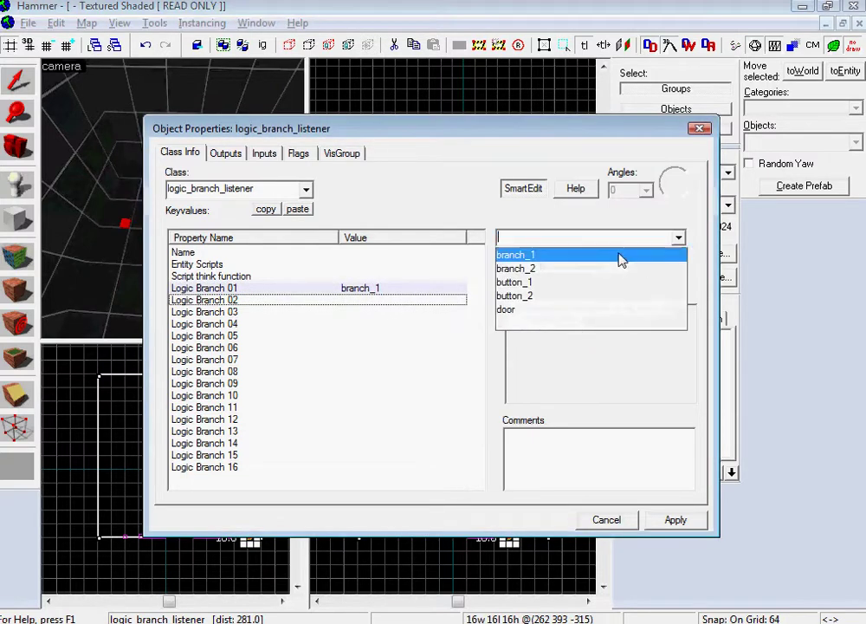
{"action": "left_click", "coordinate": [598, 269]}
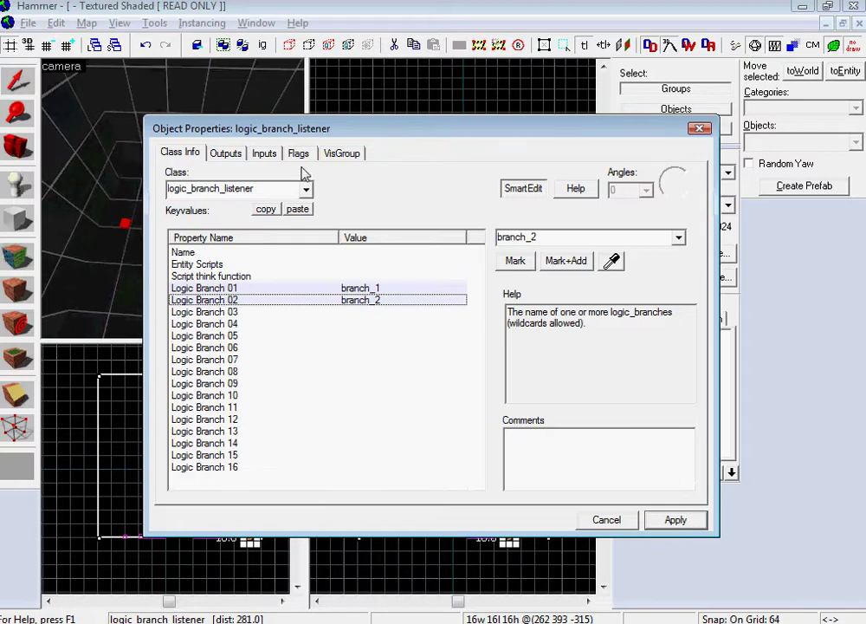
Add an OnAllTrue output to the logic_branch_listener that targets door via the Open input, and apply it.
{"action": "left_click", "coordinate": [227, 155]}
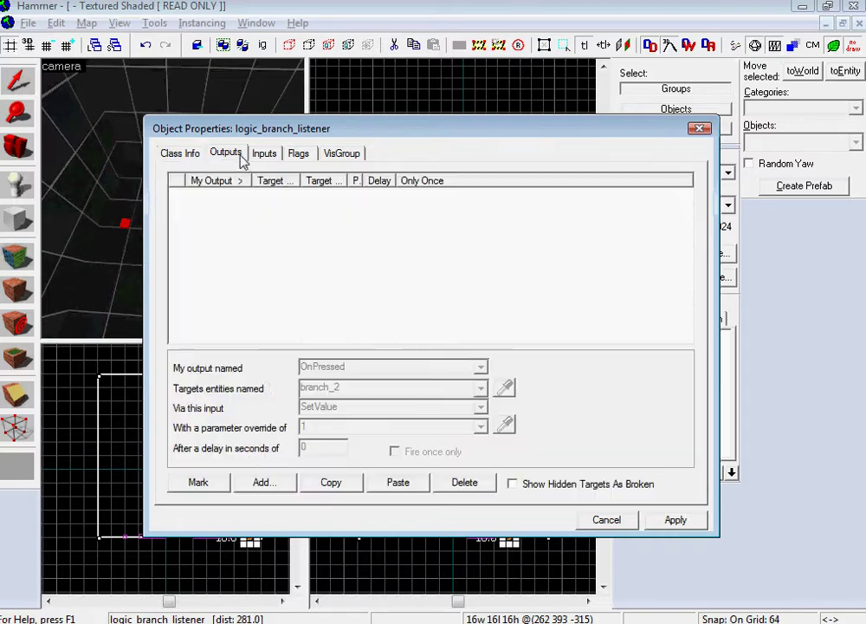
{"action": "left_click", "coordinate": [263, 483]}
{"action": "left_click", "coordinate": [481, 368]}
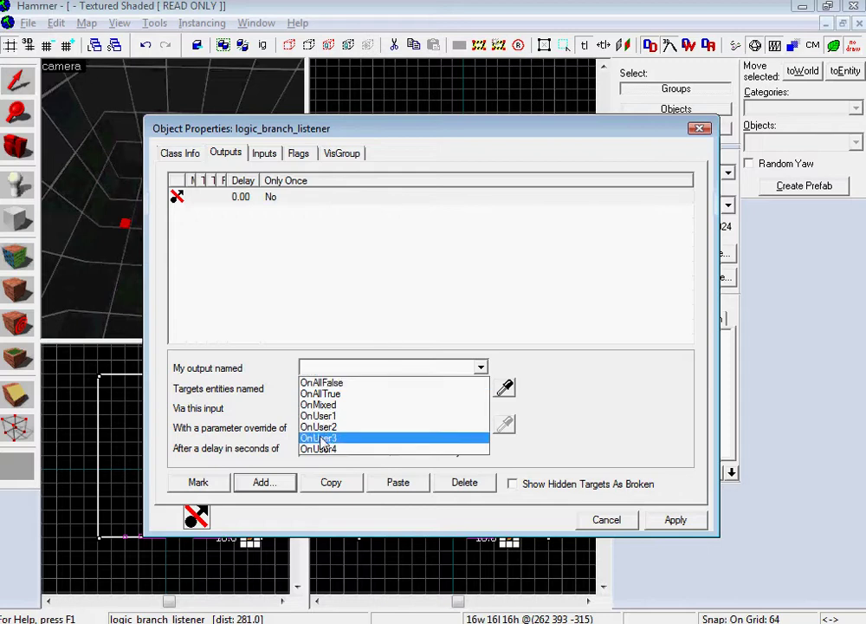
{"action": "left_click", "coordinate": [328, 394]}
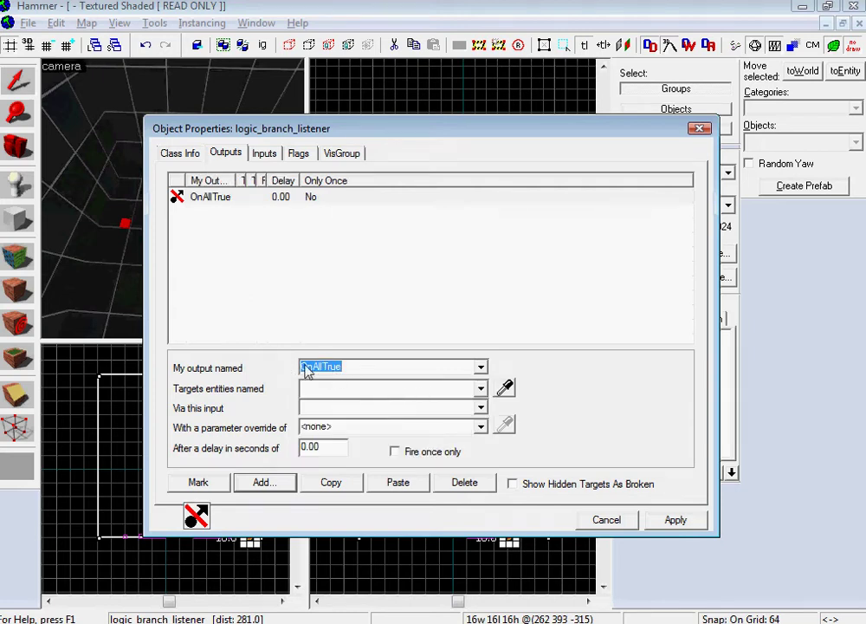
{"action": "left_click", "coordinate": [481, 388]}
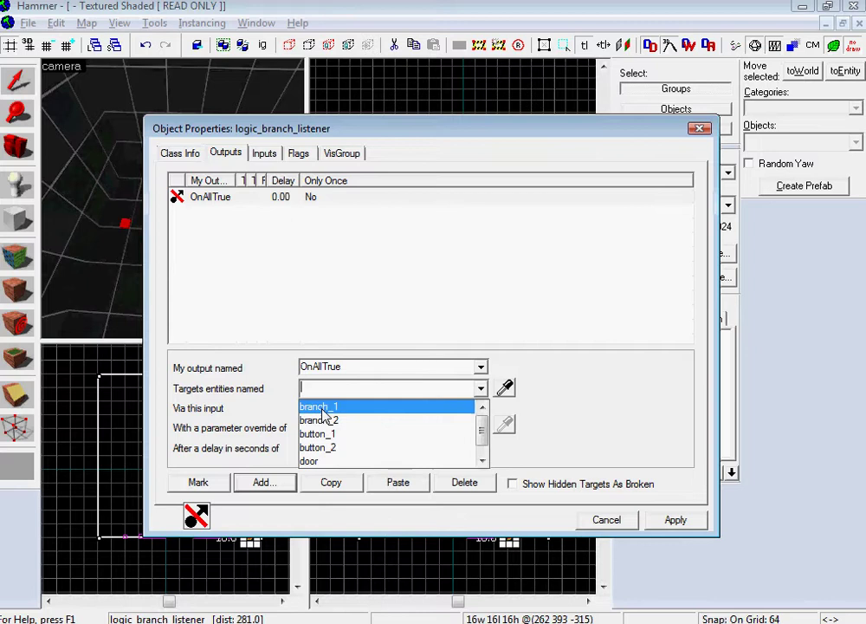
{"action": "left_click", "coordinate": [321, 462]}
{"action": "type", "text": "Open"}
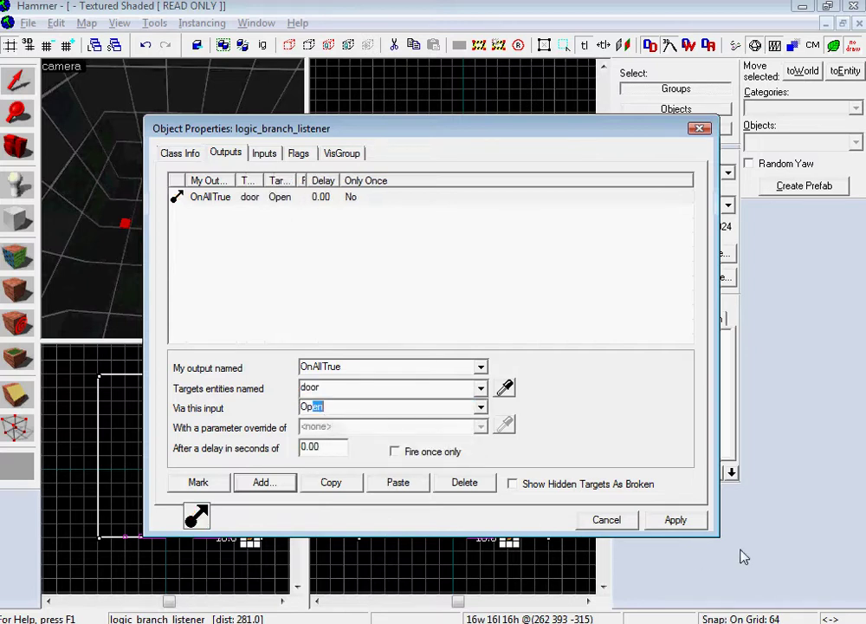
{"action": "left_click", "coordinate": [676, 518]}
Add an OnAllFalse output to the listener that targets door via the Close input, and apply it.
{"action": "left_click", "coordinate": [260, 486]}
{"action": "left_click", "coordinate": [428, 368]}
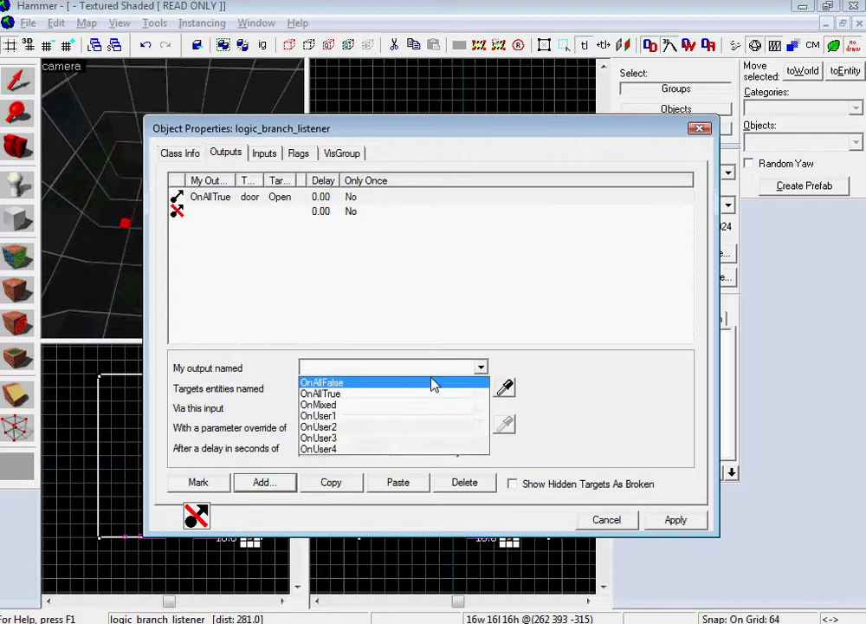
{"action": "left_click", "coordinate": [411, 395]}
{"action": "left_click", "coordinate": [456, 367]}
{"action": "left_click", "coordinate": [454, 379]}
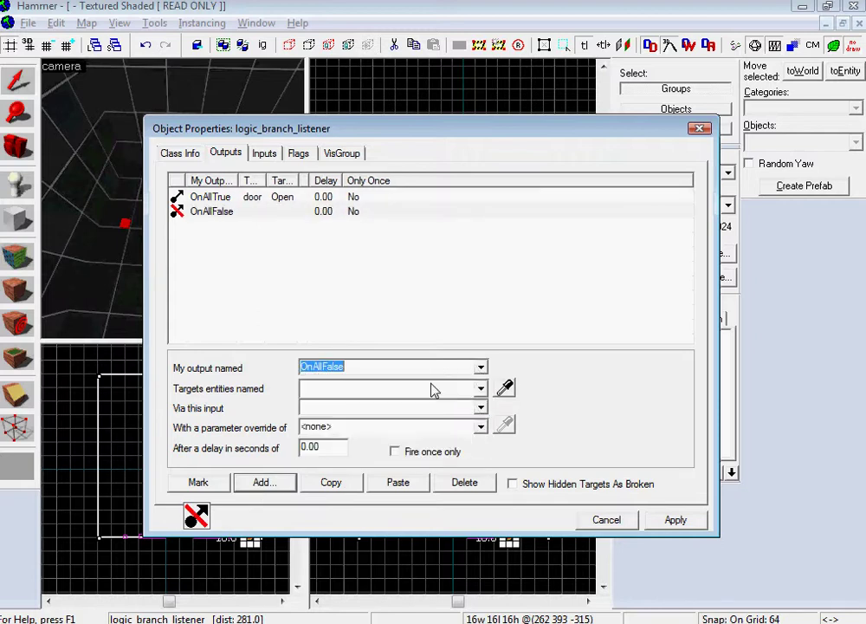
{"action": "type", "text": "d"}
{"action": "left_click", "coordinate": [395, 404]}
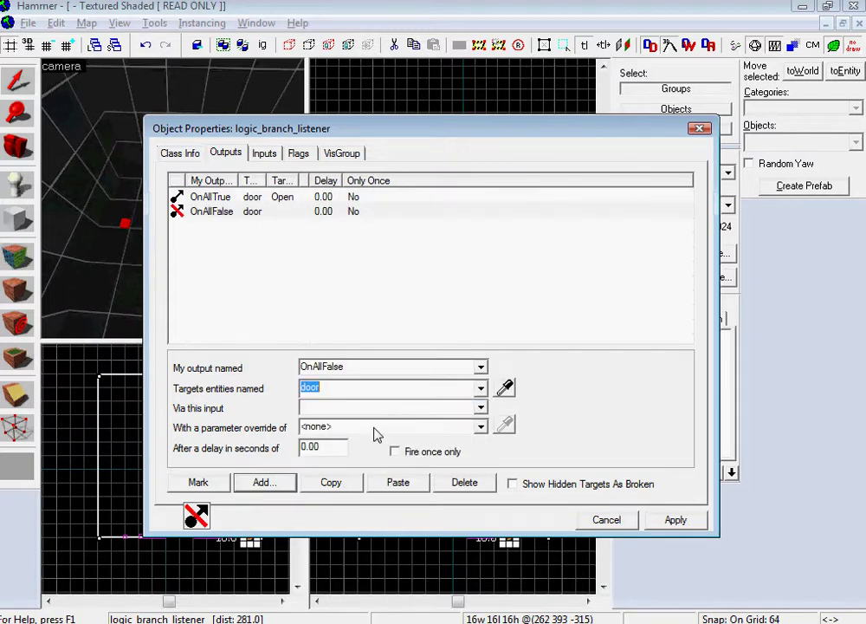
{"action": "left_click", "coordinate": [369, 412]}
{"action": "type", "text": "Close"}
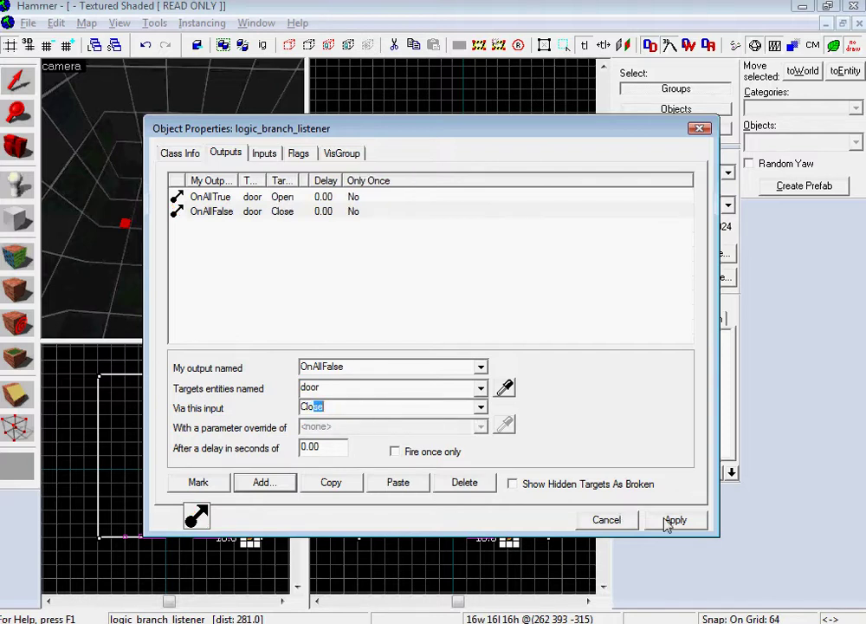
{"action": "left_click", "coordinate": [672, 519]}
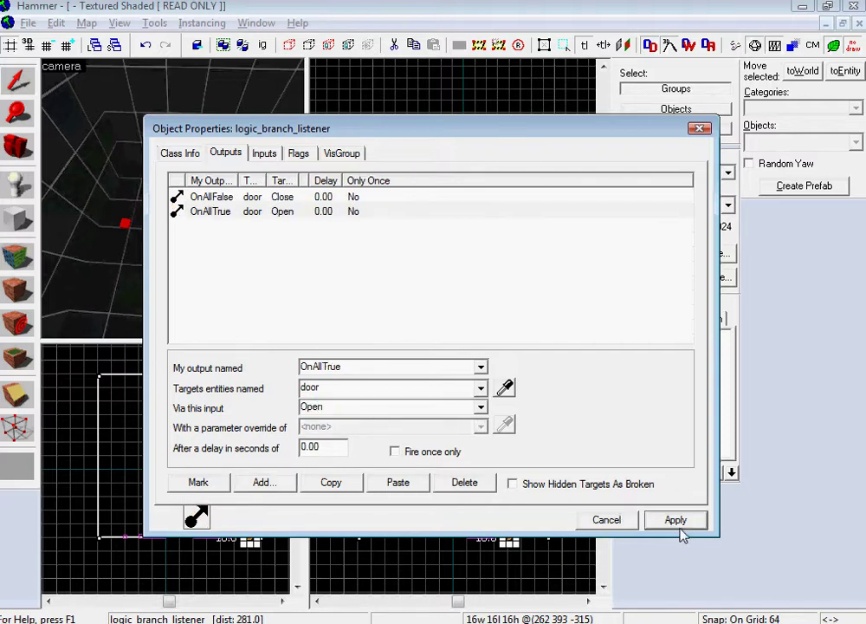
Add an OnMixed output to the listener that targets door via Close, apply it and close the object properties.
{"action": "left_click", "coordinate": [286, 484]}
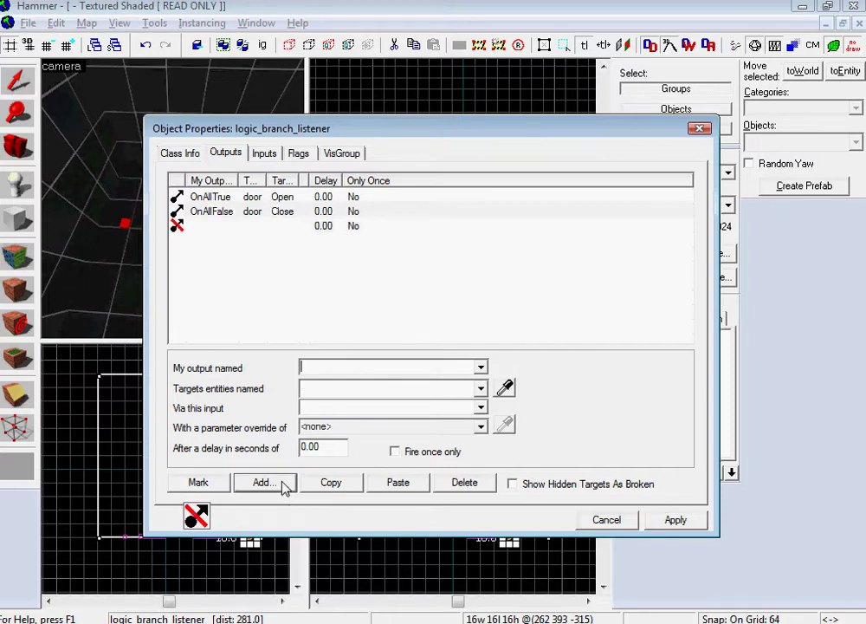
{"action": "left_click", "coordinate": [484, 367]}
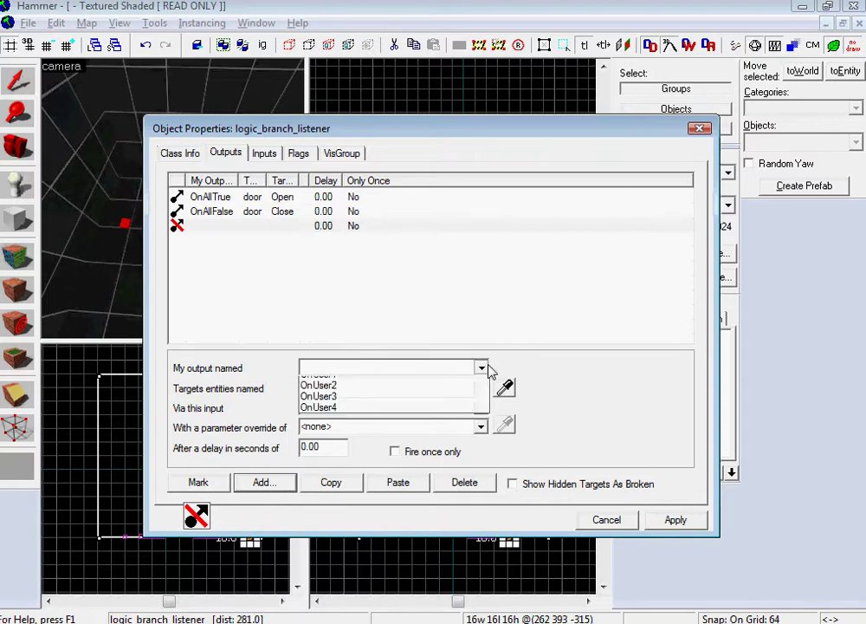
{"action": "left_click", "coordinate": [459, 405]}
{"action": "type", "text": "d"}
{"action": "left_click", "coordinate": [437, 407]}
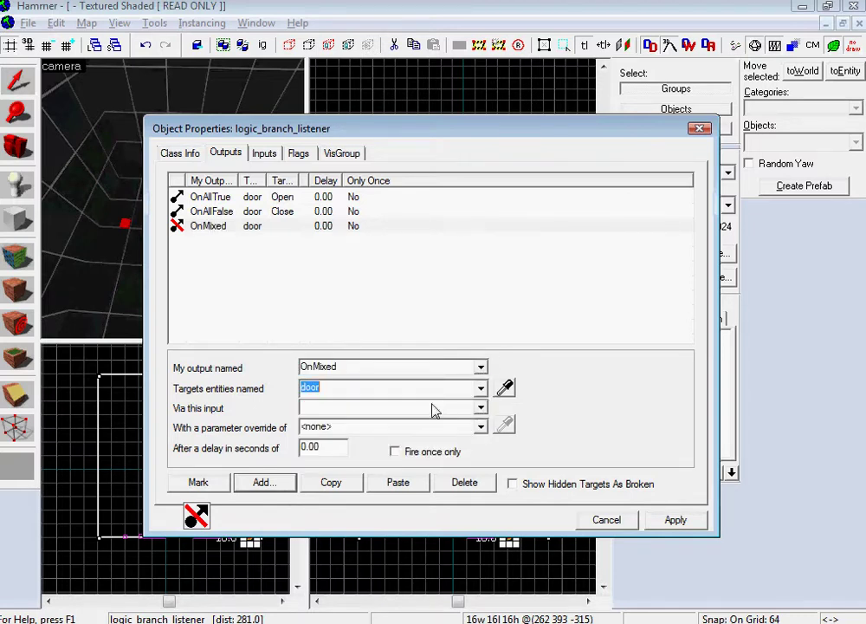
{"action": "left_click", "coordinate": [426, 407]}
{"action": "type", "text": "clo"}
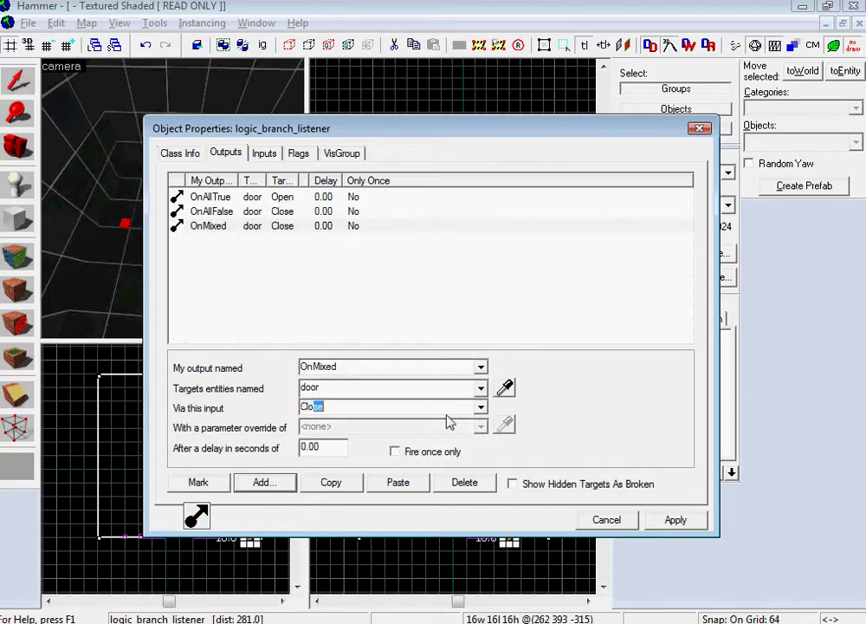
{"action": "left_click", "coordinate": [676, 518]}
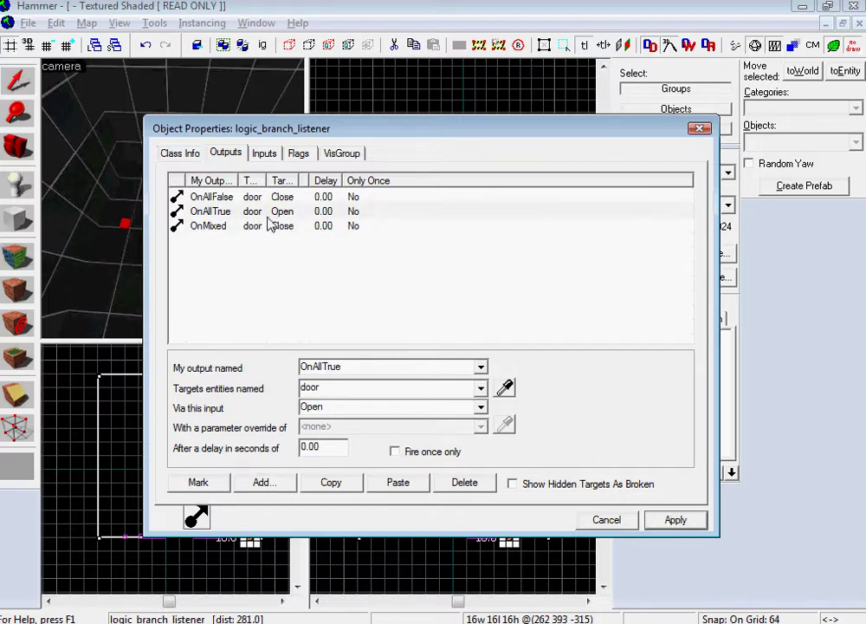
{"action": "left_click", "coordinate": [601, 524]}
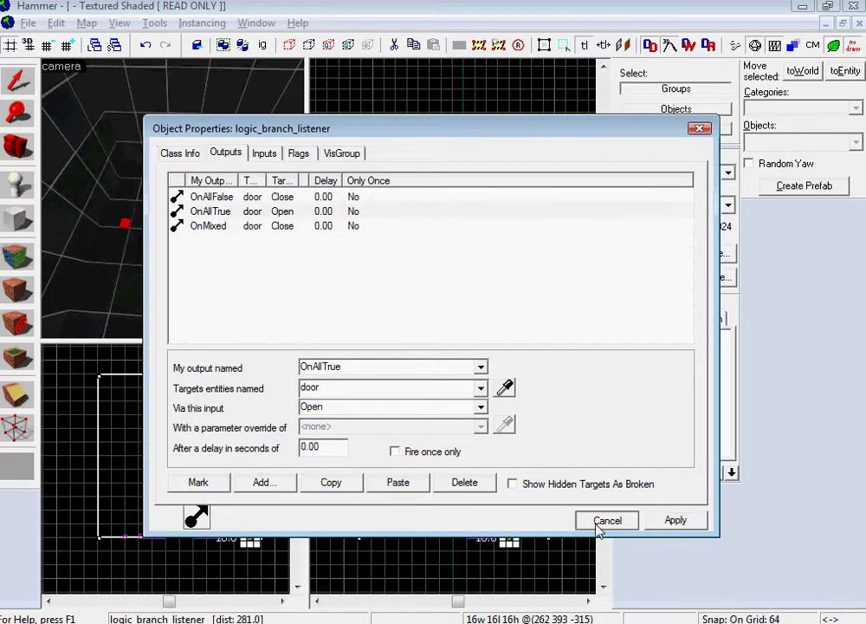
Save the map as test in the sdk_content maps folder, replacing the existing file.
{"action": "key", "text": "z"}
{"action": "key", "text": "d"}
{"action": "scroll", "coordinate": [173, 202], "scroll_direction": "down", "scroll_amount": 5}
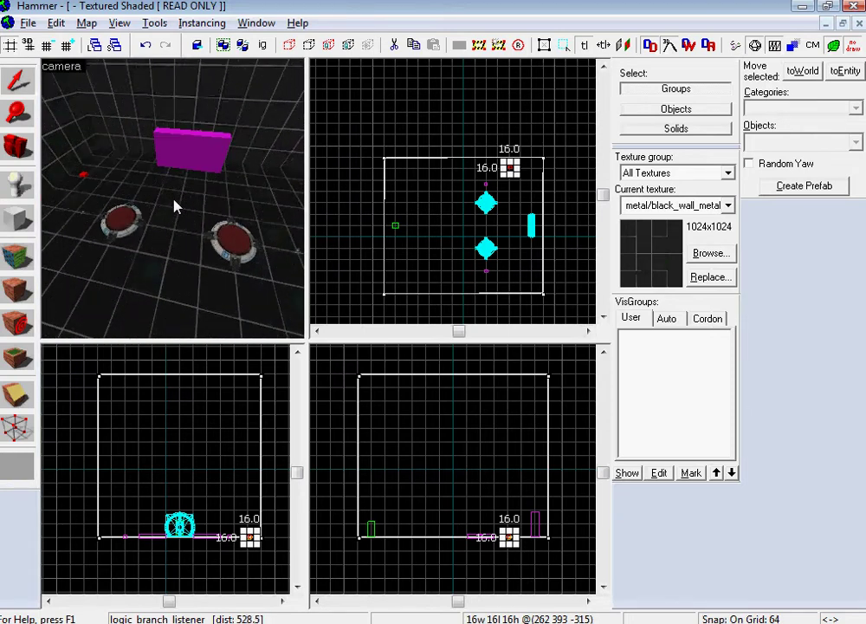
{"action": "key", "text": "ctrl+s"}
{"action": "type", "text": "test"}
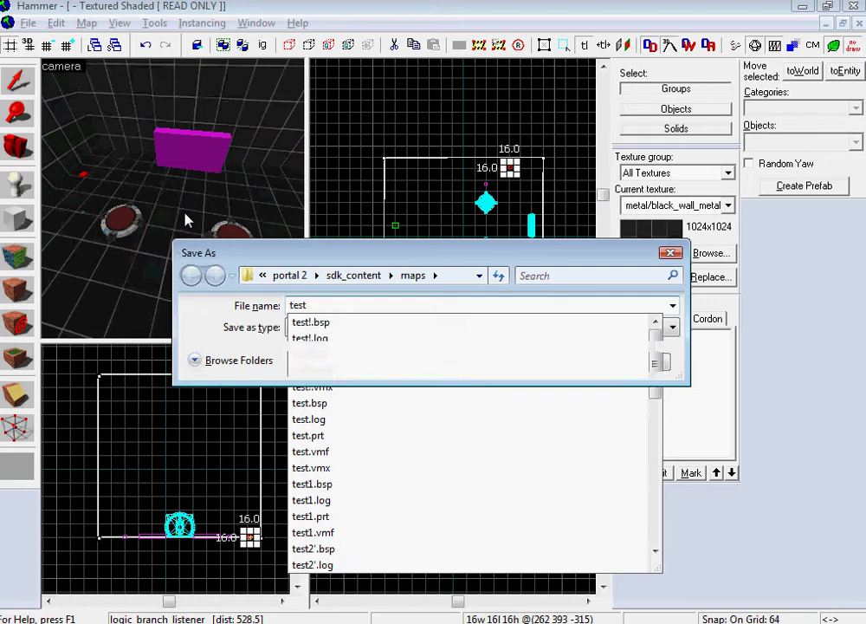
{"action": "key", "text": "Return"}
{"action": "left_click", "coordinate": [444, 381]}
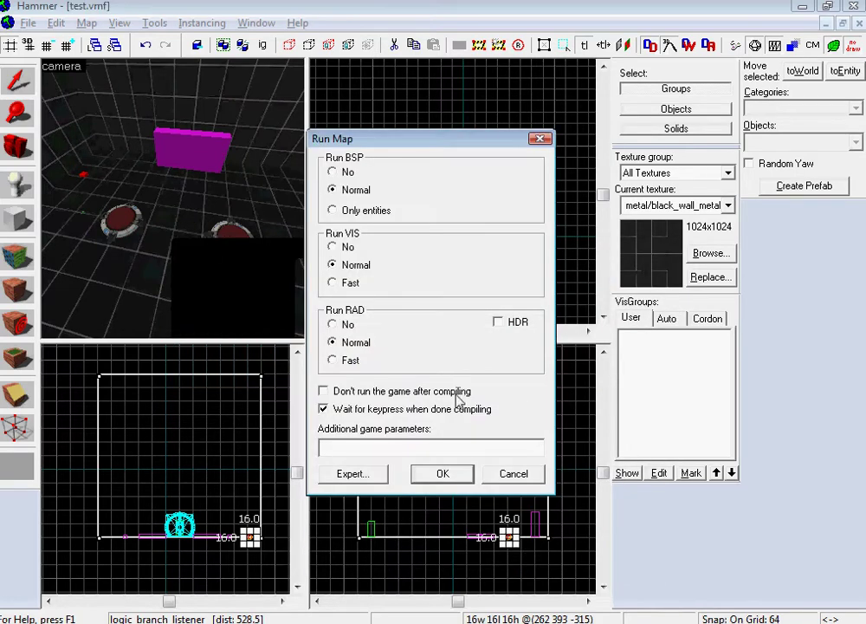
Compile and run the map in Portal 2 with Normal BSP, VIS and RAD, quit the game and return to Hammer.
{"action": "left_click", "coordinate": [463, 479]}
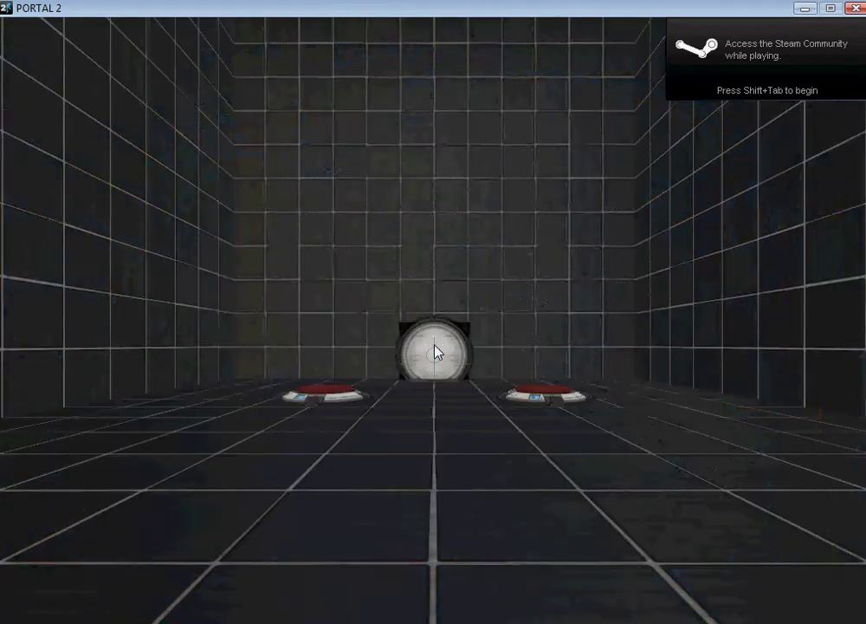
{"action": "key", "text": "Escape"}
{"action": "left_click", "coordinate": [260, 486]}
{"action": "left_click", "coordinate": [128, 589]}
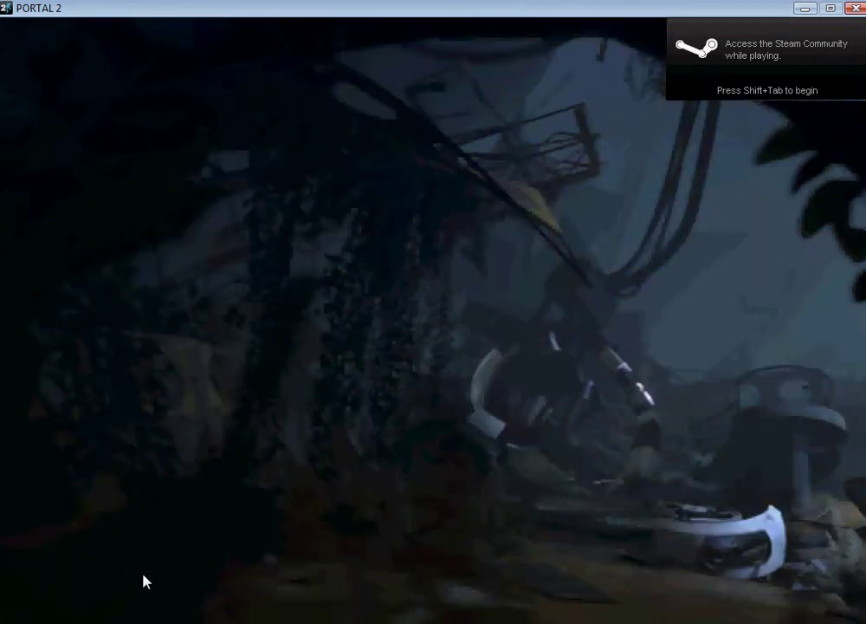
{"action": "left_click", "coordinate": [121, 549]}
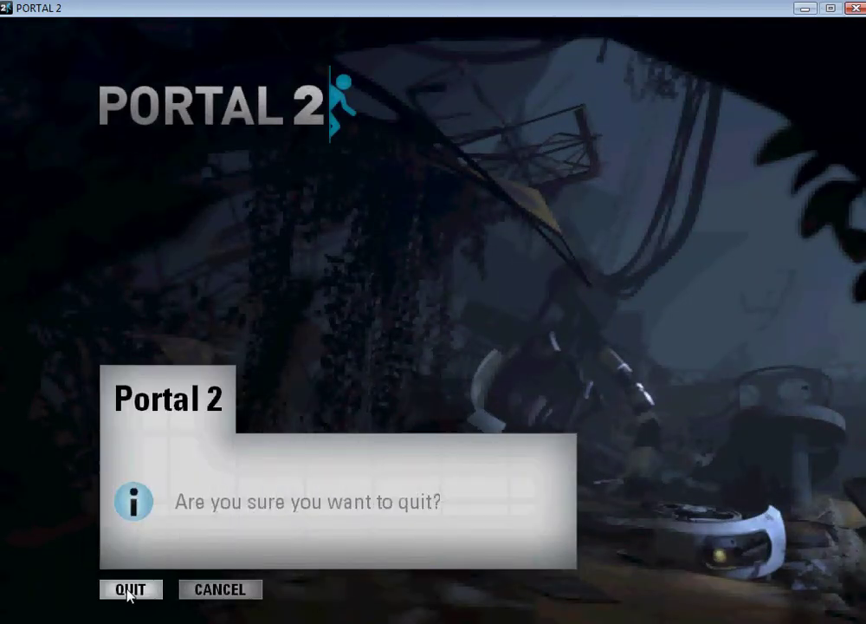
{"action": "left_click", "coordinate": [130, 589]}
{"action": "left_click", "coordinate": [227, 8]}
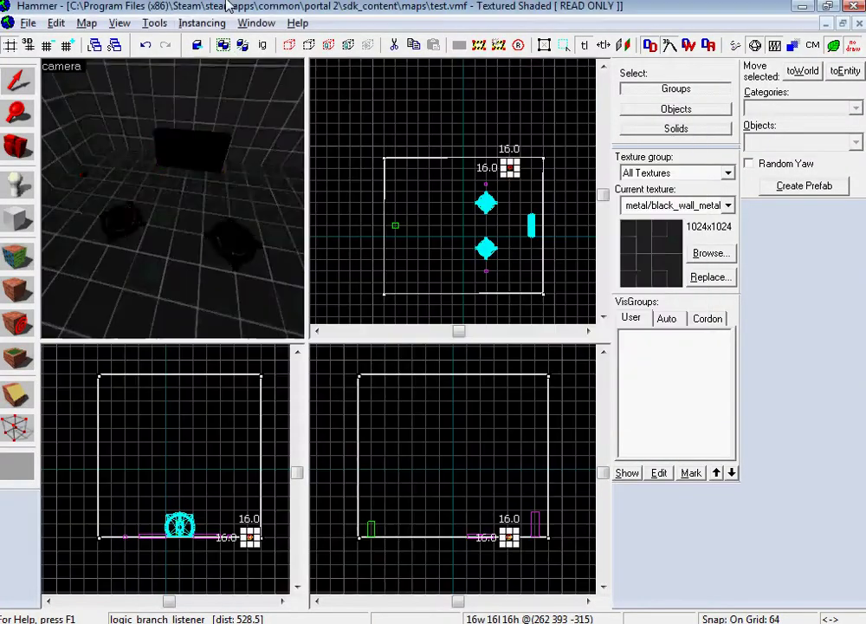
Place a new entity on the floor west of button_1, change its class to prop_weighted_cube and apply it.
{"action": "key", "text": "z"}
{"action": "left_click", "coordinate": [18, 182]}
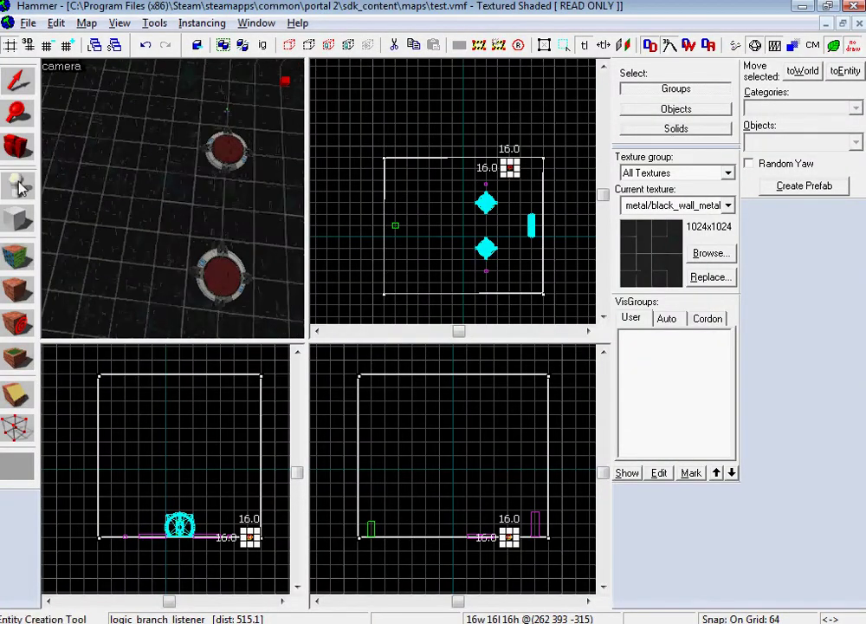
{"action": "left_click", "coordinate": [135, 145]}
{"action": "key", "text": "shift+s"}
{"action": "double_click", "coordinate": [144, 153]}
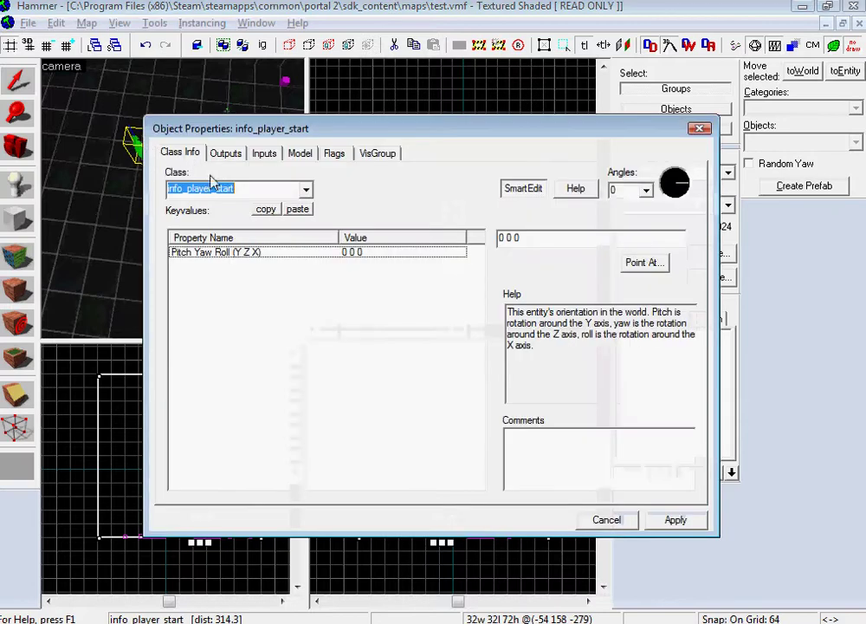
{"action": "type", "text": "cube"}
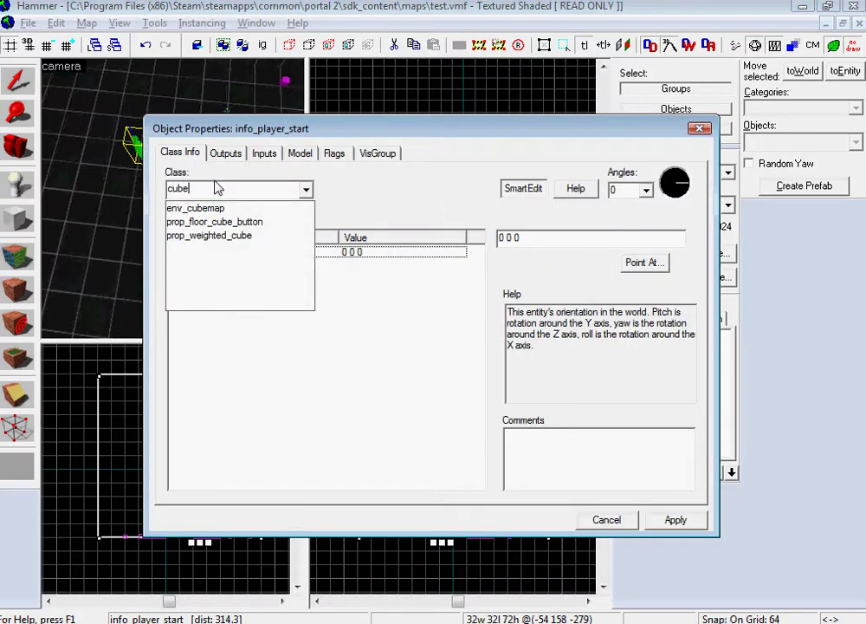
{"action": "left_click", "coordinate": [260, 234]}
{"action": "left_click", "coordinate": [675, 519]}
{"action": "key", "text": "Escape"}
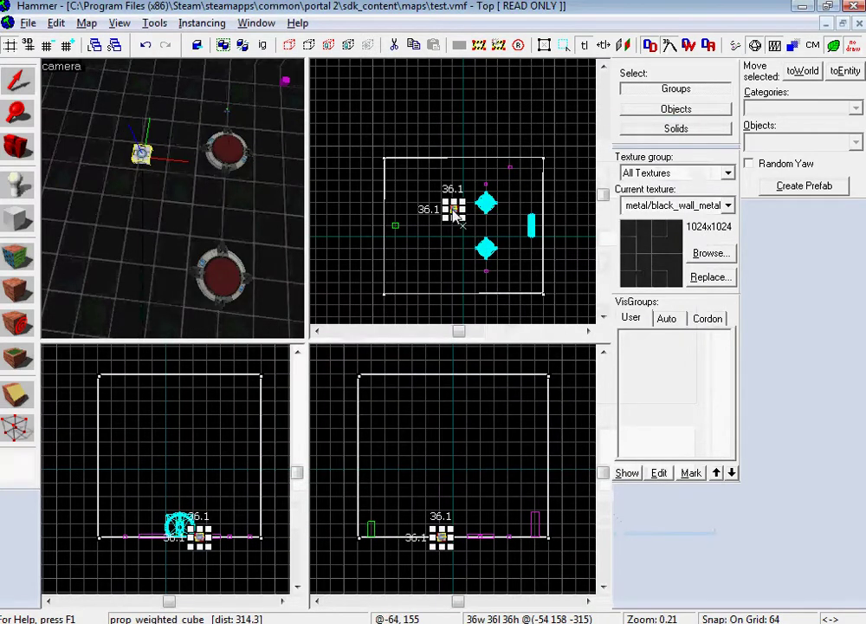
Copy the weighted cube to the floor just west of button_2.
{"action": "left_click_drag", "start_coordinate": [452, 211], "coordinate": [461, 258]}
{"action": "key", "text": "z"}
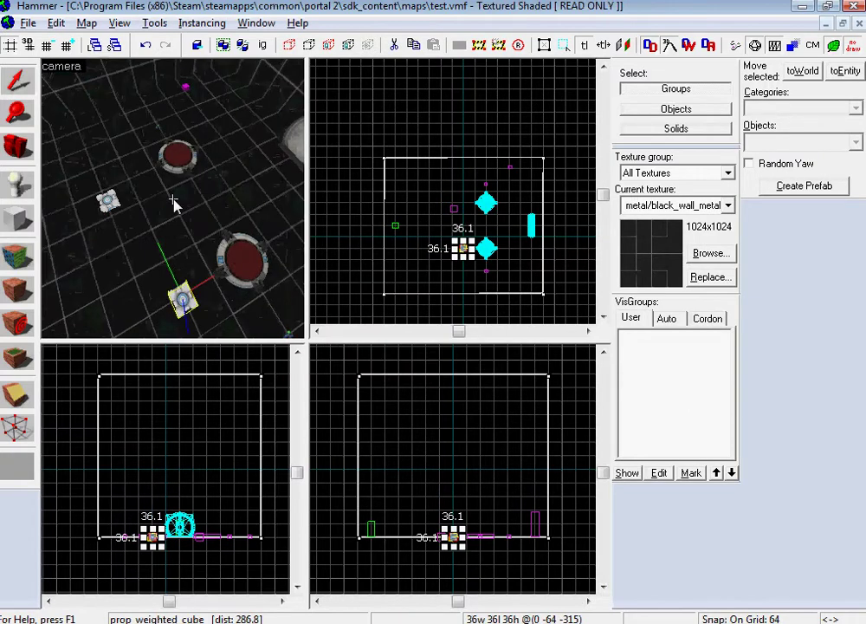
{"action": "key", "text": "w"}
Compile and run the map with Normal BSP, VIS and RAD, and put a weighted cube on each floor button to test the door.
{"action": "key", "text": "F9"}
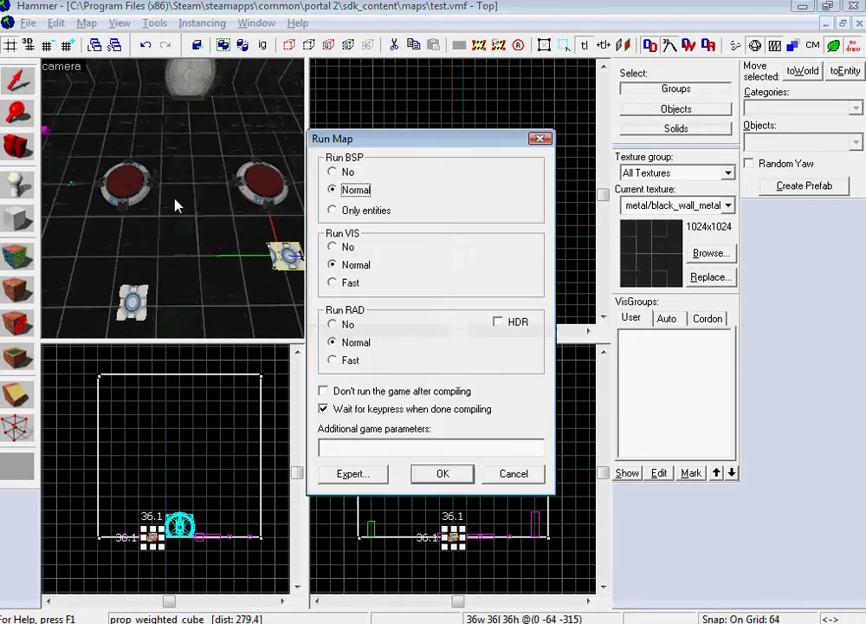
{"action": "key", "text": "Return"}
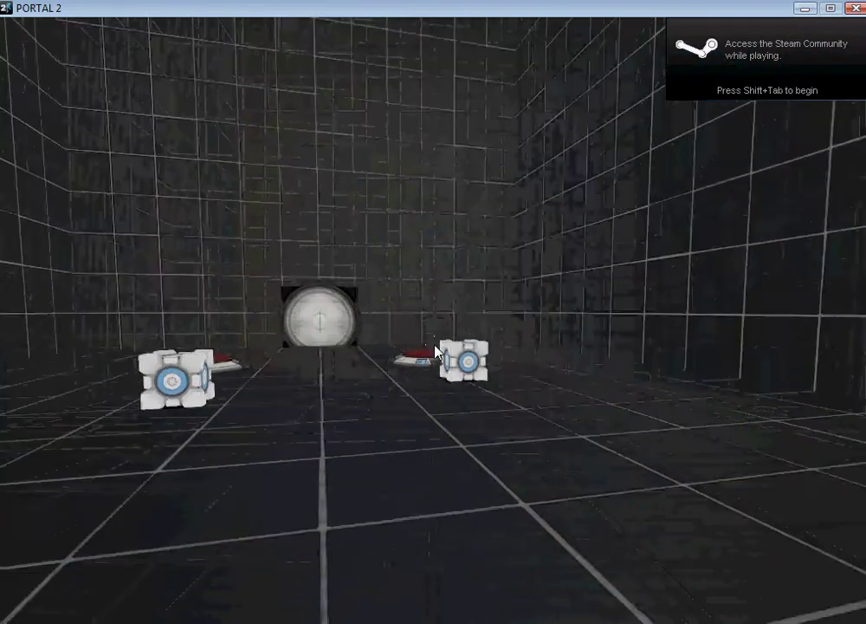
{"action": "key", "text": "w"}
{"action": "key", "text": "w"}
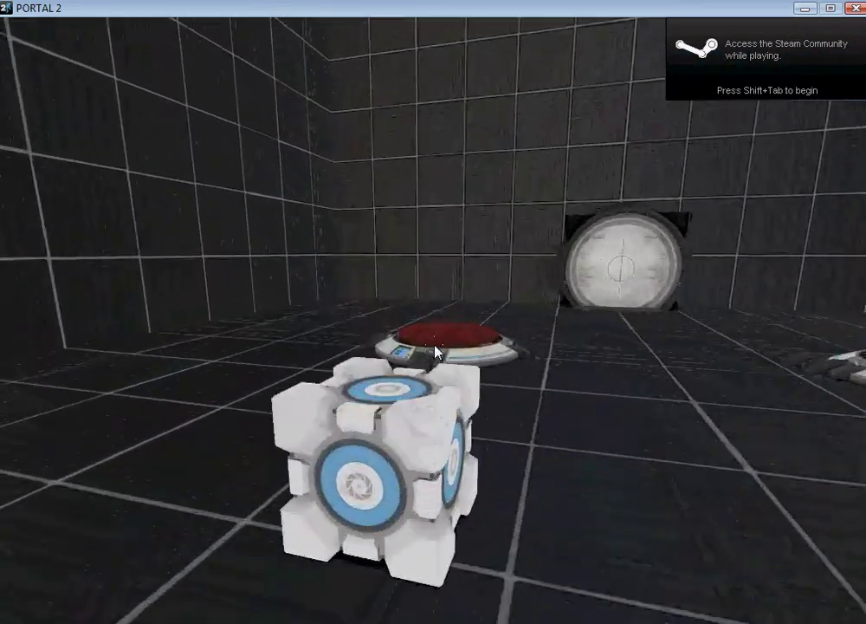
{"action": "key", "text": "e"}
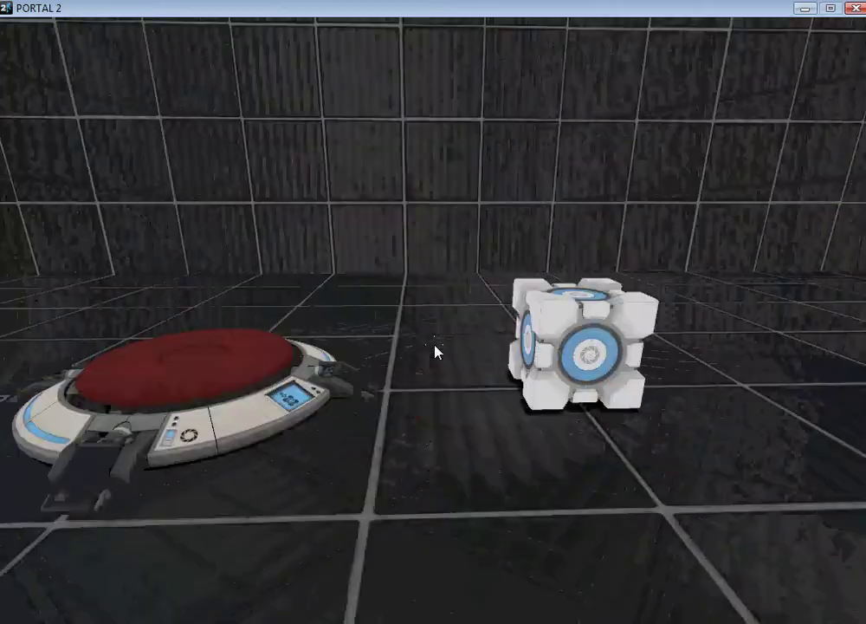
{"action": "key", "text": "w"}
{"action": "key", "text": "e"}
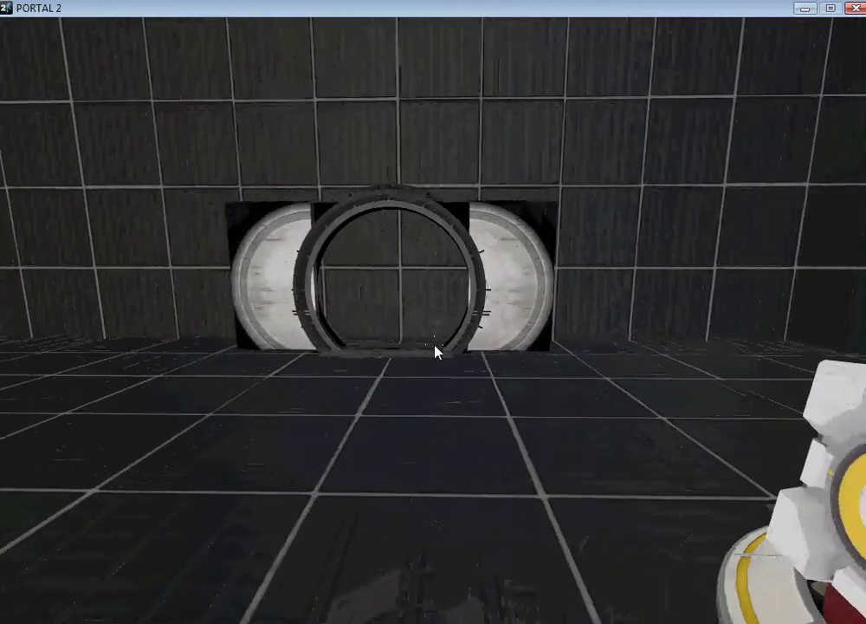
Exit the running map to the main menu, quit Portal 2 and return to Hammer.
{"action": "key", "text": "Escape"}
{"action": "left_click", "coordinate": [243, 485]}
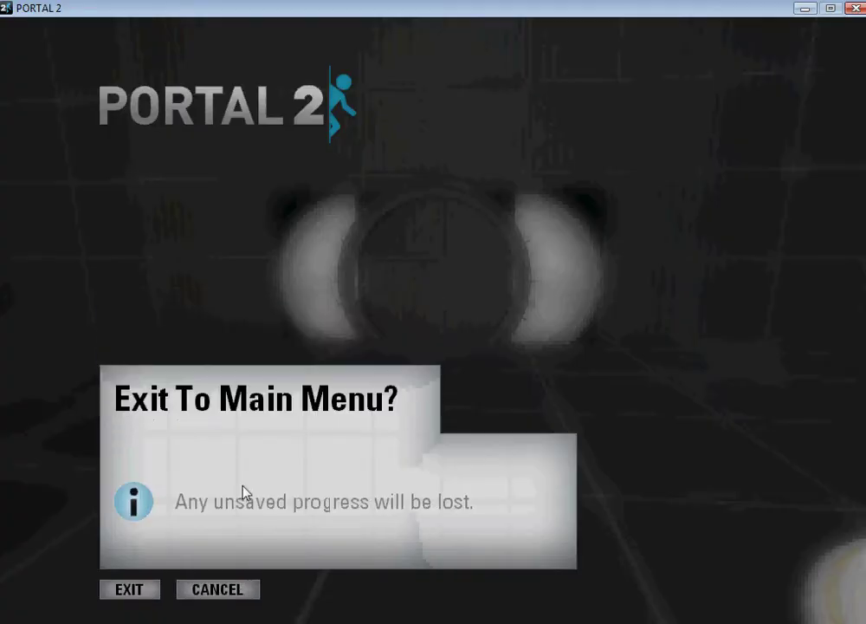
{"action": "left_click", "coordinate": [130, 589]}
{"action": "left_click", "coordinate": [130, 550]}
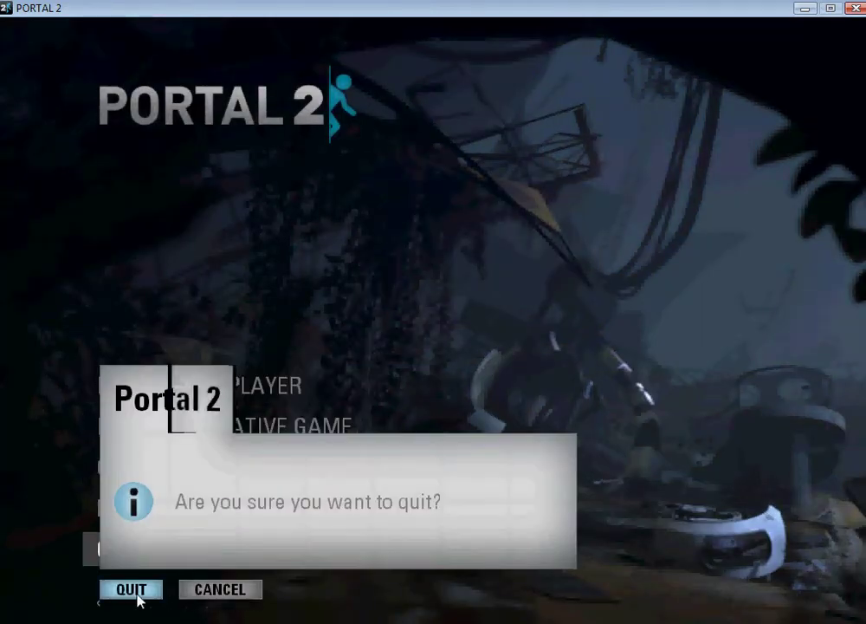
{"action": "left_click", "coordinate": [135, 591]}
{"action": "left_click", "coordinate": [786, 6]}
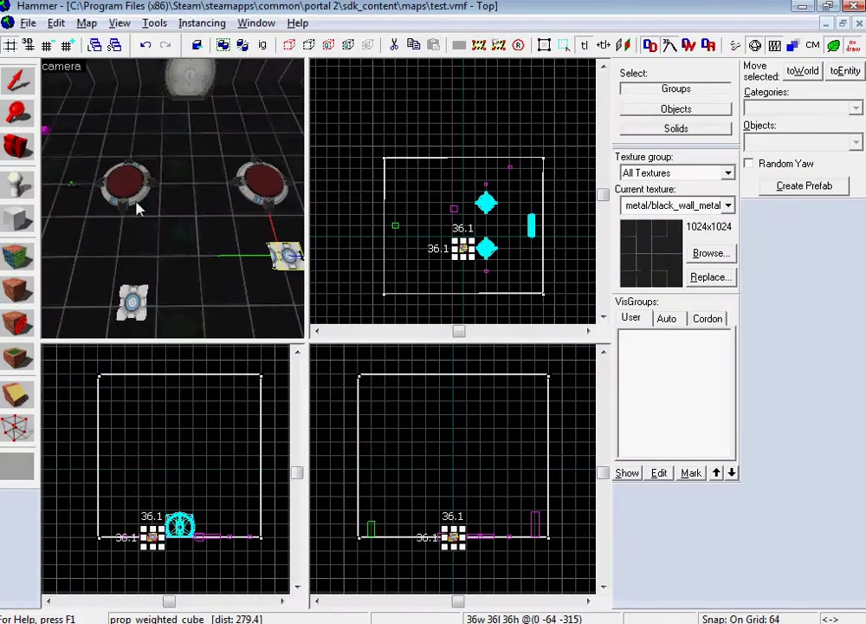
Browse the textures with the filter indic to find the indicator lights.
{"action": "key", "text": "z"}
{"action": "key", "text": "w"}
{"action": "left_click_drag", "start_coordinate": [174, 202], "coordinate": [181, 203]}
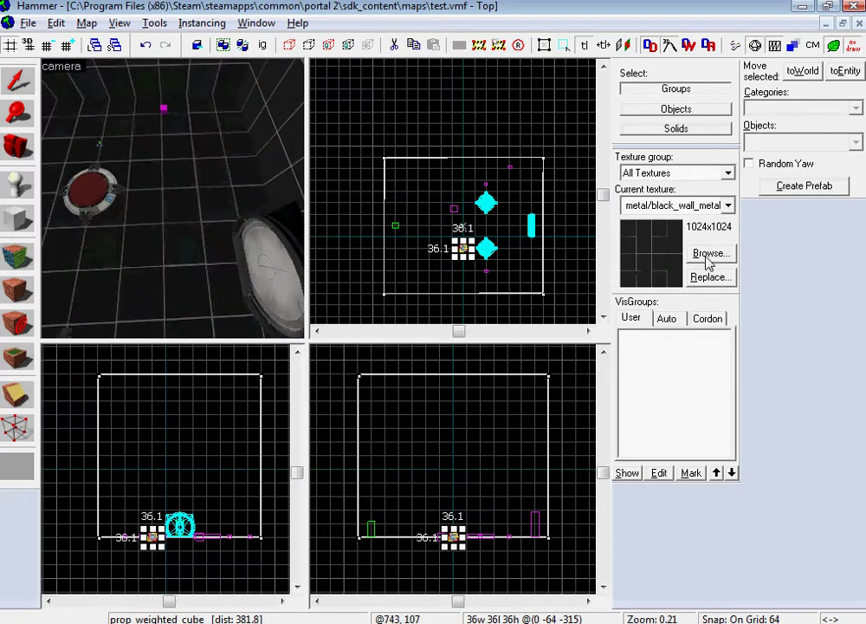
{"action": "left_click", "coordinate": [709, 254]}
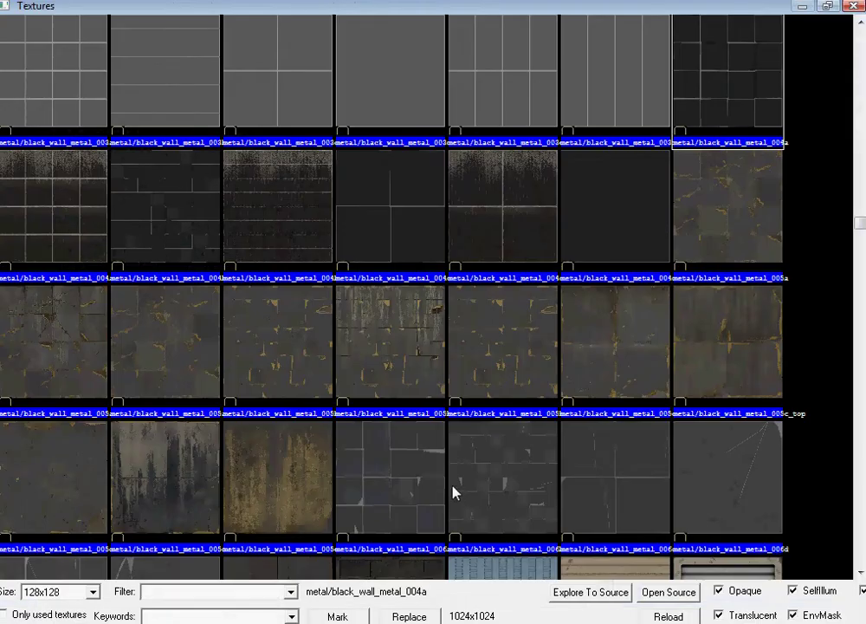
{"action": "type", "text": "indic"}
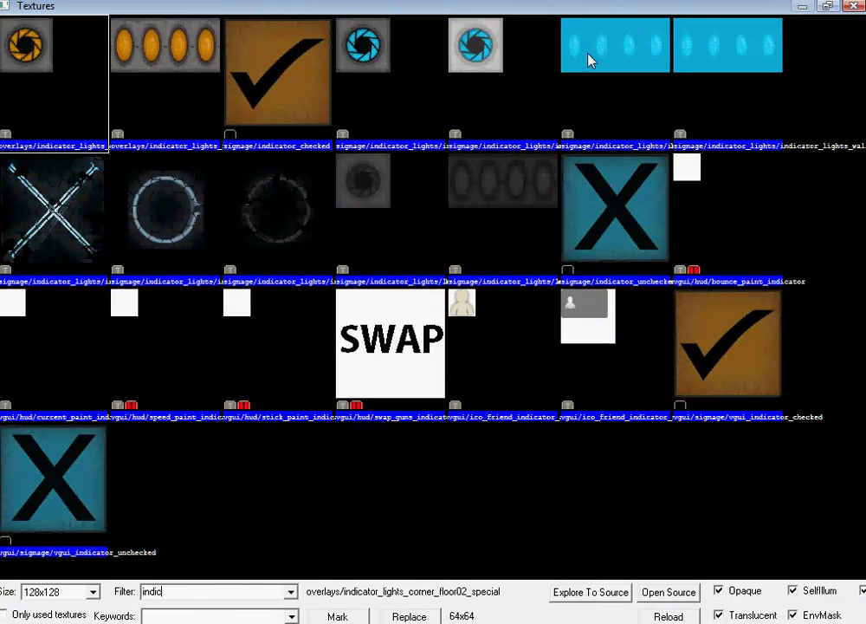
Compare the indicator light textures and choose the blue signage/indicator_lights/indicator_lights_corner_floor as the current texture.
{"action": "left_click", "coordinate": [705, 58]}
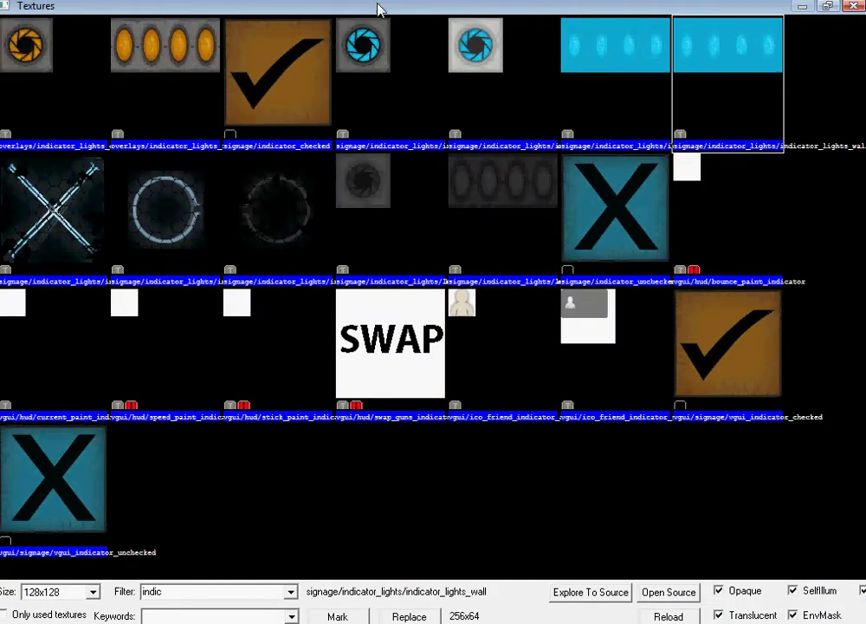
{"action": "left_click", "coordinate": [392, 85]}
{"action": "left_click", "coordinate": [463, 139]}
{"action": "left_click", "coordinate": [466, 166]}
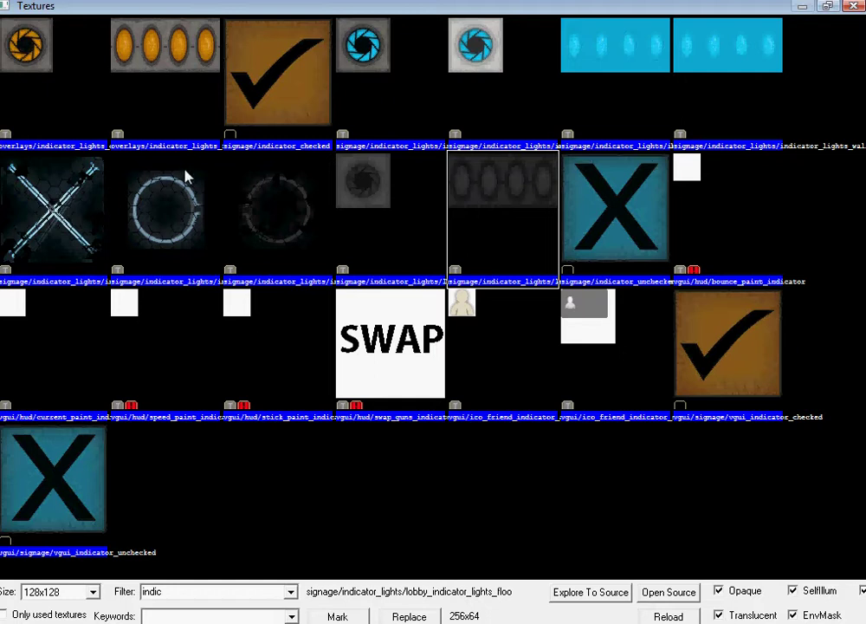
{"action": "left_click", "coordinate": [397, 88]}
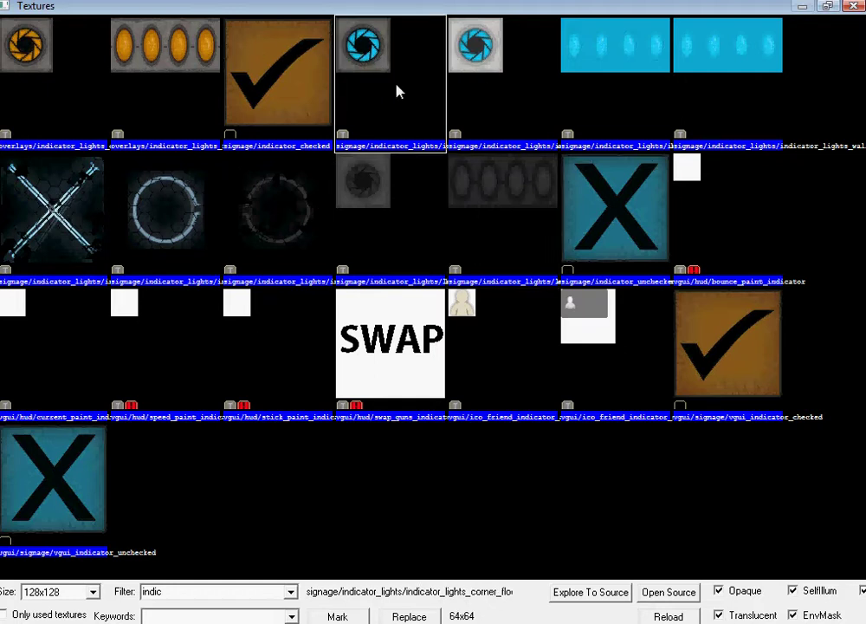
{"action": "left_click", "coordinate": [385, 217]}
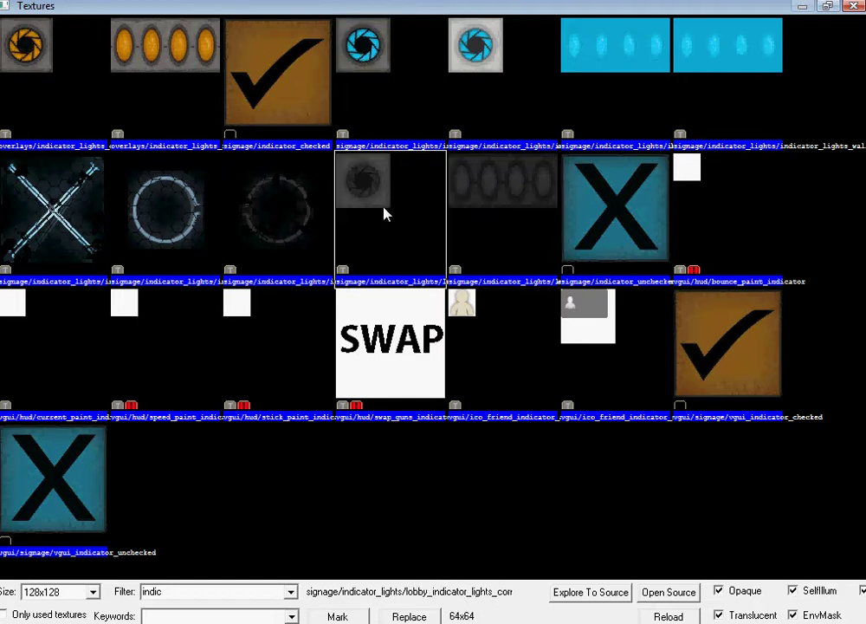
{"action": "left_click", "coordinate": [30, 43]}
{"action": "left_click", "coordinate": [122, 47]}
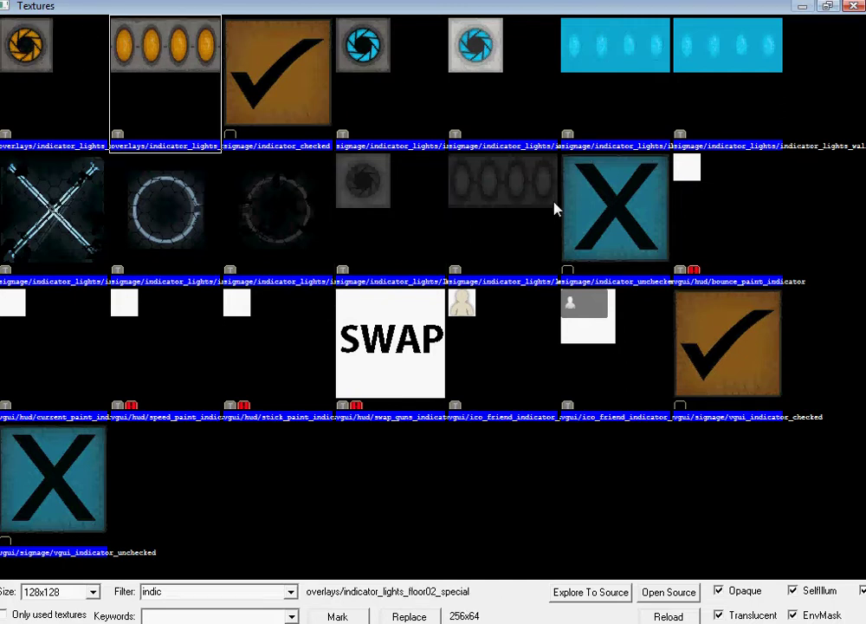
{"action": "double_click", "coordinate": [374, 52]}
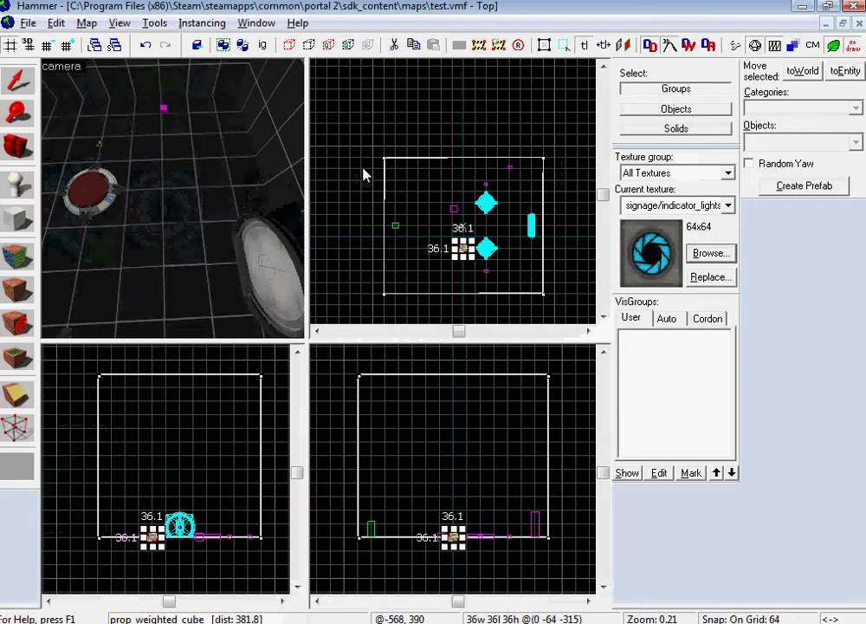
Place an indicator light overlay on the floor just east of button_1 and set its U End to 6.
{"action": "left_click", "coordinate": [143, 192]}
{"action": "left_click", "coordinate": [20, 80]}
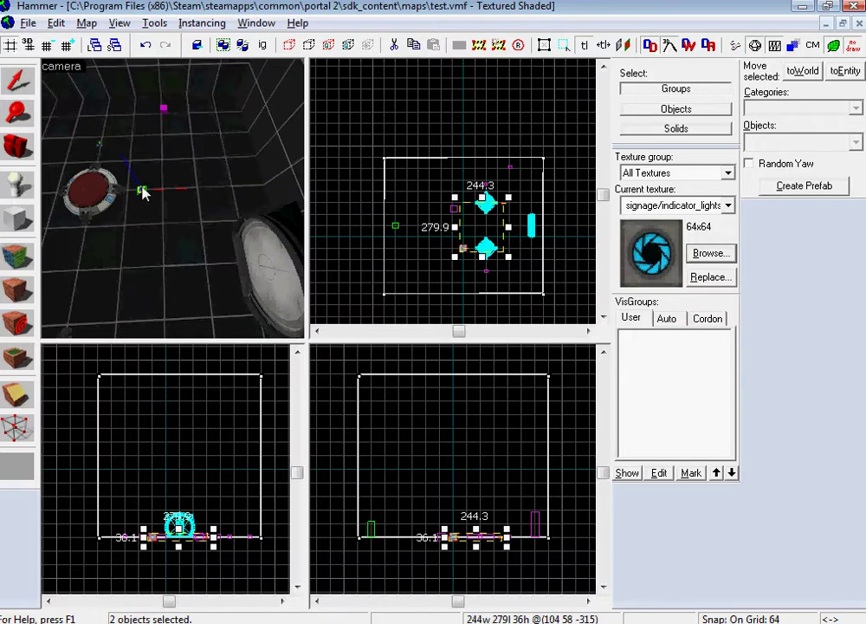
{"action": "double_click", "coordinate": [143, 193]}
{"action": "left_click", "coordinate": [343, 327]}
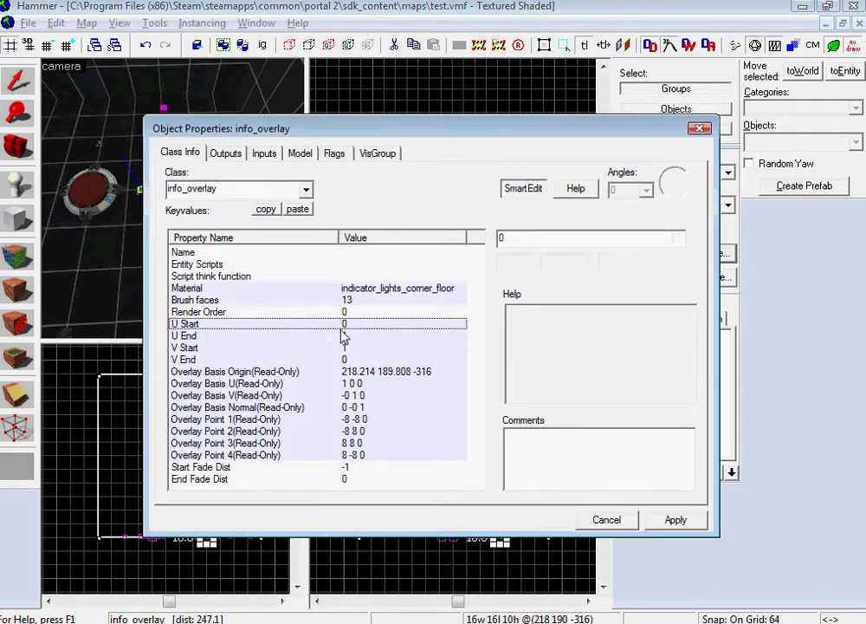
{"action": "left_click", "coordinate": [354, 337]}
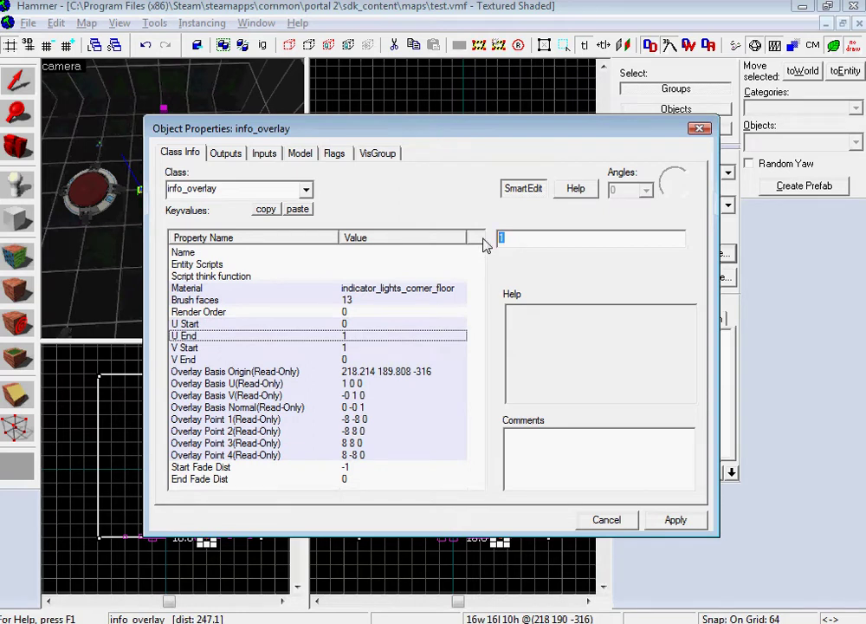
{"action": "left_click", "coordinate": [677, 520]}
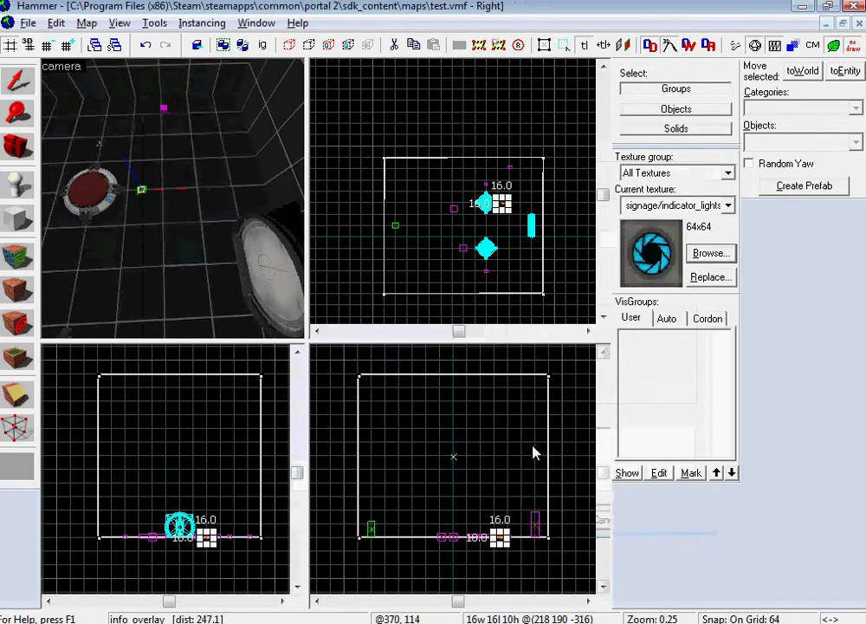
Reduce the grid size to 8 and stretch the overlay to about 150 units long, running east from button_1.
{"action": "scroll", "coordinate": [512, 191], "scroll_direction": "up", "scroll_amount": 6}
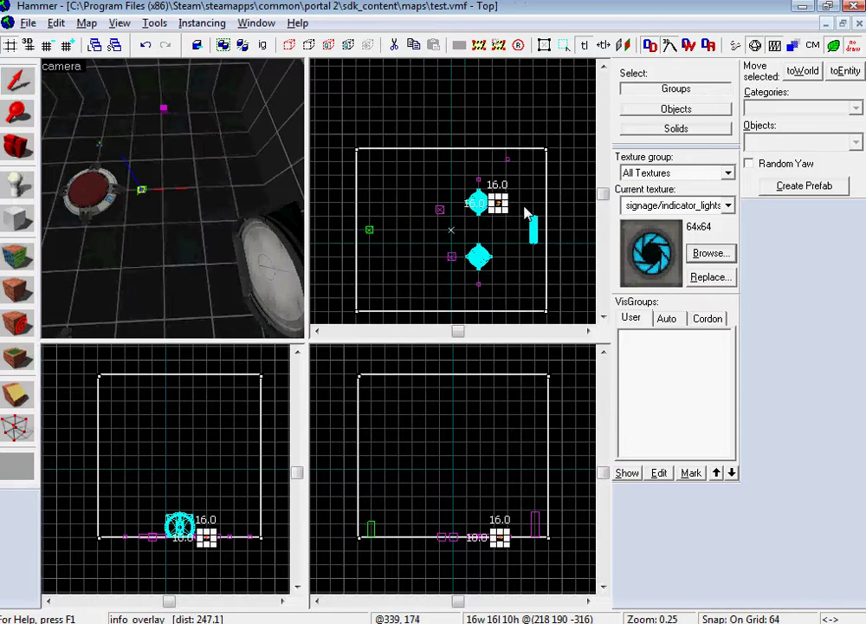
{"action": "left_click", "coordinate": [51, 47]}
{"action": "left_click", "coordinate": [50, 46]}
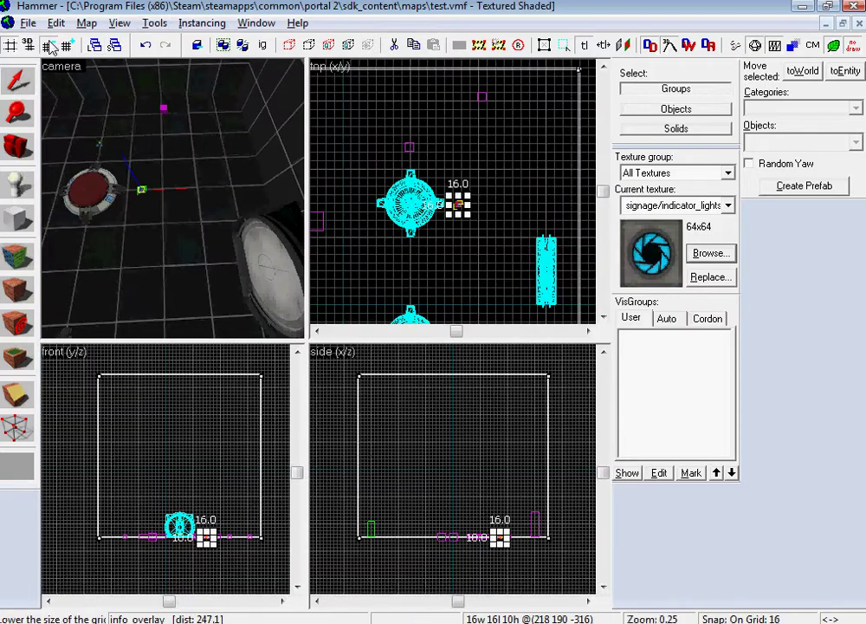
{"action": "left_click", "coordinate": [50, 47]}
{"action": "left_click_drag", "start_coordinate": [475, 211], "coordinate": [540, 209]}
{"action": "left_click_drag", "start_coordinate": [487, 209], "coordinate": [475, 211]}
{"action": "key", "text": "z"}
{"action": "key", "text": "w"}
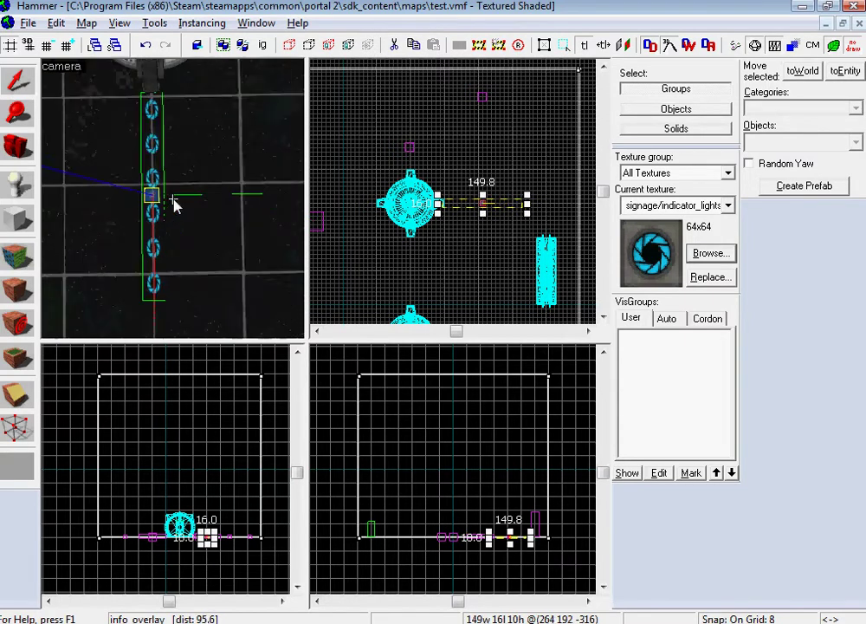
Set the U End of the stretched light overlay to 8 and apply it.
{"action": "key", "text": "a"}
{"action": "double_click", "coordinate": [186, 207]}
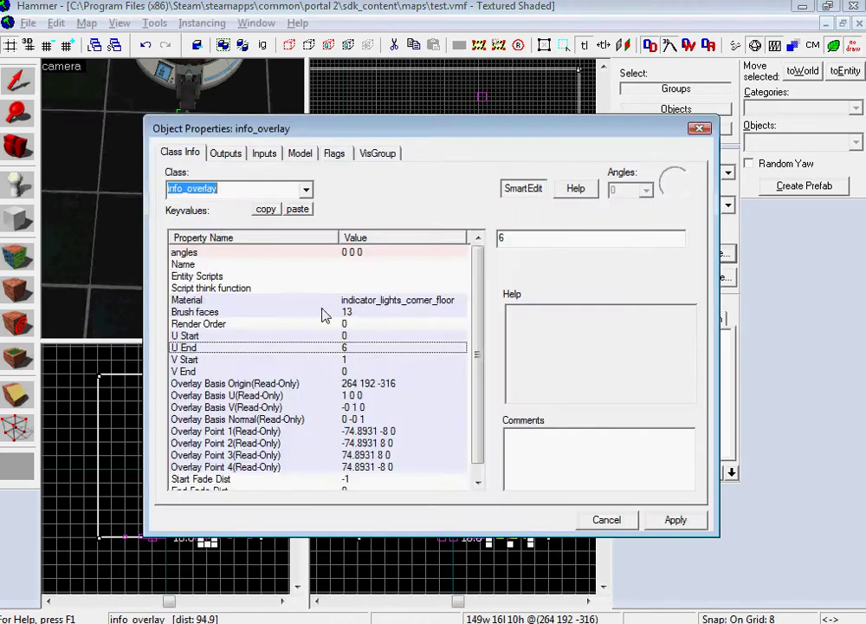
{"action": "left_click", "coordinate": [542, 242]}
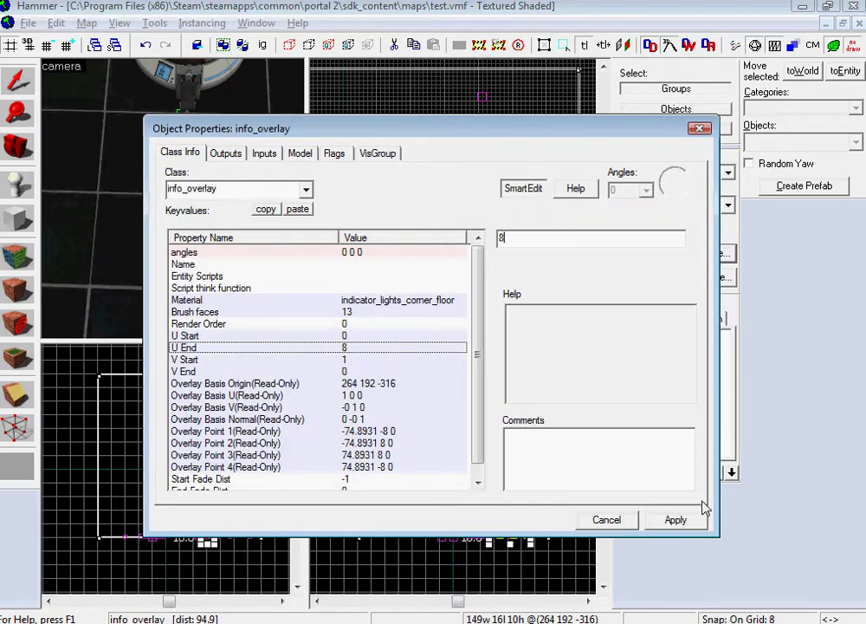
{"action": "type", "text": "8"}
{"action": "left_click", "coordinate": [676, 519]}
{"action": "left_click", "coordinate": [606, 519]}
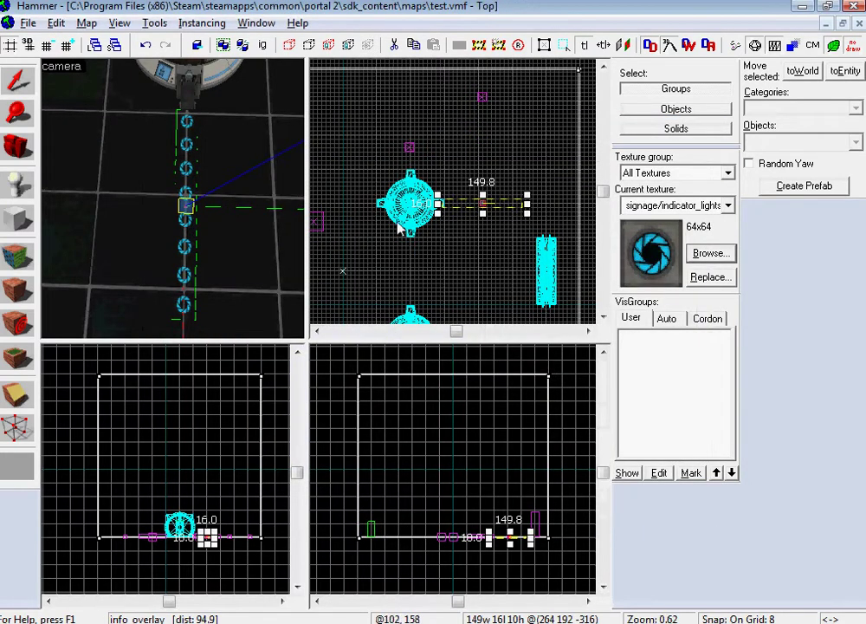
Name the indicator light overlay lights_1 and apply it.
{"action": "key", "text": "z"}
{"action": "key", "text": "a"}
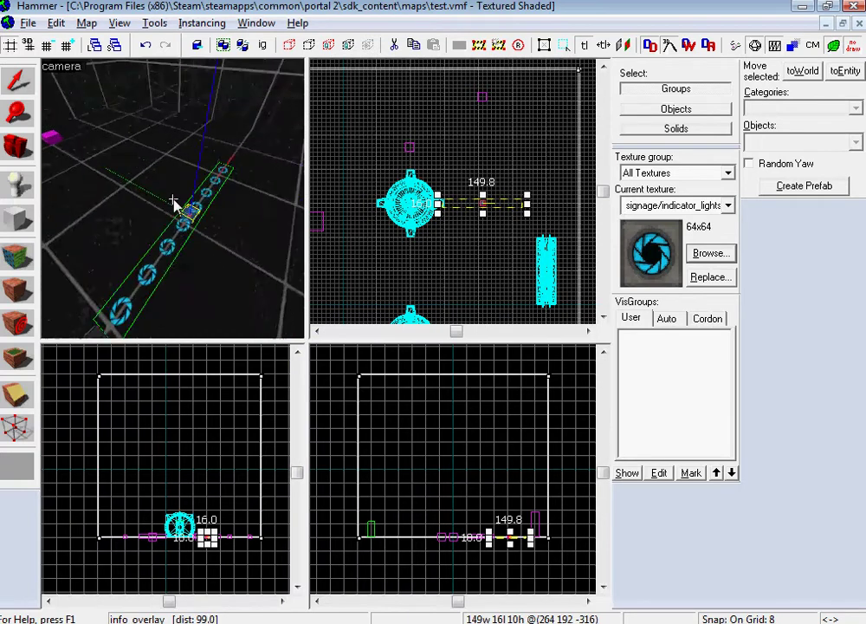
{"action": "key", "text": "w"}
{"action": "key", "text": "s"}
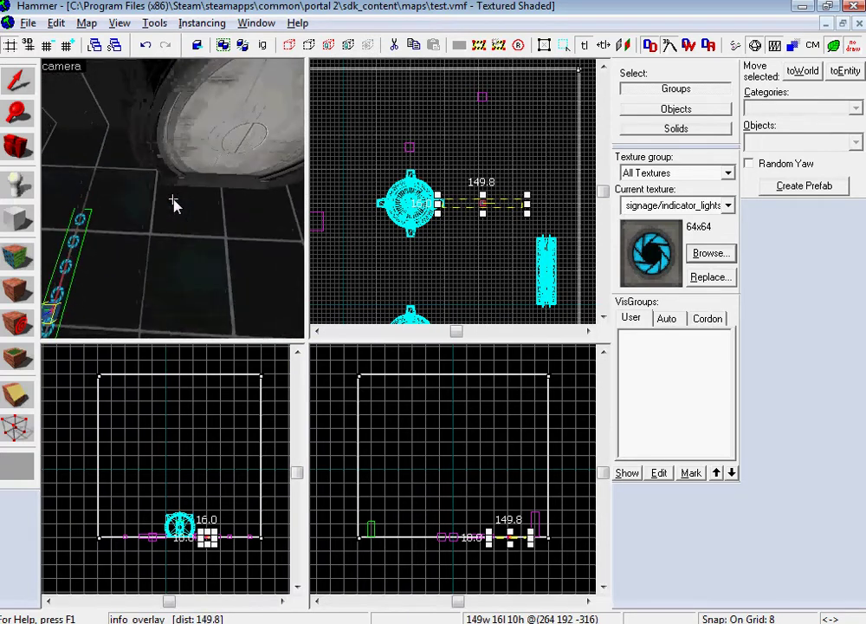
{"action": "key", "text": "a"}
{"action": "key", "text": "z"}
{"action": "double_click", "coordinate": [145, 295]}
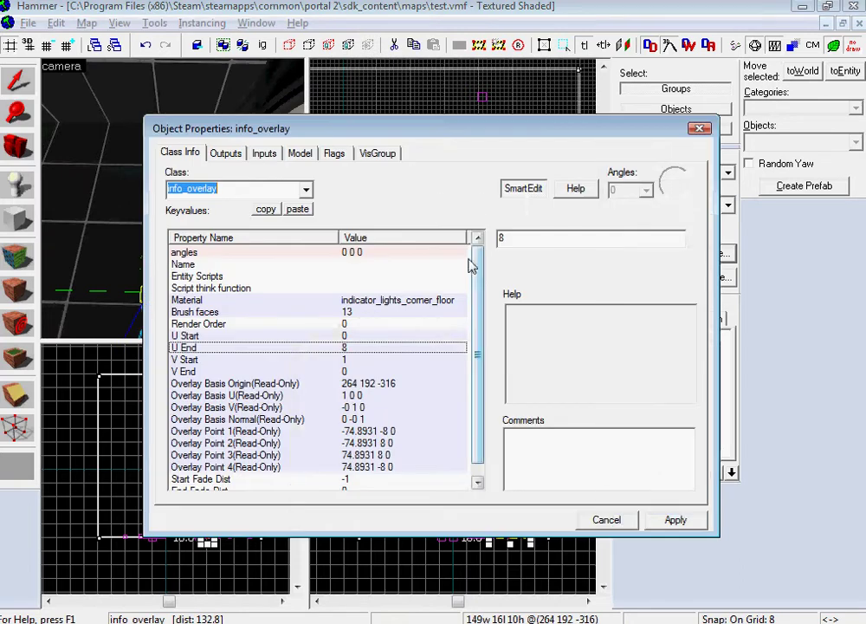
{"action": "left_click", "coordinate": [369, 264]}
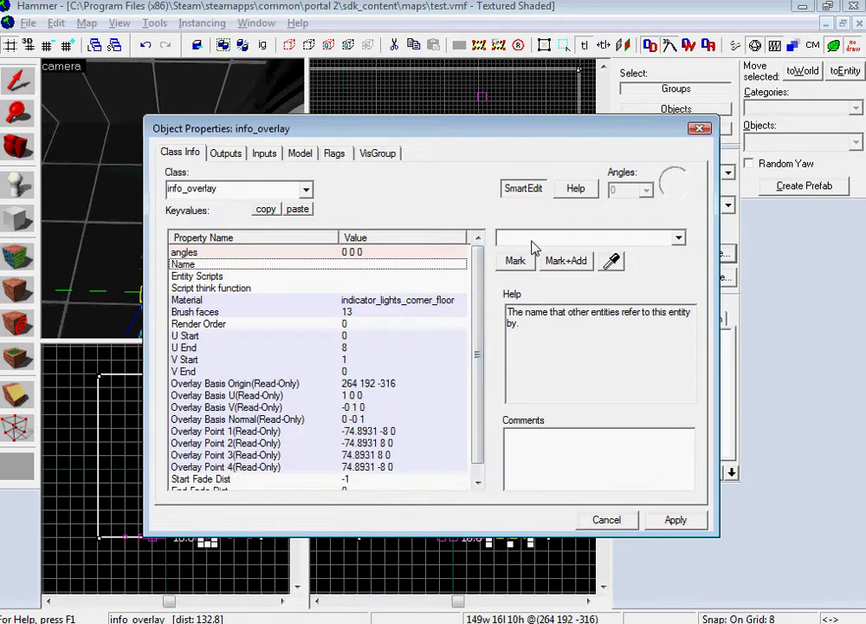
{"action": "type", "text": "lightas"}
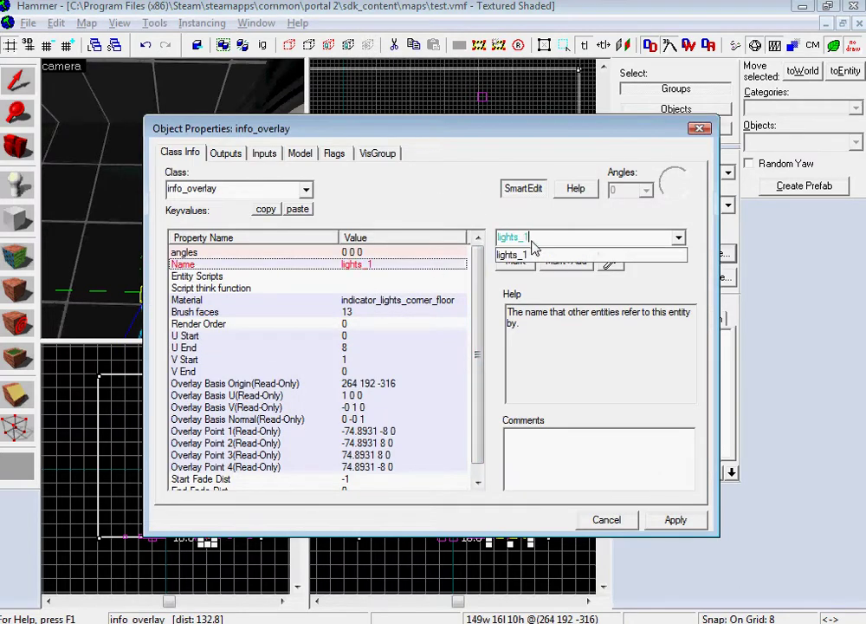
{"action": "left_click", "coordinate": [677, 522]}
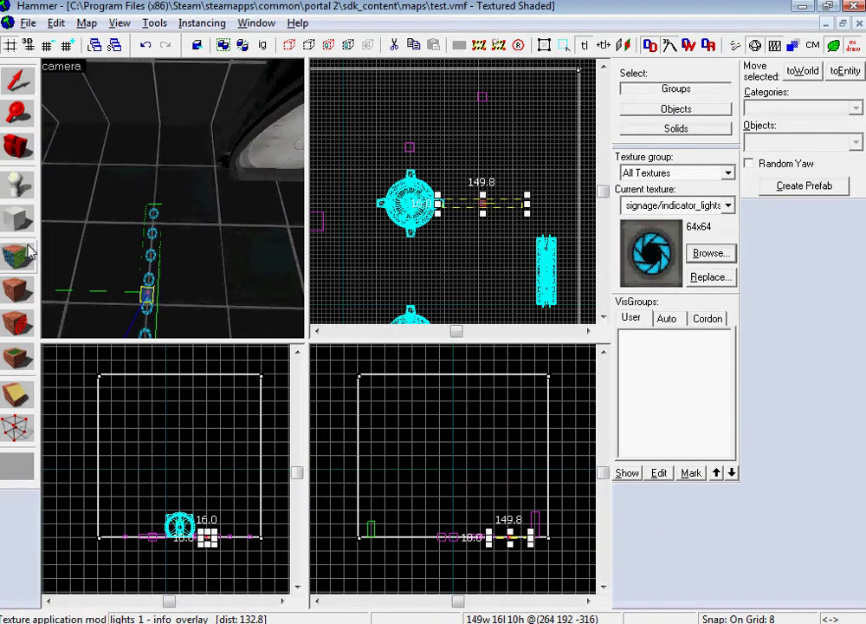
Stretch the room's wall group eastward to a length of 1024 units and move the test chamber door east toward the relocated wall.
{"action": "key", "text": "s"}
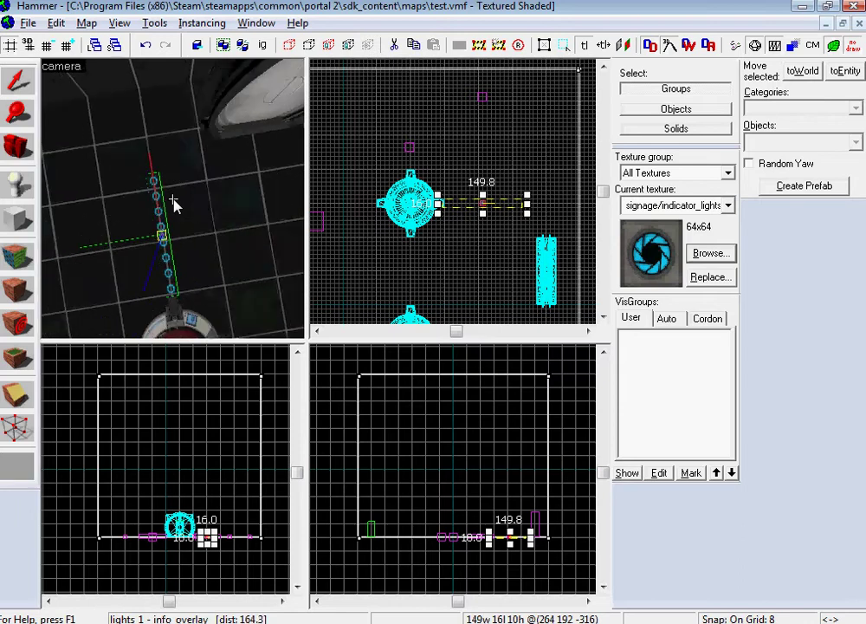
{"action": "key", "text": "z"}
{"action": "left_click", "coordinate": [107, 110]}
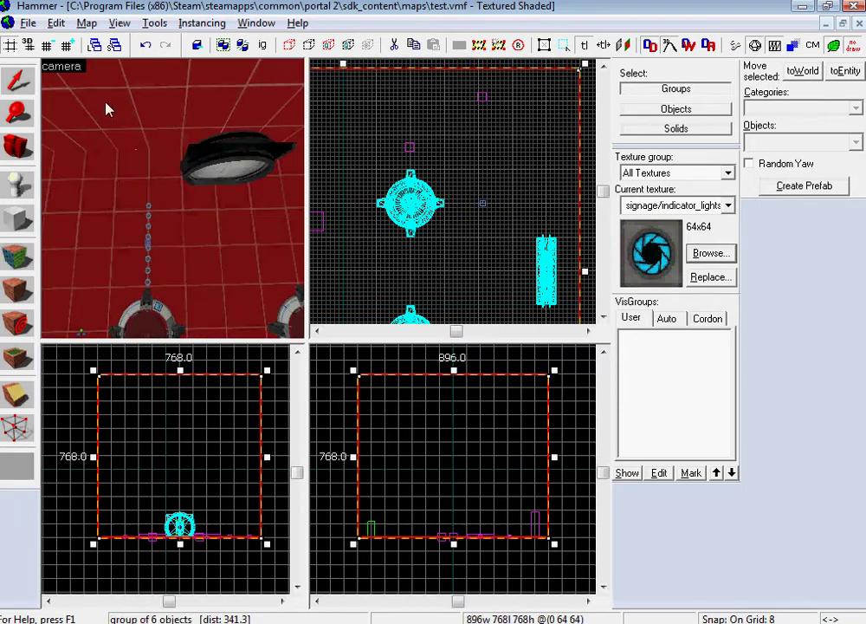
{"action": "scroll", "coordinate": [447, 91], "scroll_direction": "down", "scroll_amount": 4}
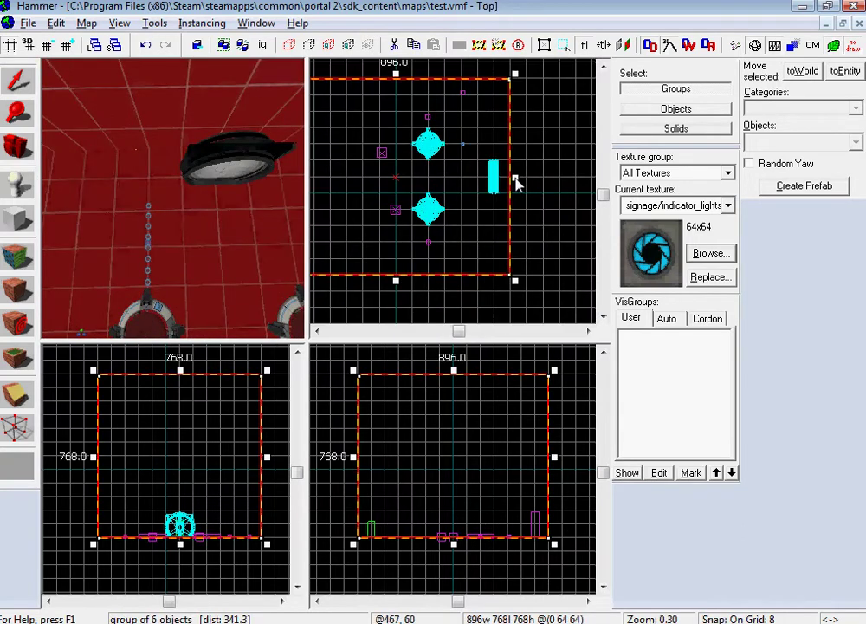
{"action": "left_click_drag", "start_coordinate": [516, 182], "coordinate": [551, 187]}
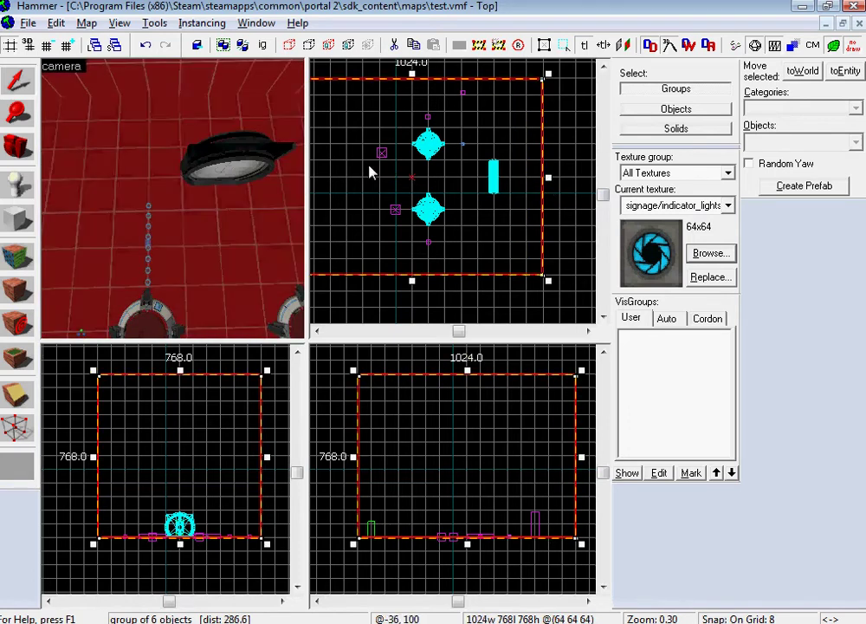
{"action": "left_click", "coordinate": [236, 168]}
{"action": "left_click_drag", "start_coordinate": [498, 182], "coordinate": [522, 182]}
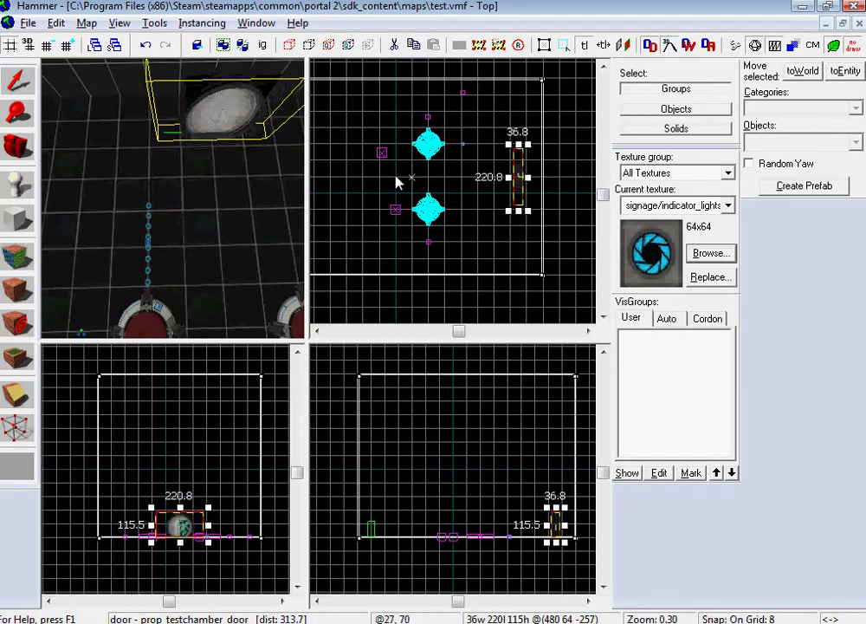
Place a second indicator light overlay on the floor between the end of the first light strip and the door.
{"action": "key", "text": "z"}
{"action": "key", "text": "w"}
{"action": "key", "text": "s"}
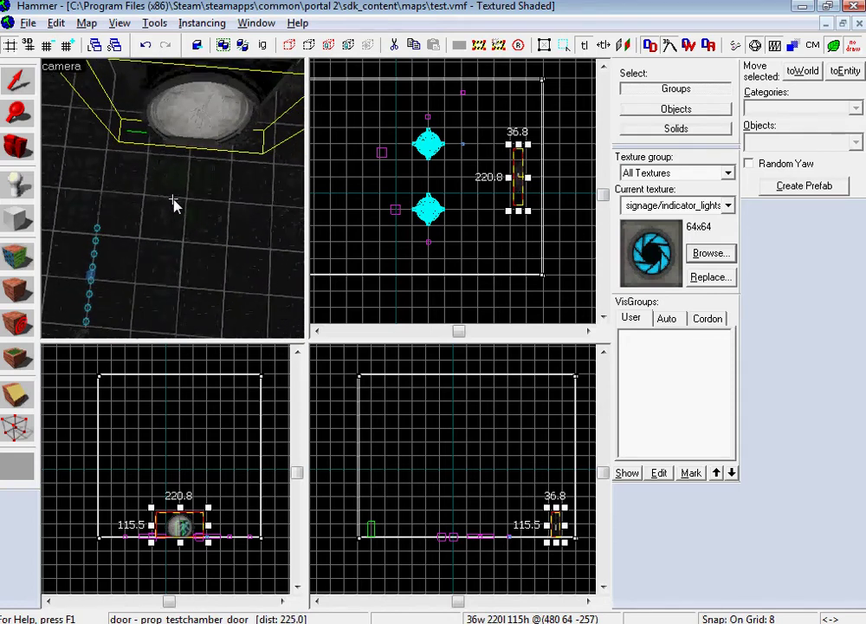
{"action": "key", "text": "z"}
{"action": "left_click", "coordinate": [16, 357]}
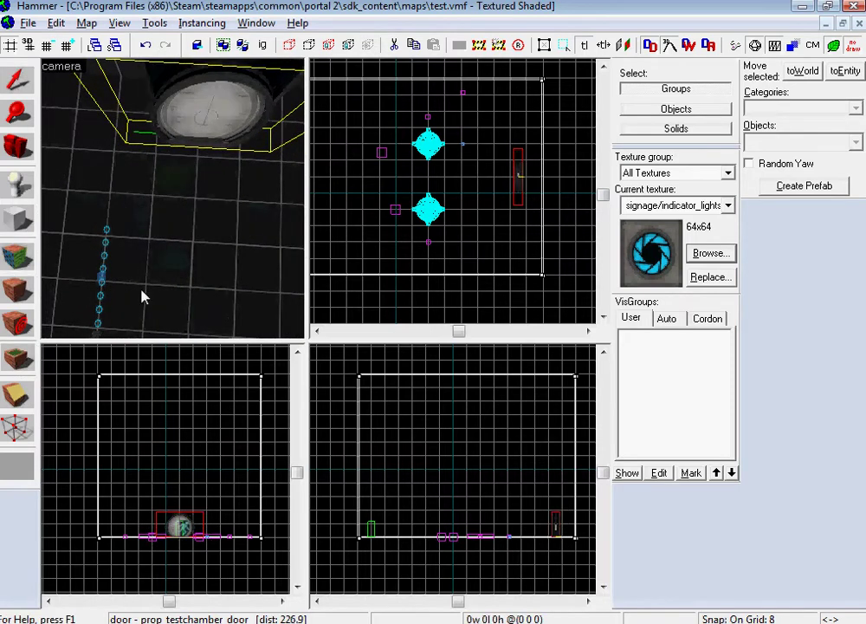
{"action": "left_click", "coordinate": [143, 208]}
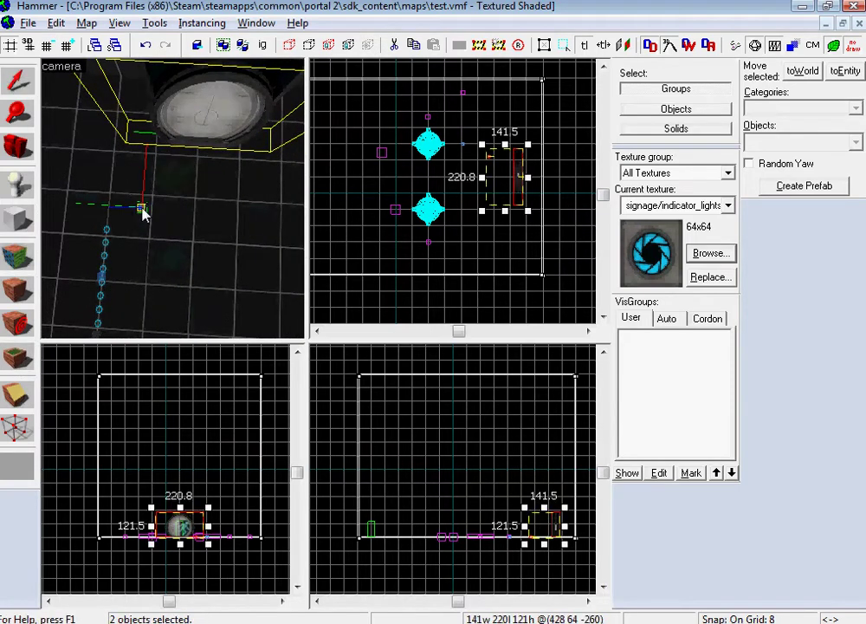
Set the new overlay's U End to 6 and stretch it to about 83 units long.
{"action": "key", "text": "alt+Return"}
{"action": "left_click", "coordinate": [345, 335]}
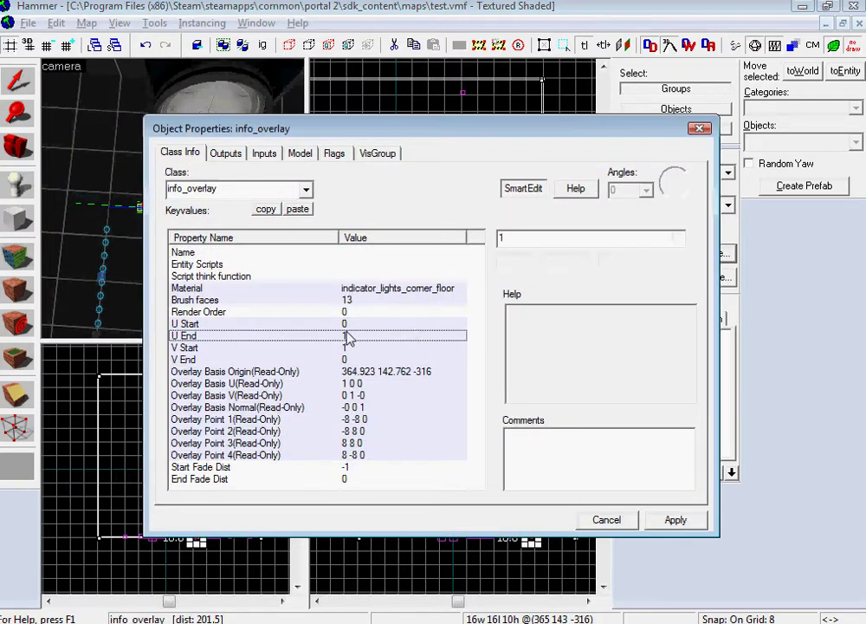
{"action": "type", "text": "6"}
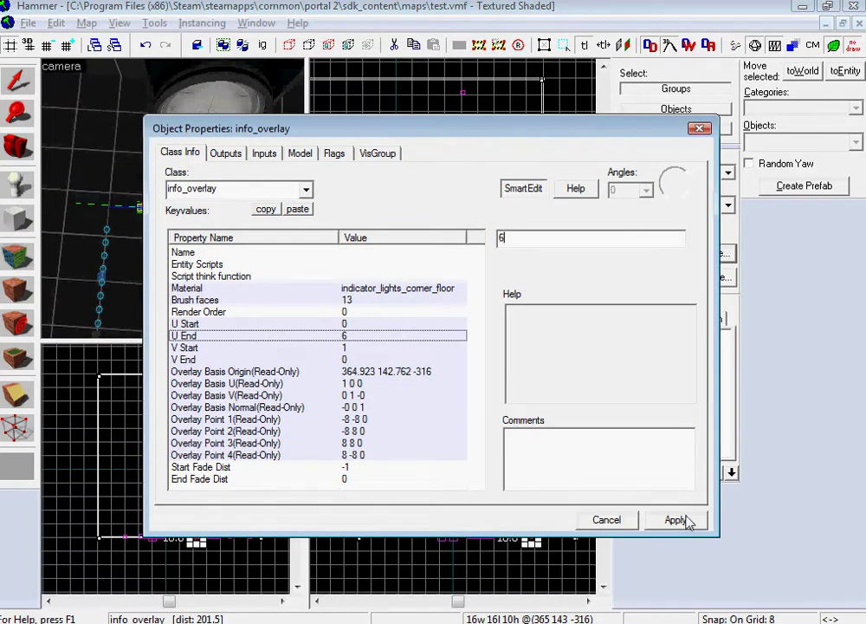
{"action": "left_click", "coordinate": [678, 519]}
{"action": "left_click", "coordinate": [610, 519]}
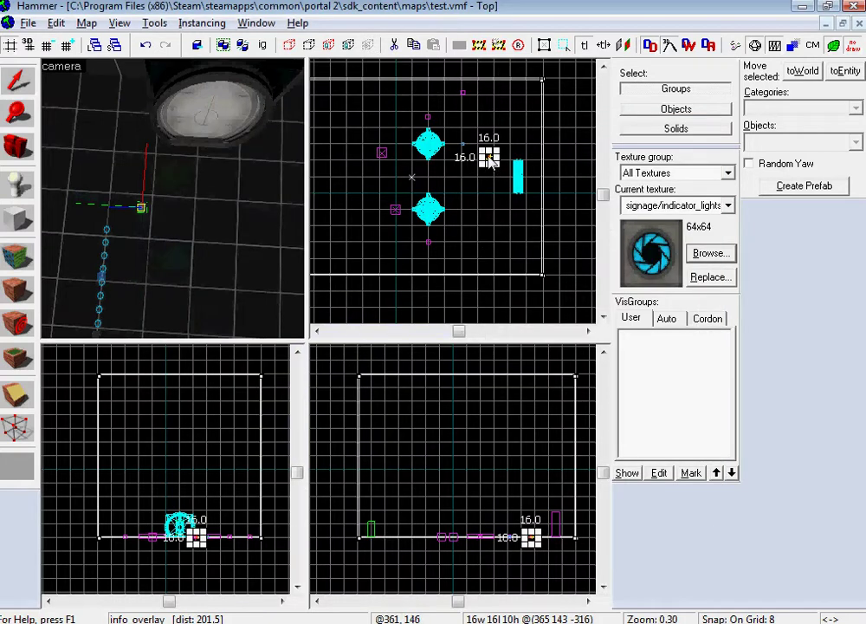
{"action": "mouse_move", "coordinate": [497, 157]}
{"action": "left_mouse_down"}
{"action": "mouse_move", "coordinate": [518, 160]}
{"action": "mouse_move", "coordinate": [511, 183]}
{"action": "mouse_move", "coordinate": [511, 156]}
{"action": "left_mouse_up"}
{"action": "scroll", "coordinate": [511, 138], "scroll_direction": "up", "scroll_amount": 7}
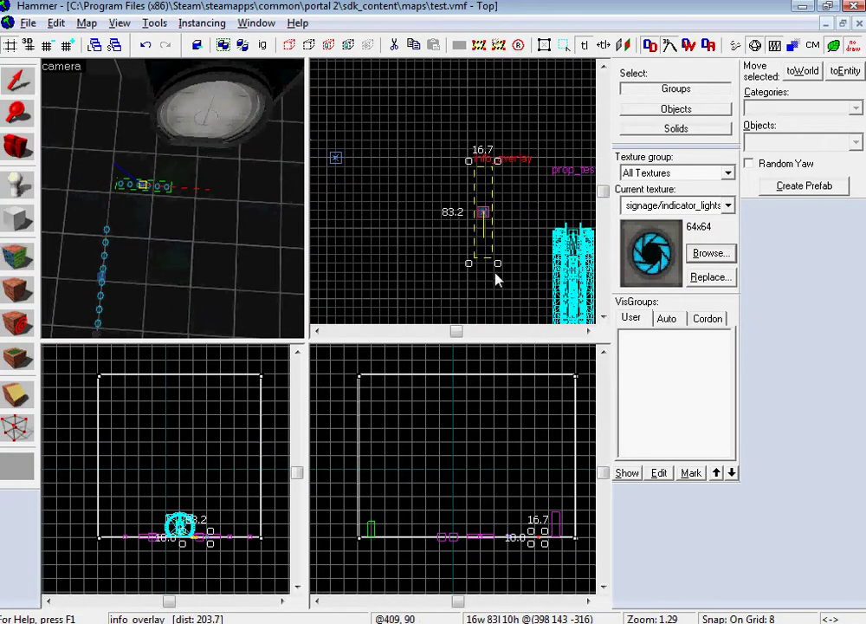
Try to rotate the new light overlay by hand so that it runs exactly north-south.
{"action": "left_click_drag", "start_coordinate": [499, 266], "coordinate": [498, 266]}
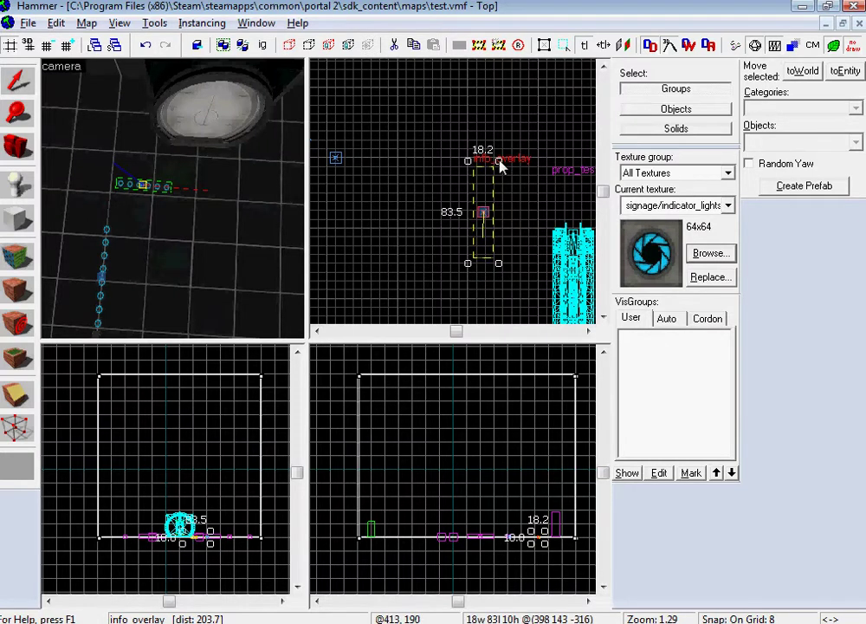
{"action": "left_click_drag", "start_coordinate": [497, 160], "coordinate": [499, 160]}
{"action": "left_click_drag", "start_coordinate": [498, 161], "coordinate": [498, 162]}
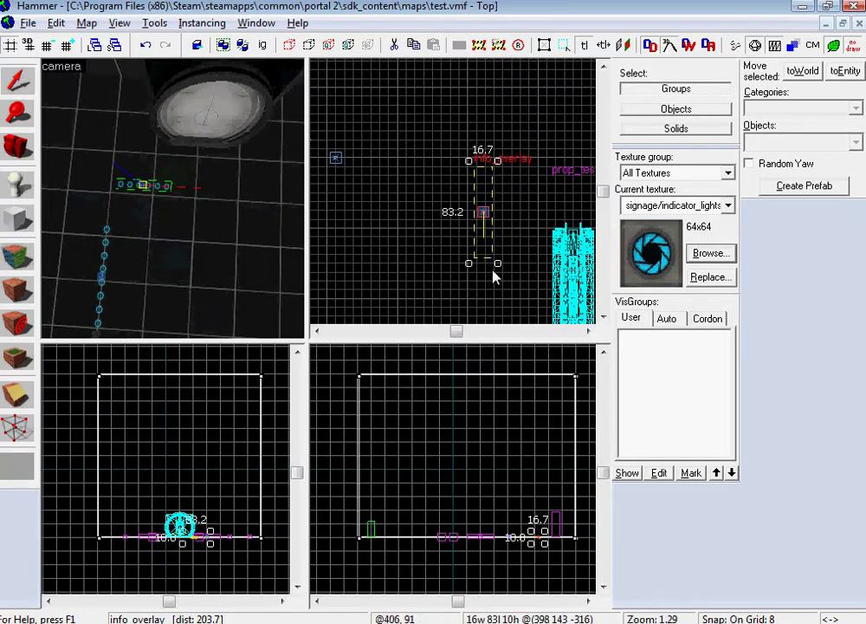
{"action": "left_click_drag", "start_coordinate": [498, 265], "coordinate": [490, 241]}
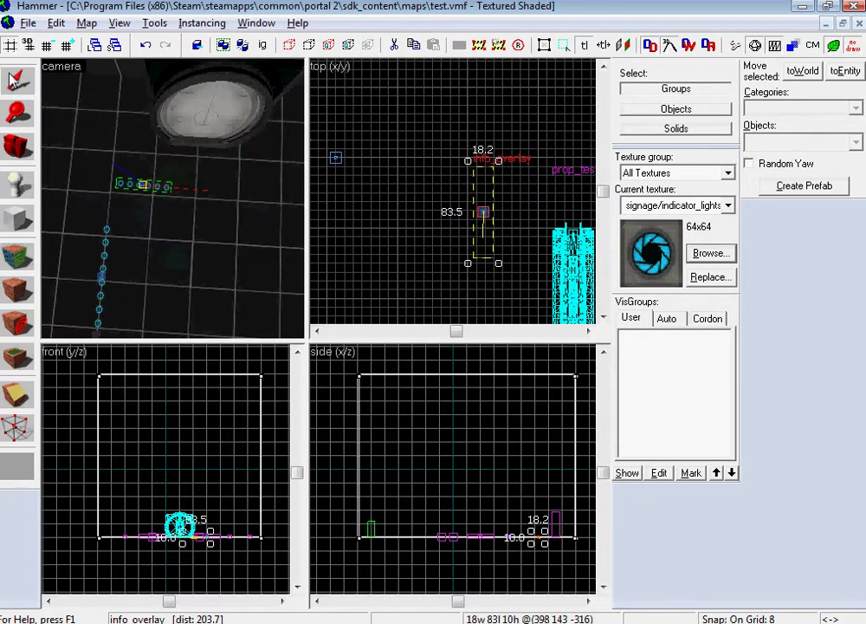
Undo the manual rotations of the new light overlay.
{"action": "key", "text": "ctrl+z"}
{"action": "key", "text": "ctrl+z"}
{"action": "key", "text": "ctrl+z"}
{"action": "key", "text": "ctrl+z"}
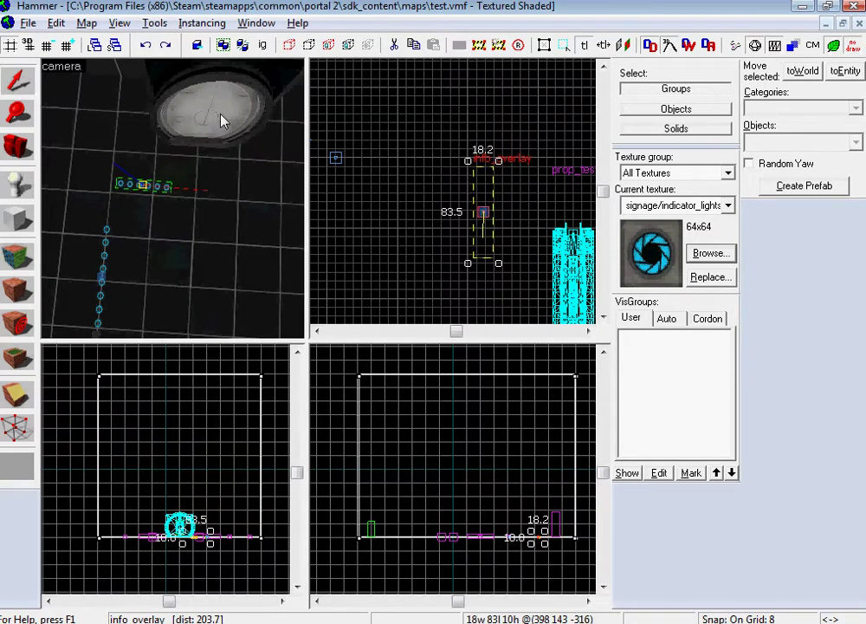
Rotate the new light overlay 90 degrees about the Z axis with Transform.
{"action": "left_click", "coordinate": [154, 23]}
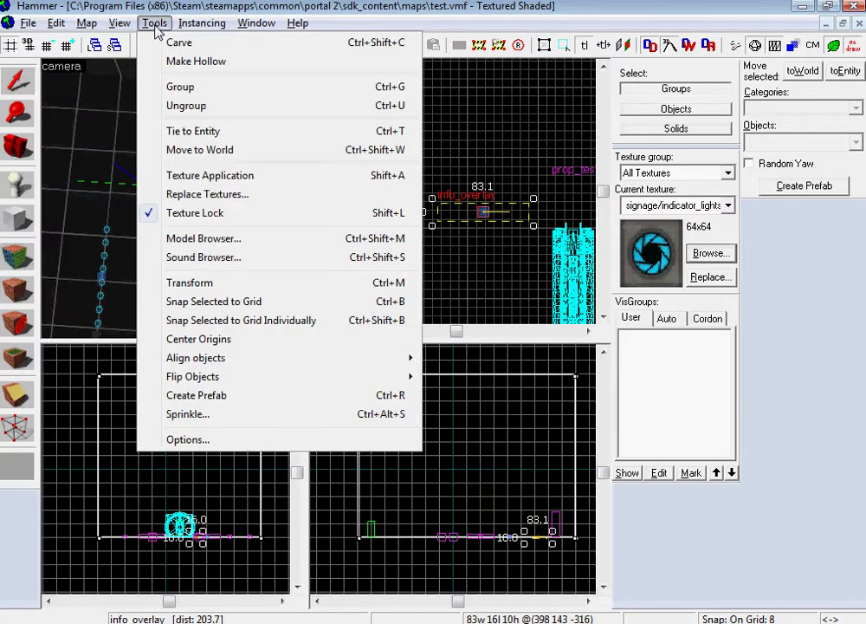
{"action": "left_click", "coordinate": [173, 281]}
{"action": "double_click", "coordinate": [447, 339]}
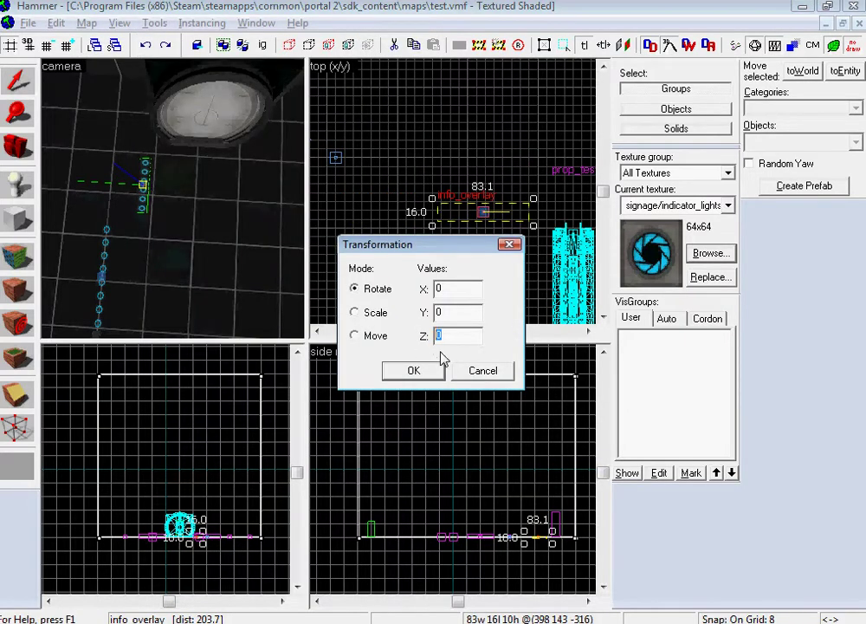
{"action": "left_click", "coordinate": [414, 370]}
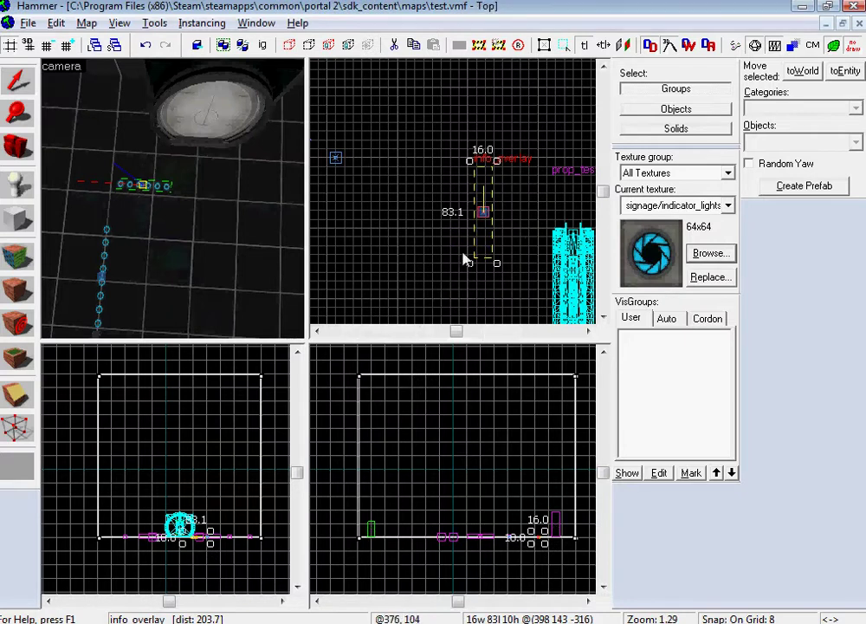
Move the rotated overlay to the east end of the first light strip and stretch it north to about 113.5 units so they meet.
{"action": "left_click_drag", "start_coordinate": [485, 221], "coordinate": [429, 232]}
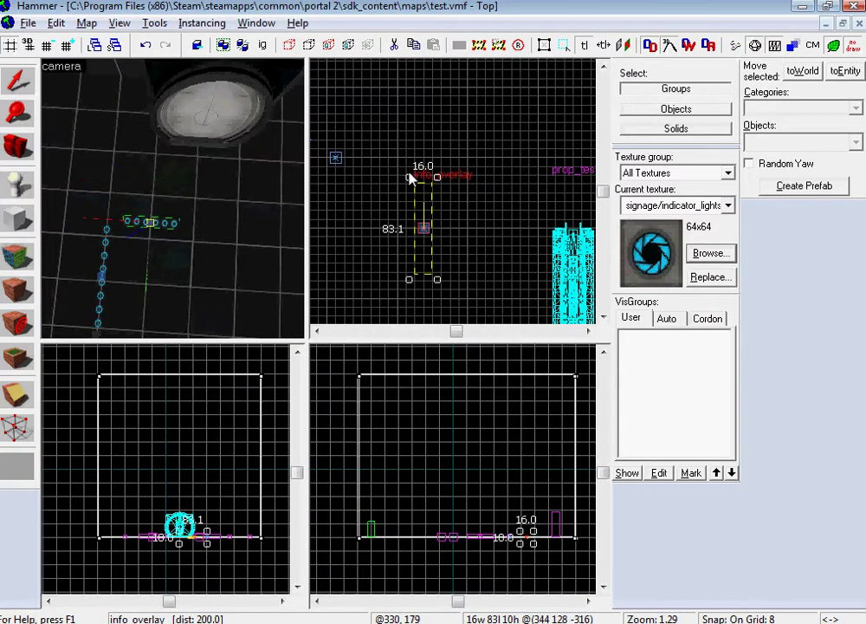
{"action": "left_click", "coordinate": [418, 236]}
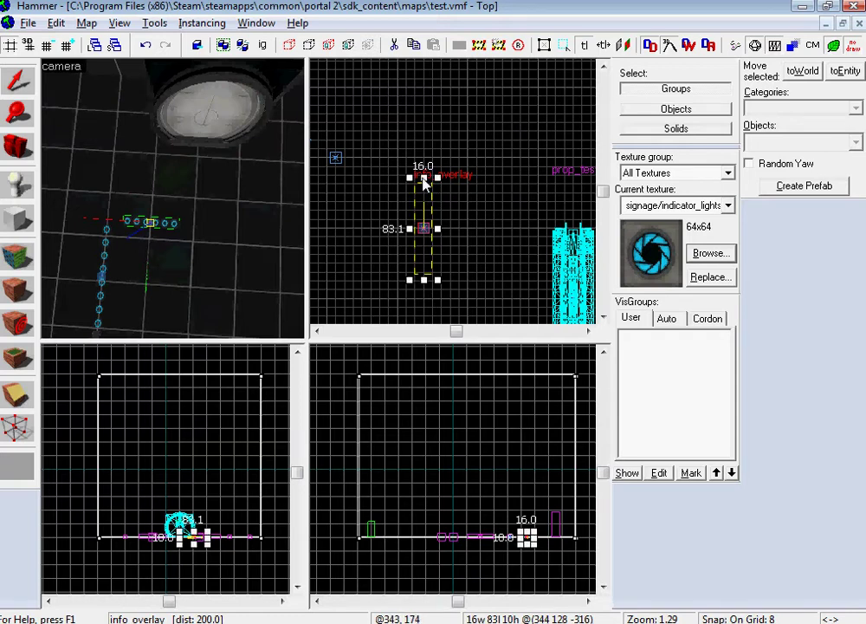
{"action": "left_click_drag", "start_coordinate": [423, 180], "coordinate": [425, 151]}
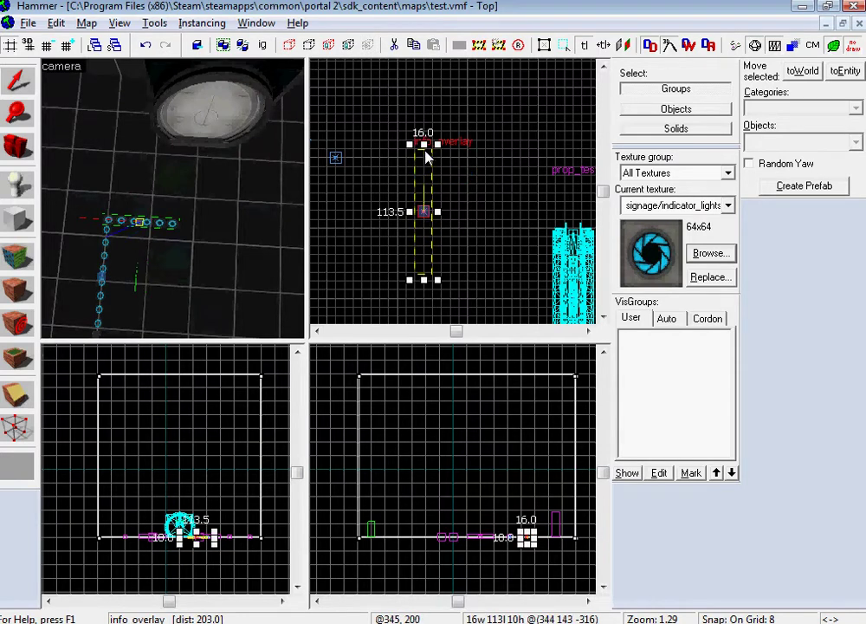
Name the rotated light overlay lights_1 and apply it.
{"action": "key", "text": "z"}
{"action": "key", "text": "d"}
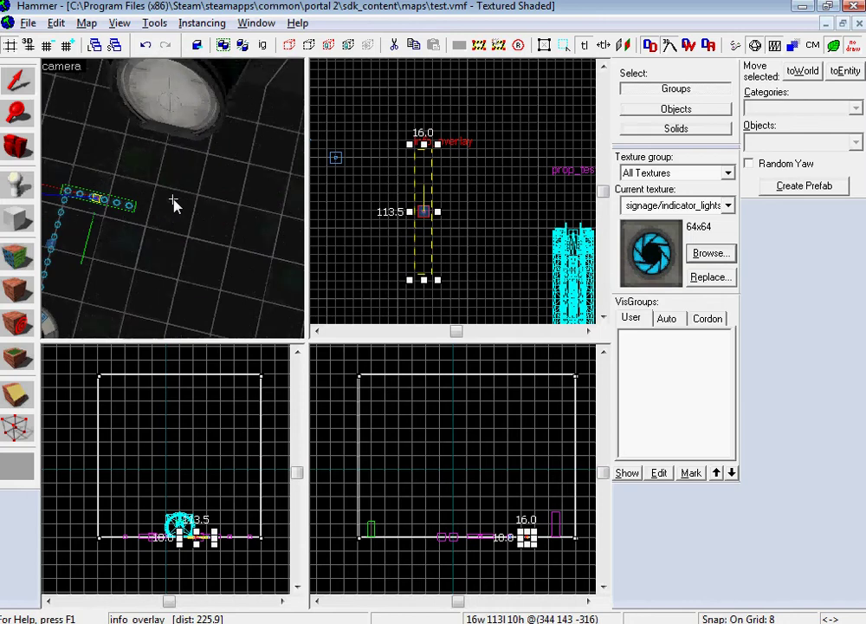
{"action": "key", "text": "a"}
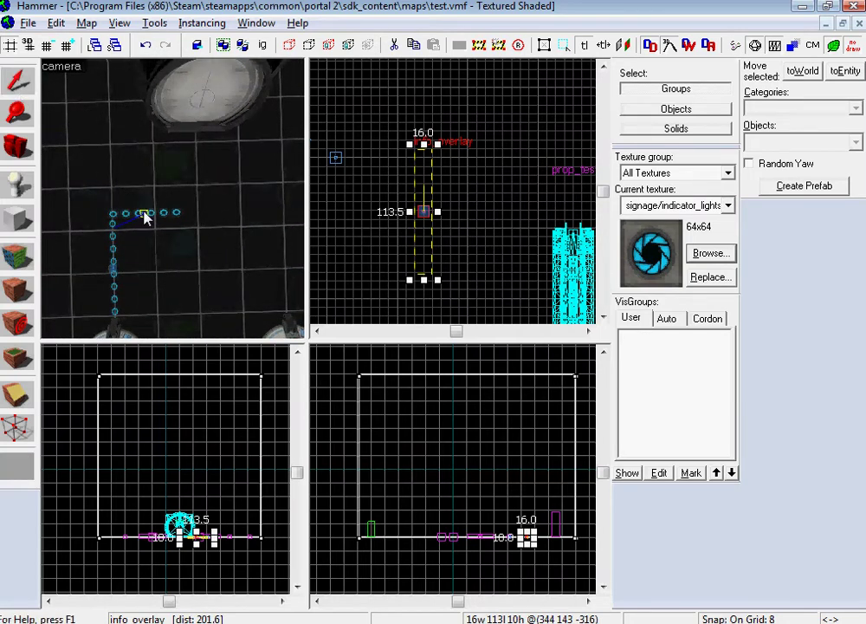
{"action": "double_click", "coordinate": [144, 217]}
{"action": "left_click", "coordinate": [316, 264]}
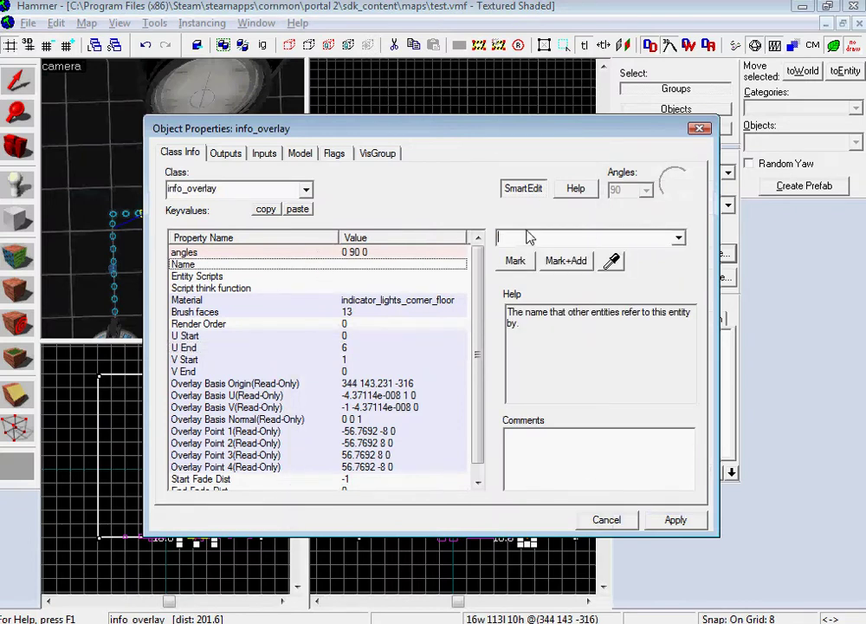
{"action": "left_click", "coordinate": [531, 236]}
{"action": "type", "text": "light"}
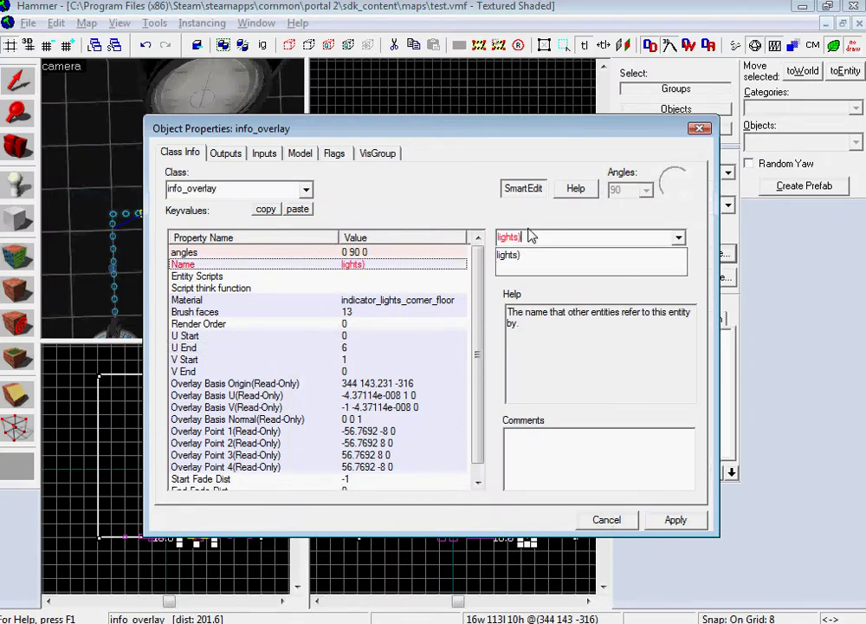
{"action": "type", "text": "s_1"}
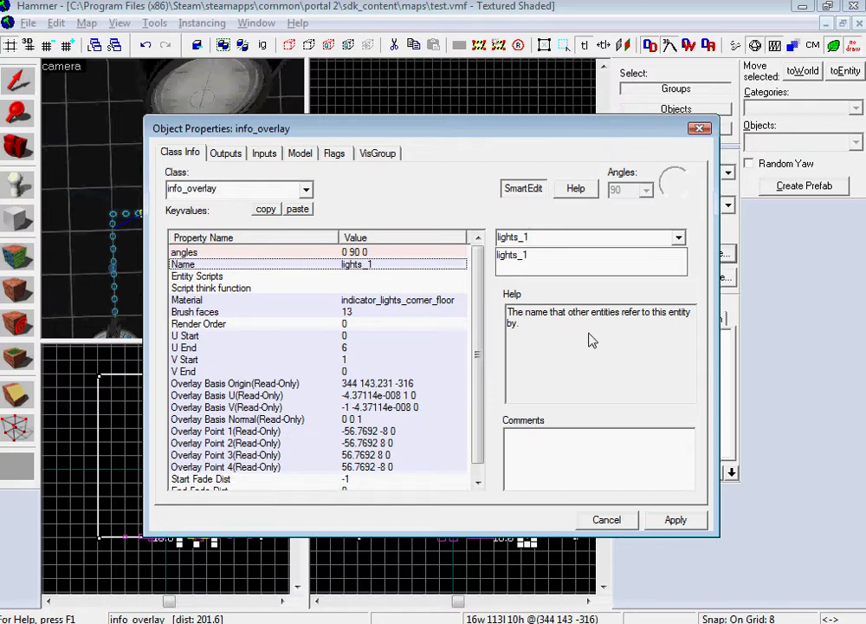
{"action": "left_click", "coordinate": [669, 522]}
{"action": "left_click", "coordinate": [613, 519]}
Place another indicator light overlay on the floor near the southern floor button and set its U End to 8.
{"action": "key", "text": "z"}
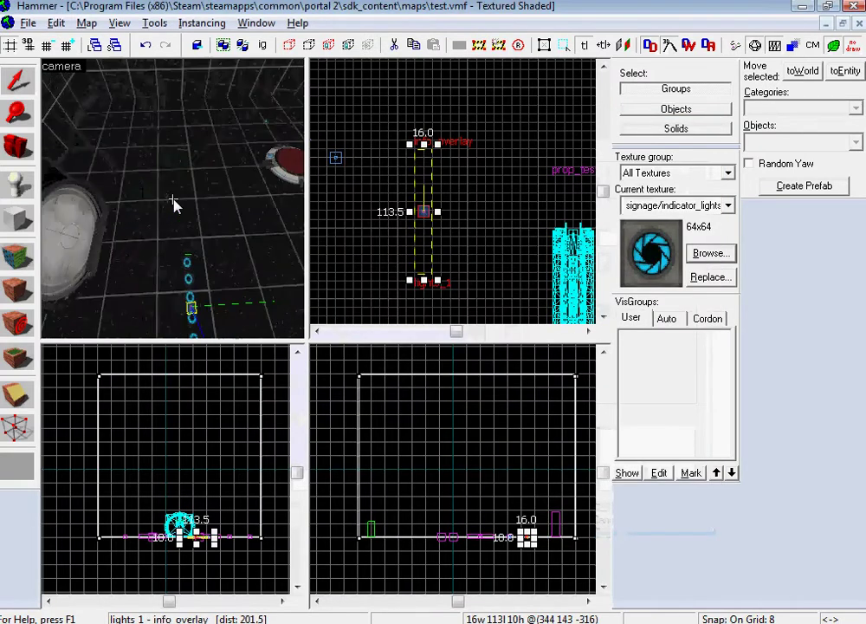
{"action": "key", "text": "w"}
{"action": "key", "text": "s"}
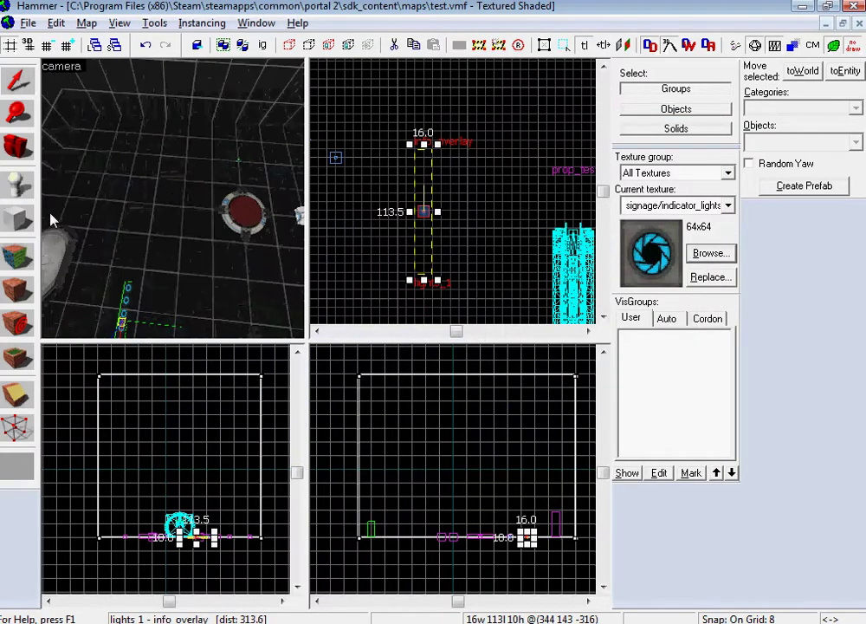
{"action": "left_click", "coordinate": [8, 181]}
{"action": "left_click", "coordinate": [15, 357]}
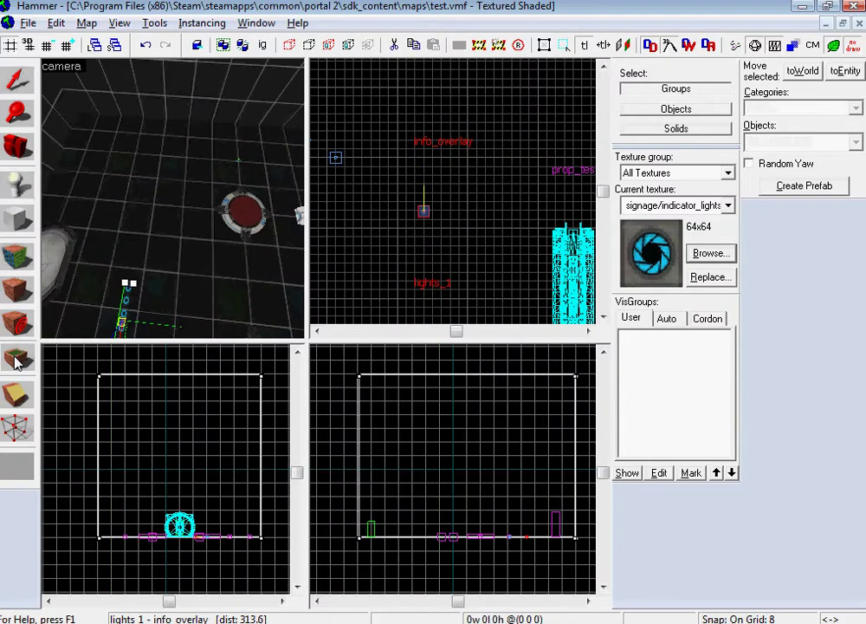
{"action": "left_click", "coordinate": [179, 207]}
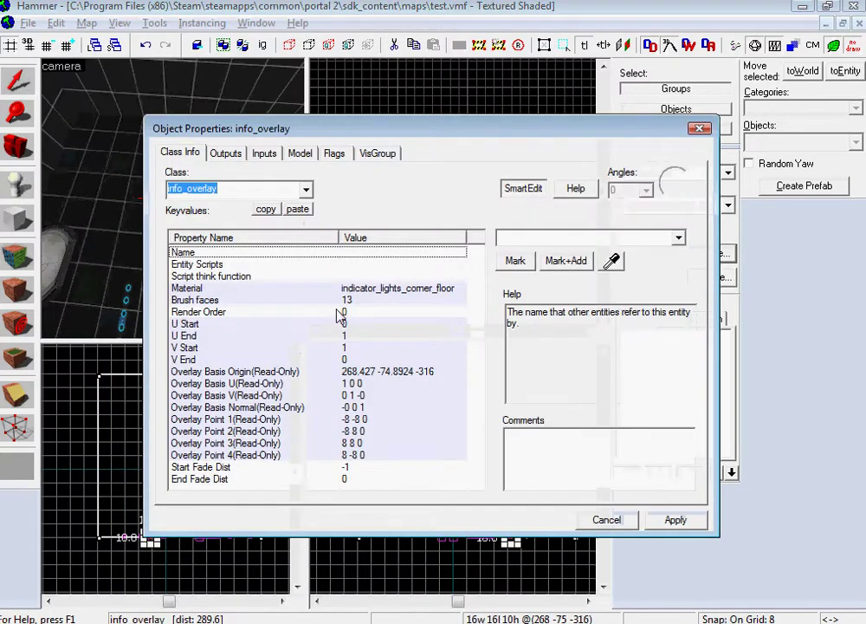
{"action": "left_click", "coordinate": [344, 335]}
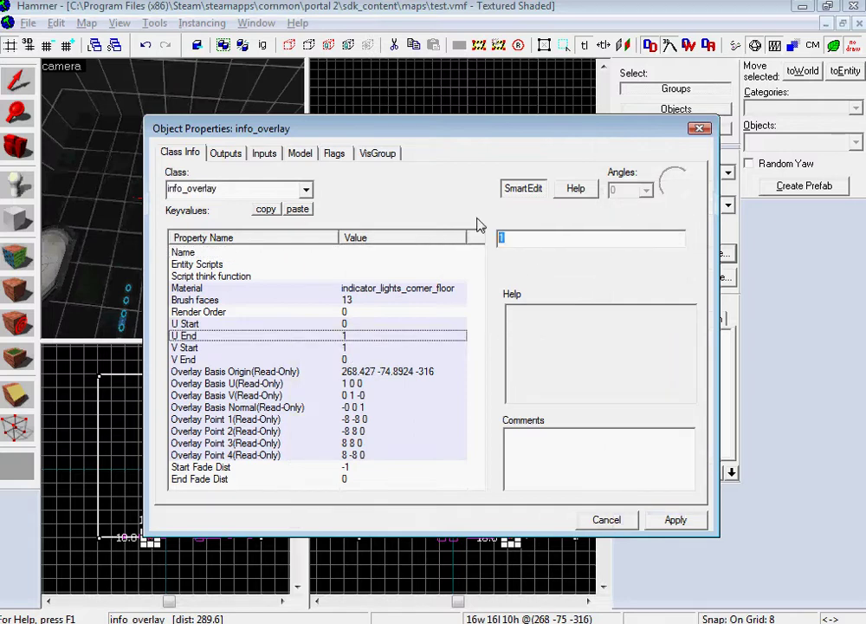
{"action": "left_click", "coordinate": [680, 523]}
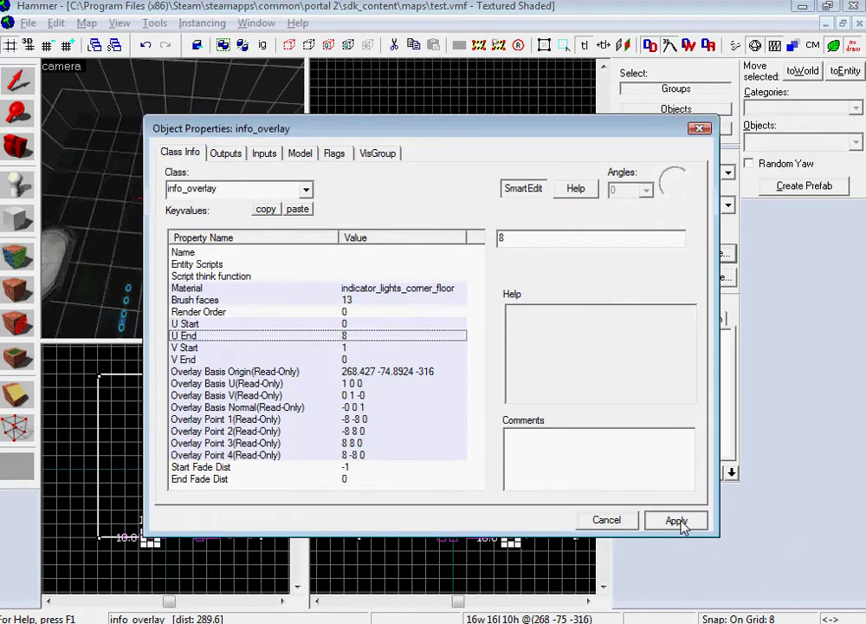
{"action": "left_click", "coordinate": [603, 522]}
Align the new overlay with the southern floor button and stretch it to about 132 units long, running east from the button.
{"action": "scroll", "coordinate": [573, 207], "scroll_direction": "down", "scroll_amount": 3}
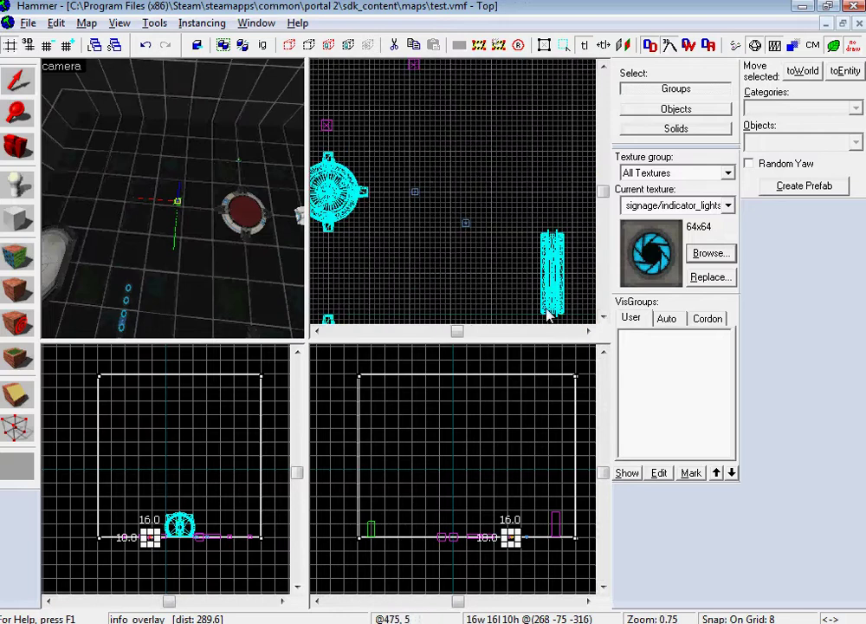
{"action": "left_click", "coordinate": [604, 316]}
{"action": "left_click", "coordinate": [603, 317]}
{"action": "left_click_drag", "start_coordinate": [428, 231], "coordinate": [410, 229]}
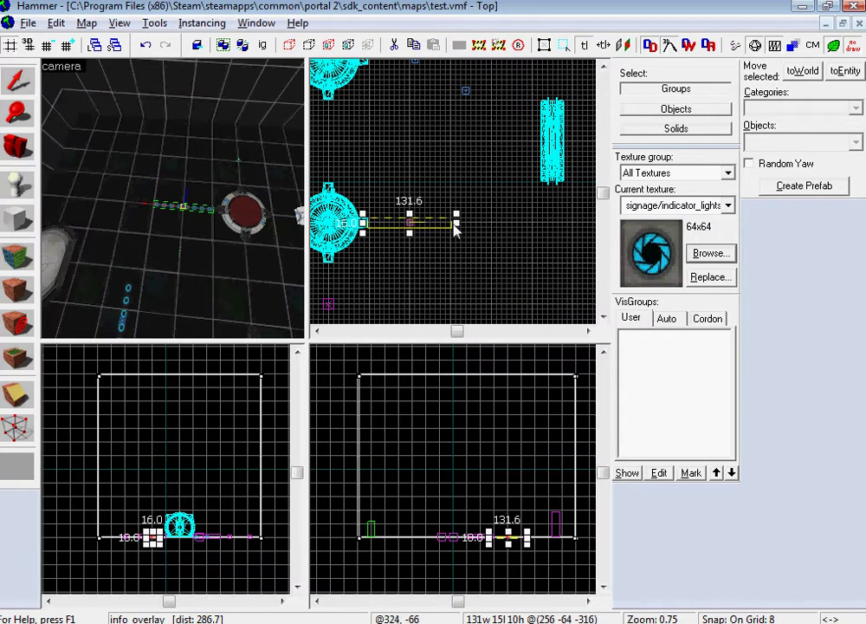
Stretch the southern floor button's light overlay east to about 146 units long so it reaches the column of the northern strip's turn.
{"action": "key", "text": "z"}
{"action": "key", "text": "s"}
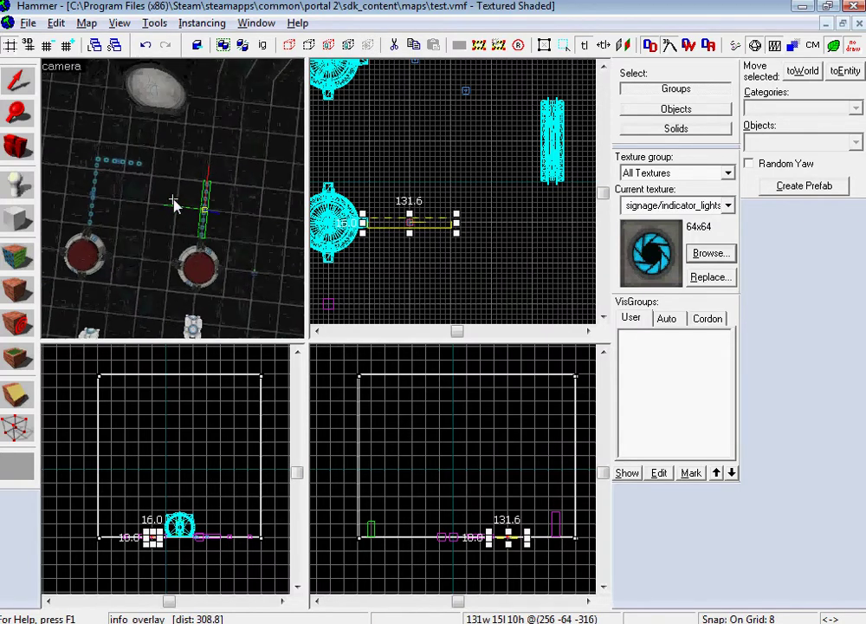
{"action": "left_click_drag", "start_coordinate": [459, 229], "coordinate": [468, 228]}
{"action": "left_click_drag", "start_coordinate": [226, 189], "coordinate": [173, 203]}
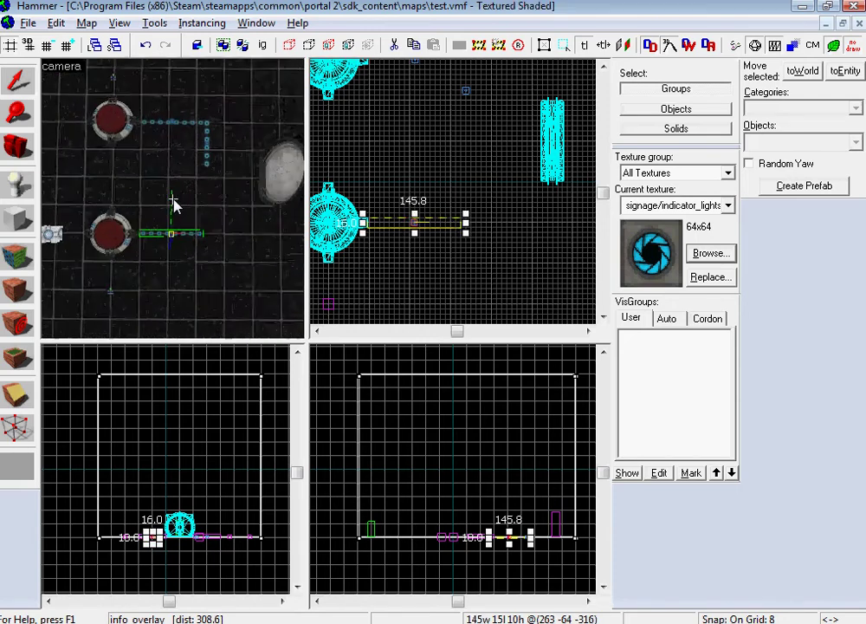
{"action": "key", "text": "d"}
{"action": "key", "text": "w"}
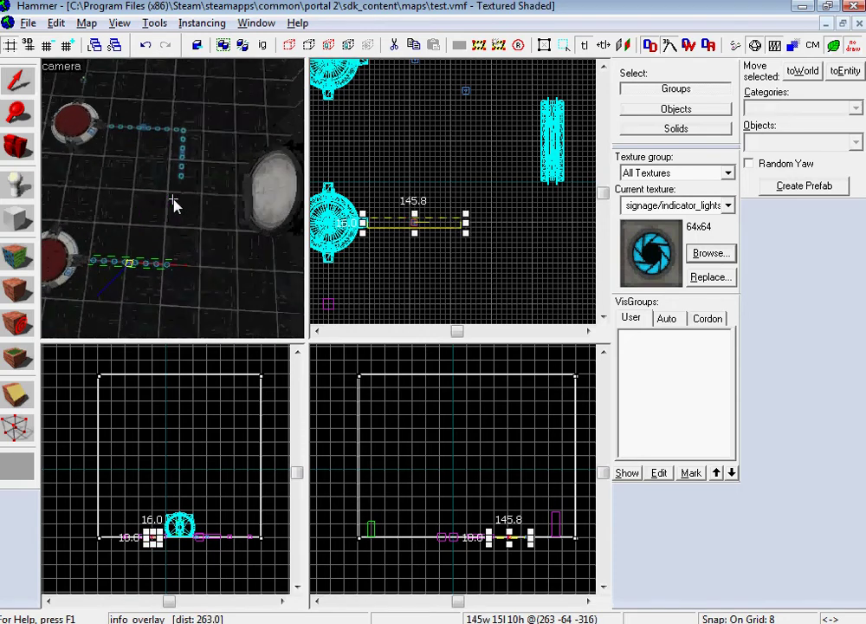
{"action": "key", "text": "z"}
Name the southern button's light overlay lights_2 and apply it.
{"action": "double_click", "coordinate": [114, 283]}
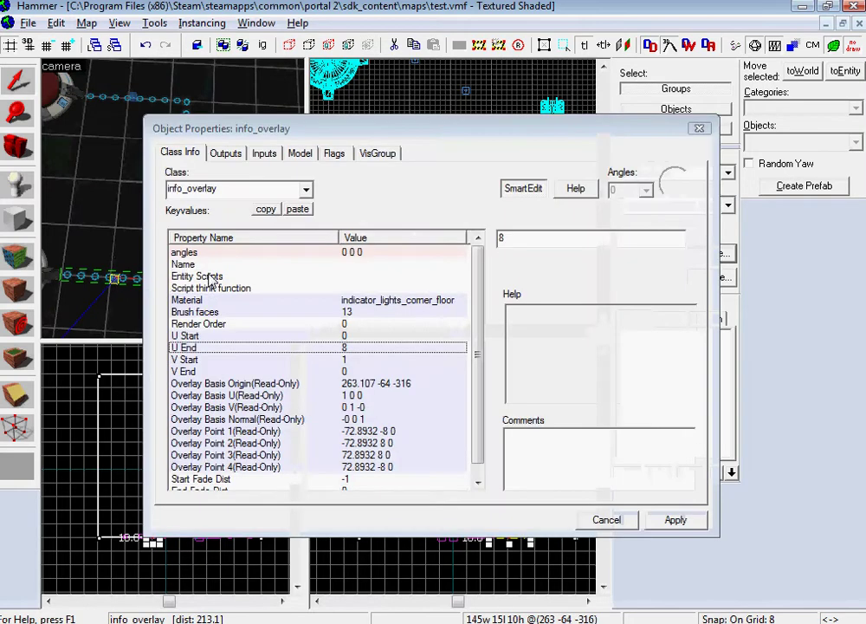
{"action": "type", "text": "lig"}
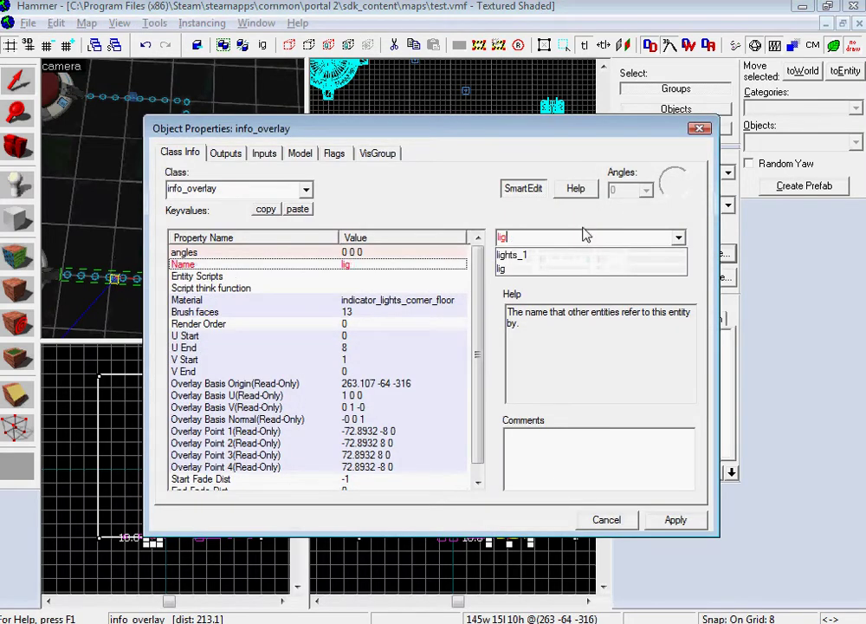
{"action": "type", "text": "hts_2"}
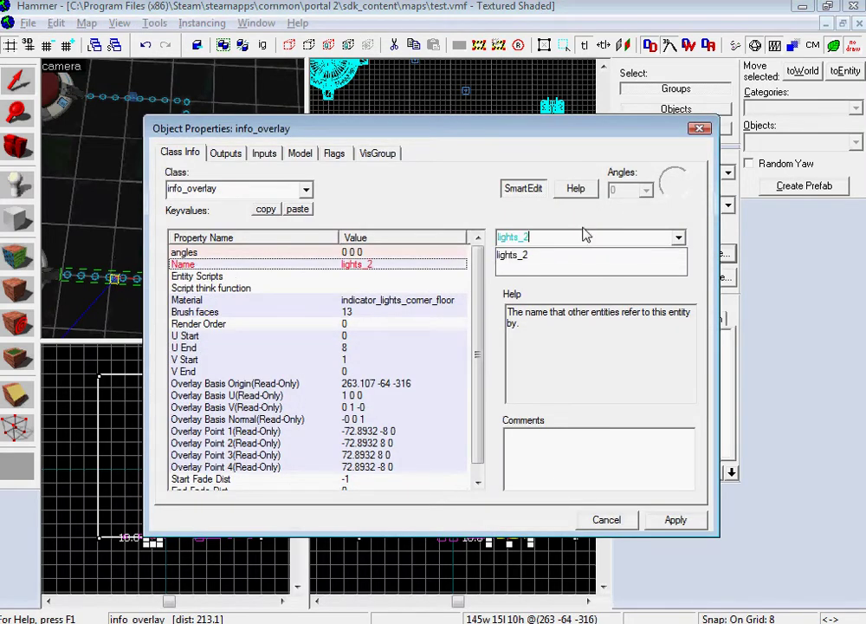
{"action": "left_click", "coordinate": [675, 521]}
{"action": "key", "text": "Escape"}
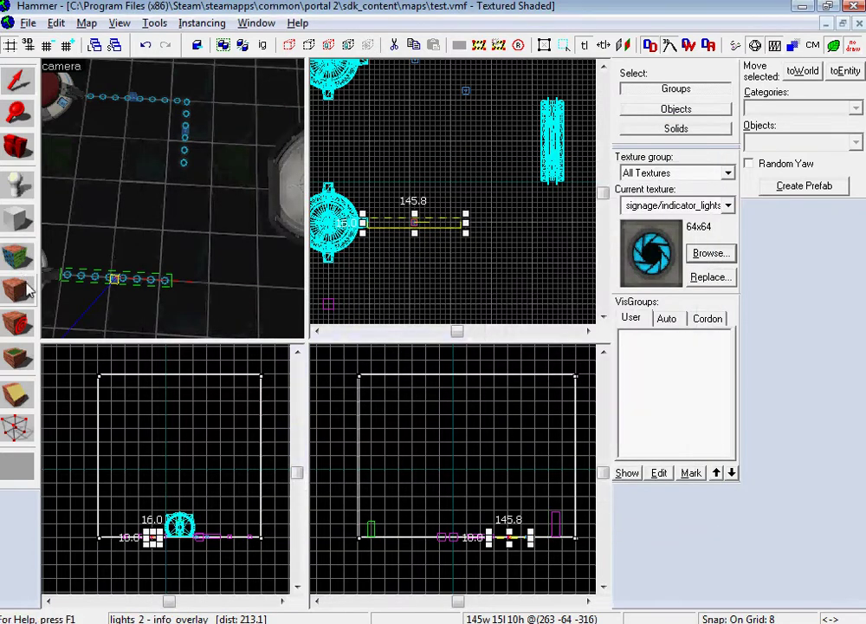
Place another indicator light overlay on the floor between the two strips, name it lights_2 and set its U End to 6.
{"action": "left_click", "coordinate": [17, 355]}
{"action": "left_click", "coordinate": [179, 222]}
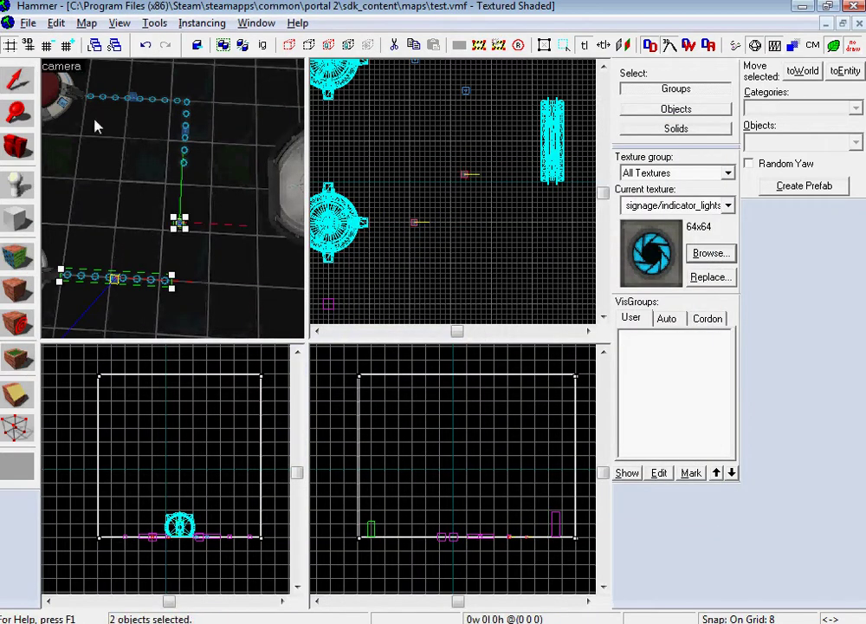
{"action": "left_click", "coordinate": [27, 77]}
{"action": "double_click", "coordinate": [180, 224]}
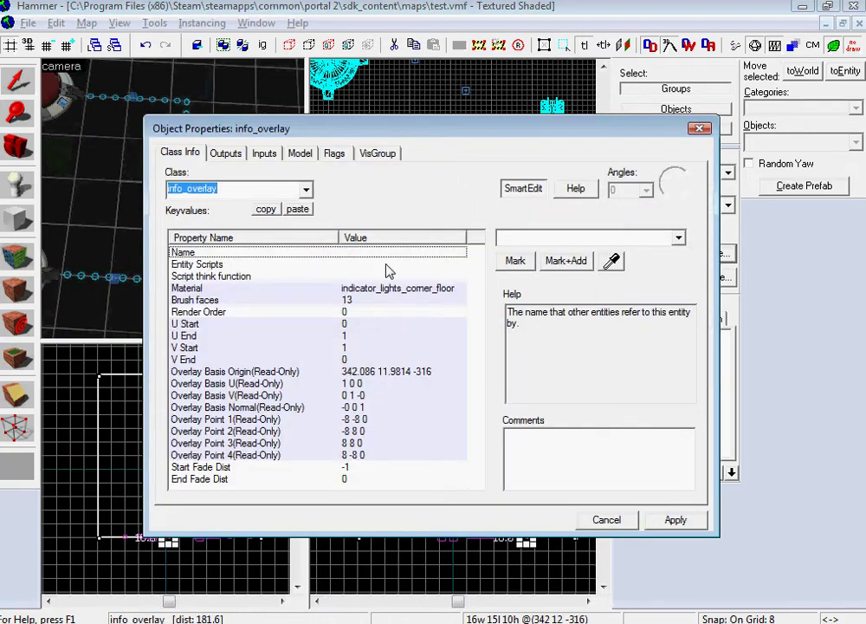
{"action": "type", "text": "lights_2"}
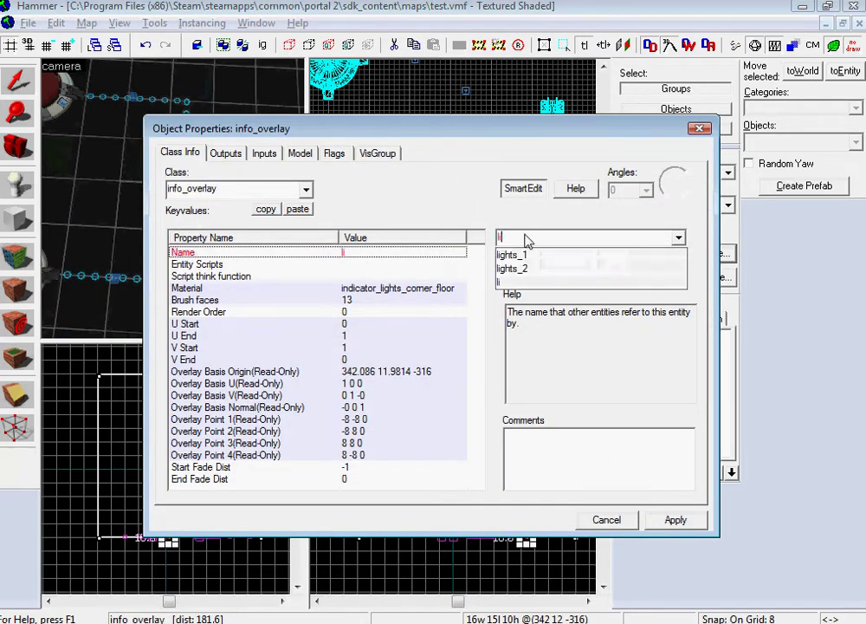
{"action": "key", "text": "Return"}
{"action": "left_click", "coordinate": [364, 337]}
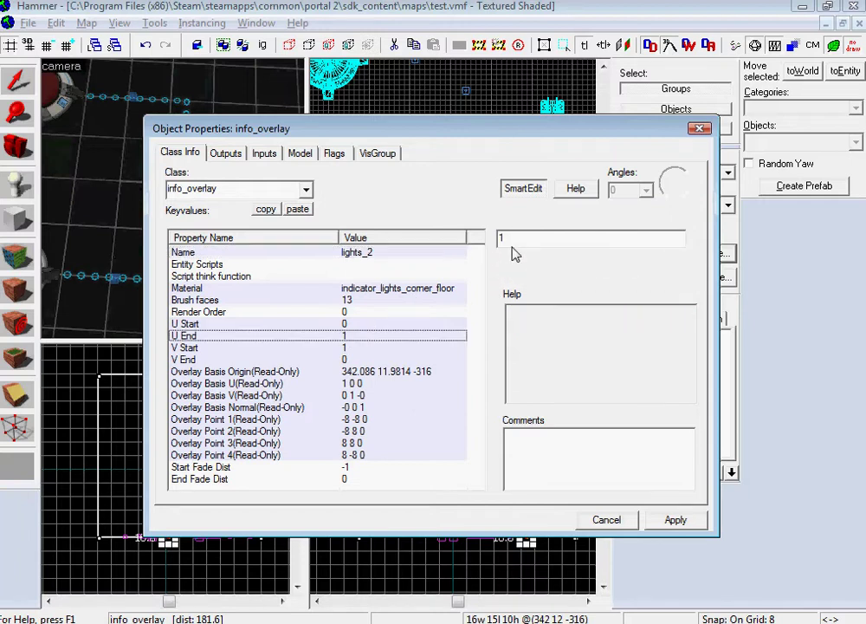
{"action": "left_click", "coordinate": [680, 521]}
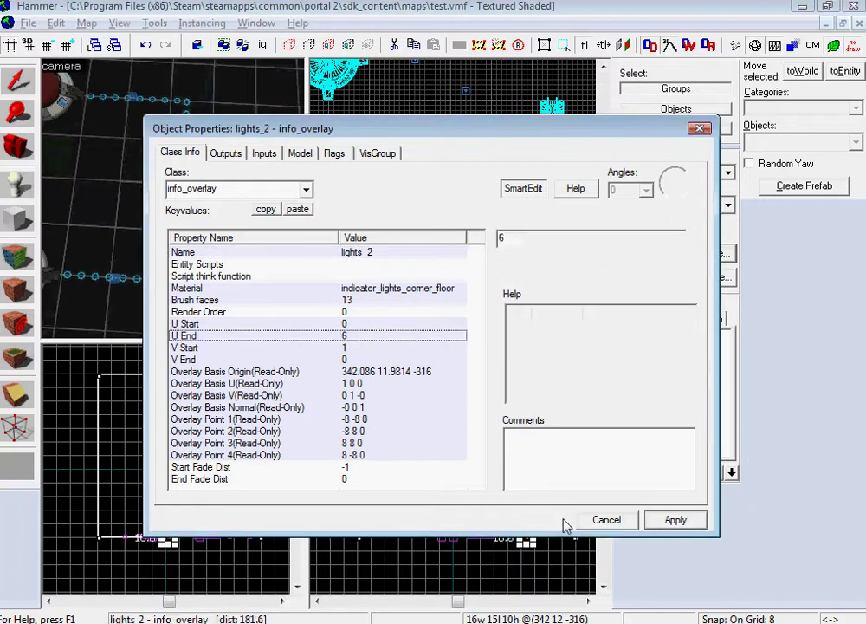
{"action": "key", "text": "Escape"}
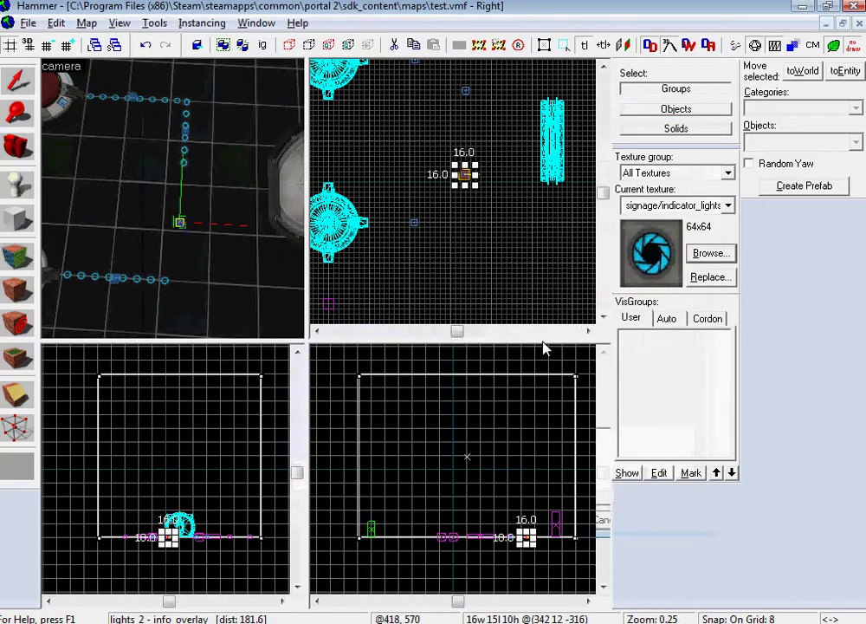
Rotate the new lights_2 overlay 90 degrees about the Z axis.
{"action": "left_click", "coordinate": [161, 25]}
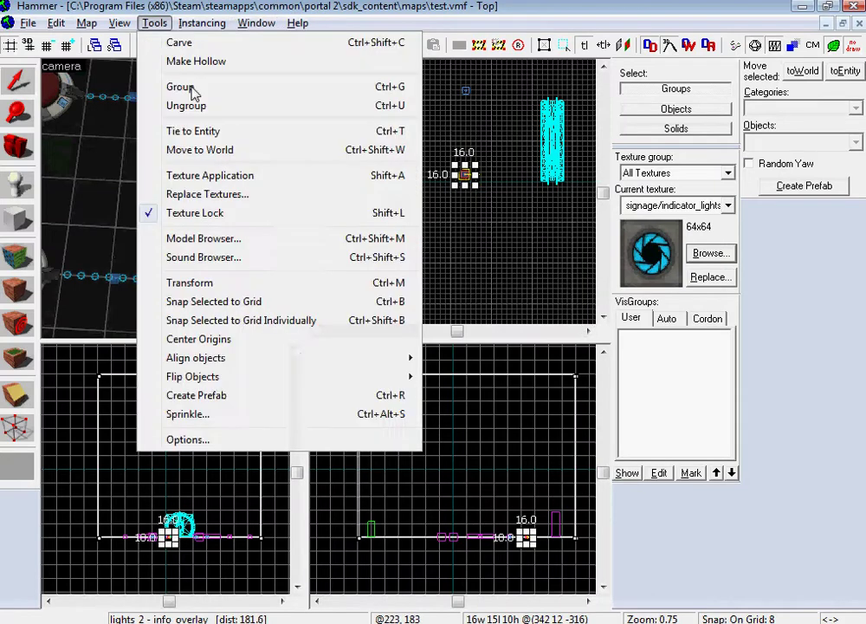
{"action": "left_click", "coordinate": [189, 283]}
{"action": "left_click", "coordinate": [463, 334]}
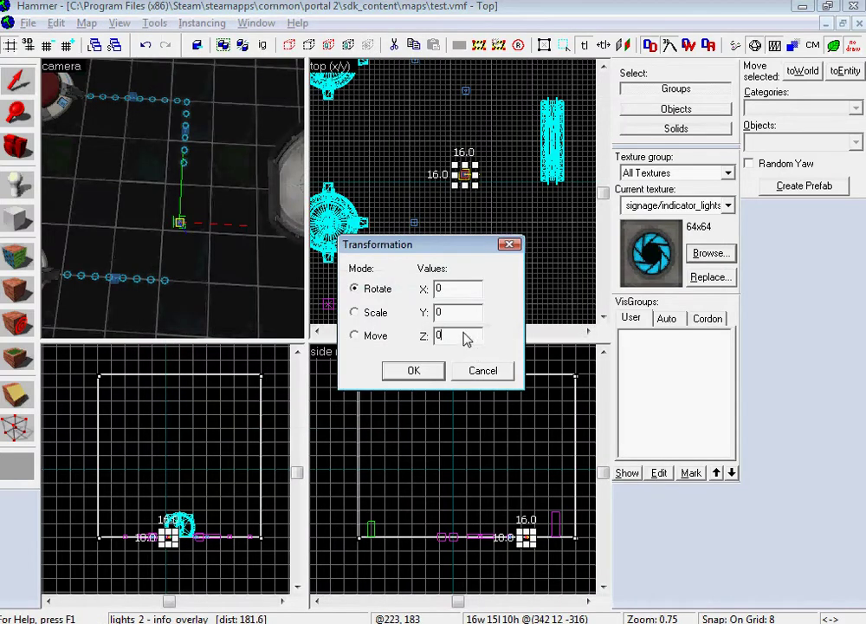
{"action": "type", "text": "90"}
{"action": "left_click", "coordinate": [397, 374]}
Stretch the rotated lights_2 overlay to about 108 units long and move it south to meet the east end of the southern strip.
{"action": "left_click_drag", "start_coordinate": [464, 169], "coordinate": [468, 127]}
{"action": "left_click_drag", "start_coordinate": [466, 183], "coordinate": [464, 209]}
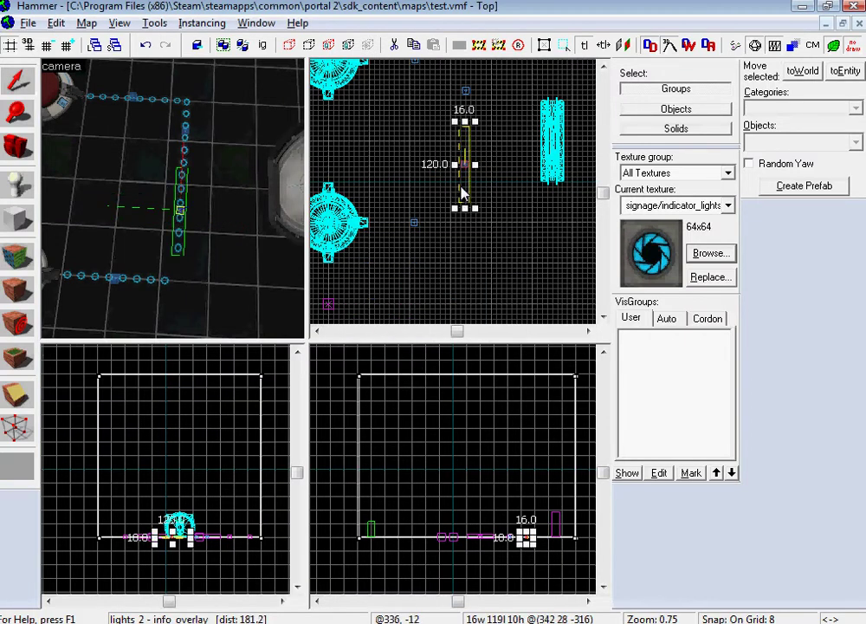
{"action": "left_click_drag", "start_coordinate": [466, 160], "coordinate": [467, 184]}
{"action": "key", "text": "z"}
{"action": "key", "text": "s"}
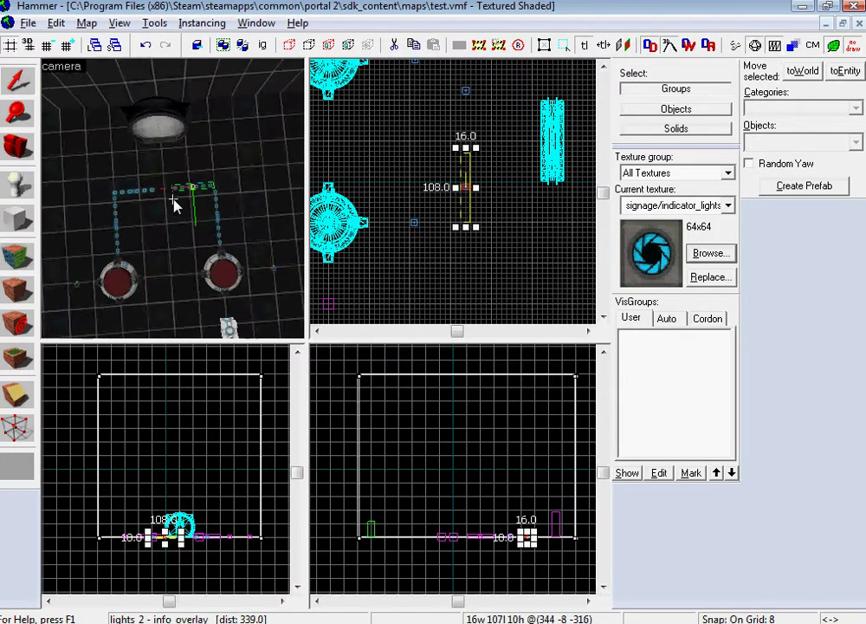
{"action": "key", "text": "w"}
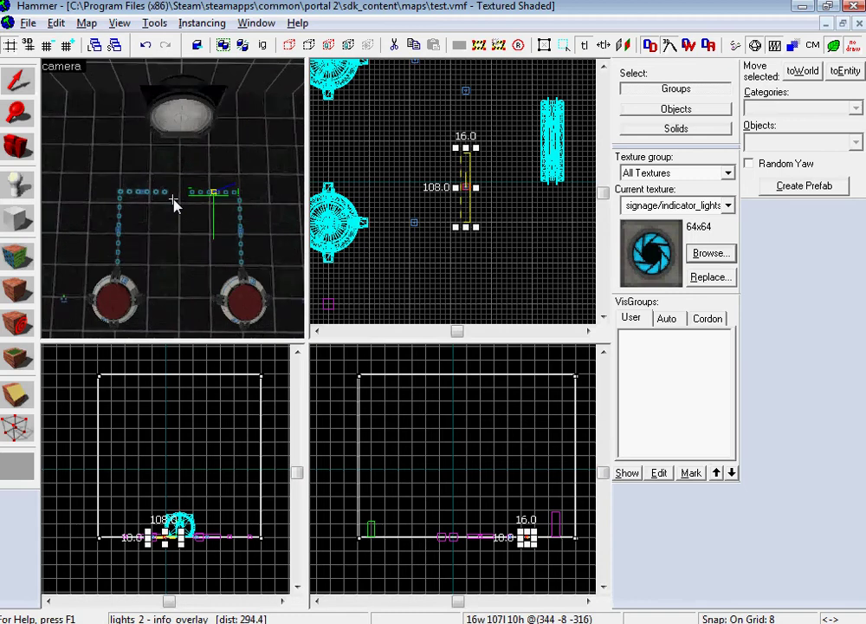
{"action": "key", "text": "s"}
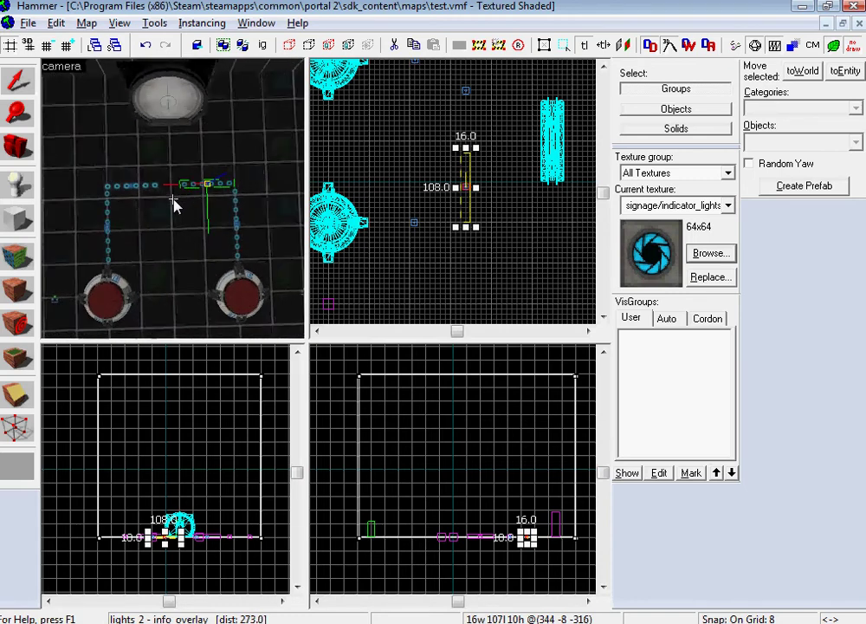
Move the southern floor button and both of its lights_2 overlays about 16 units north.
{"action": "left_click", "coordinate": [229, 284]}
{"action": "mouse_move", "coordinate": [355, 235]}
{"action": "left_mouse_down"}
{"action": "mouse_move", "coordinate": [345, 241]}
{"action": "mouse_move", "coordinate": [359, 223]}
{"action": "left_mouse_up"}
{"action": "left_click", "coordinate": [237, 225]}
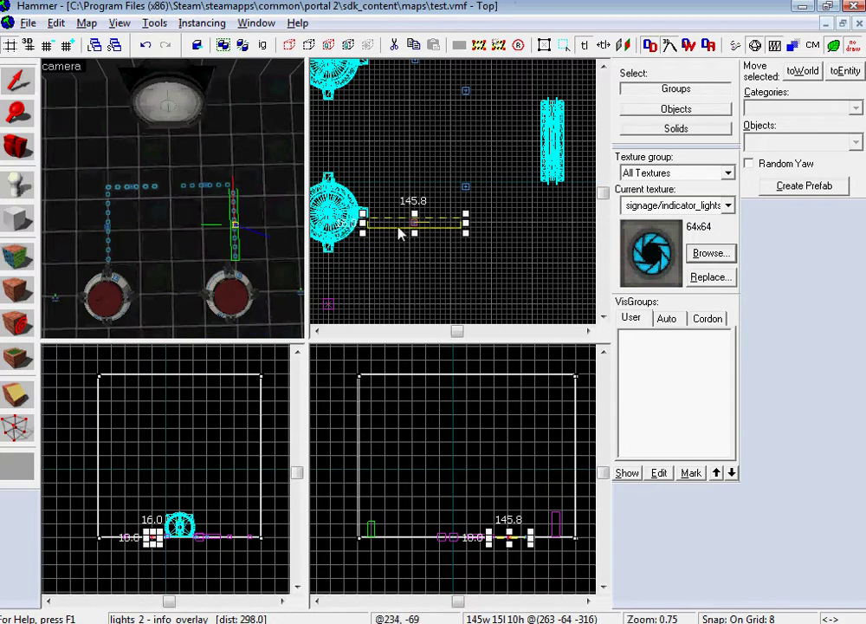
{"action": "left_click_drag", "start_coordinate": [414, 230], "coordinate": [415, 212]}
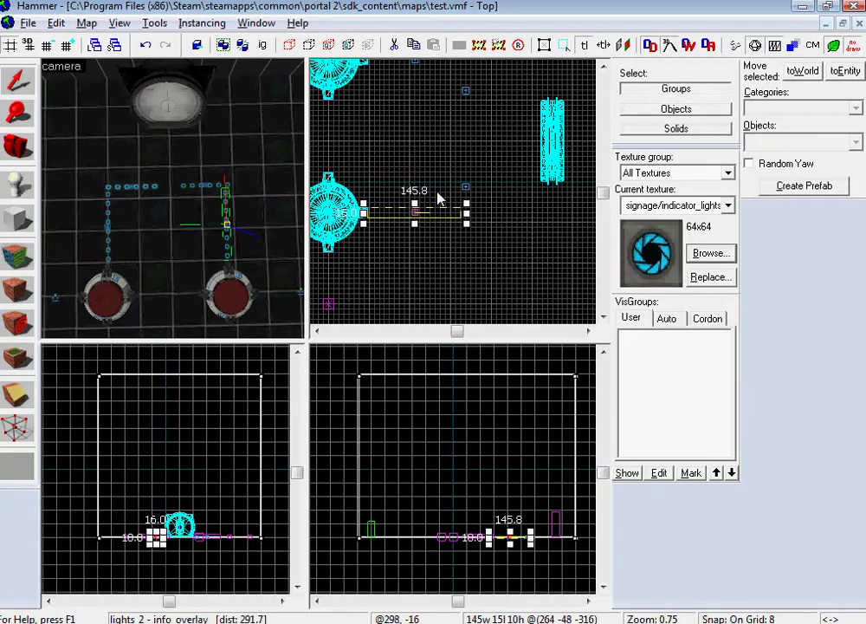
{"action": "left_click", "coordinate": [207, 190]}
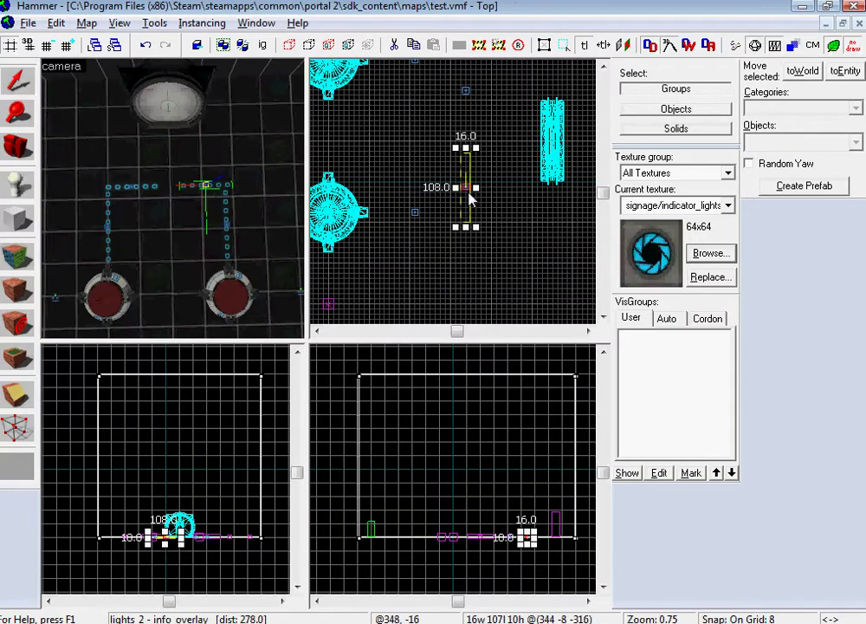
{"action": "left_click_drag", "start_coordinate": [467, 194], "coordinate": [468, 181]}
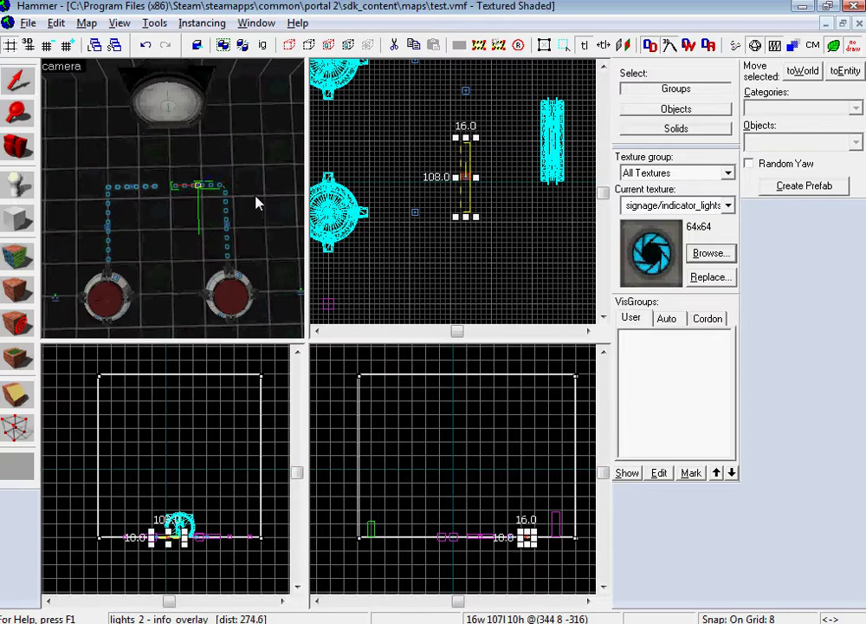
Increase the U End of the rotated lights_2 overlay so it shows more lights, and apply it.
{"action": "double_click", "coordinate": [202, 190]}
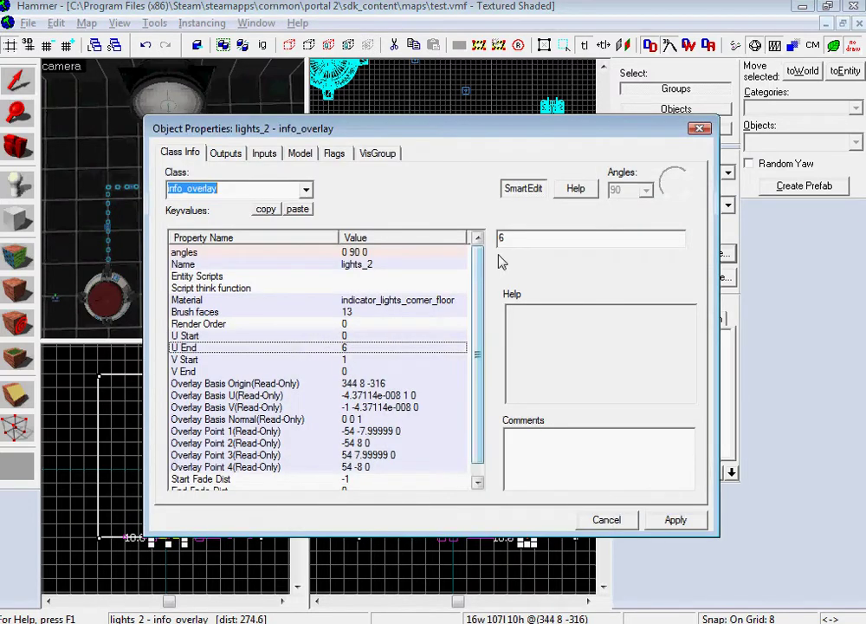
{"action": "left_click_drag", "start_coordinate": [522, 239], "coordinate": [431, 245]}
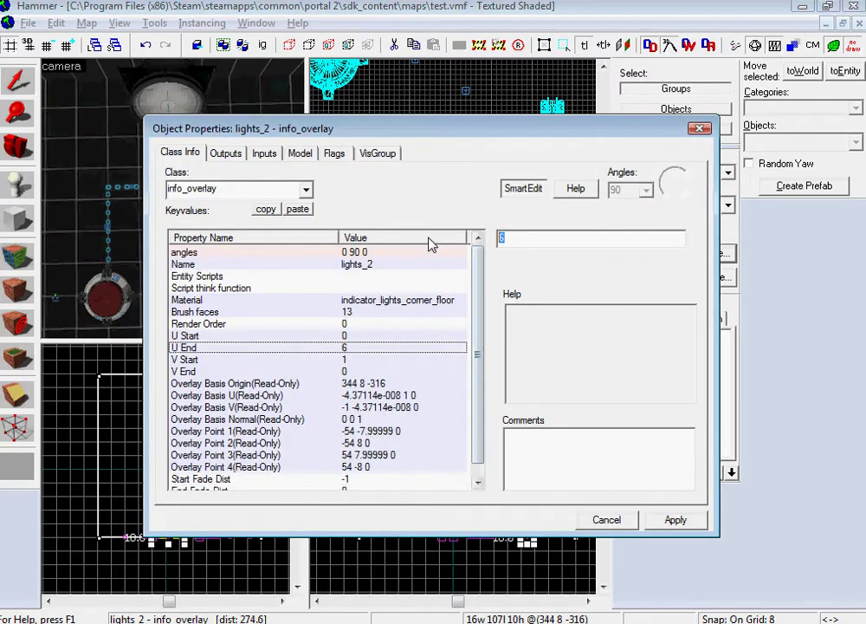
{"action": "left_click", "coordinate": [693, 520]}
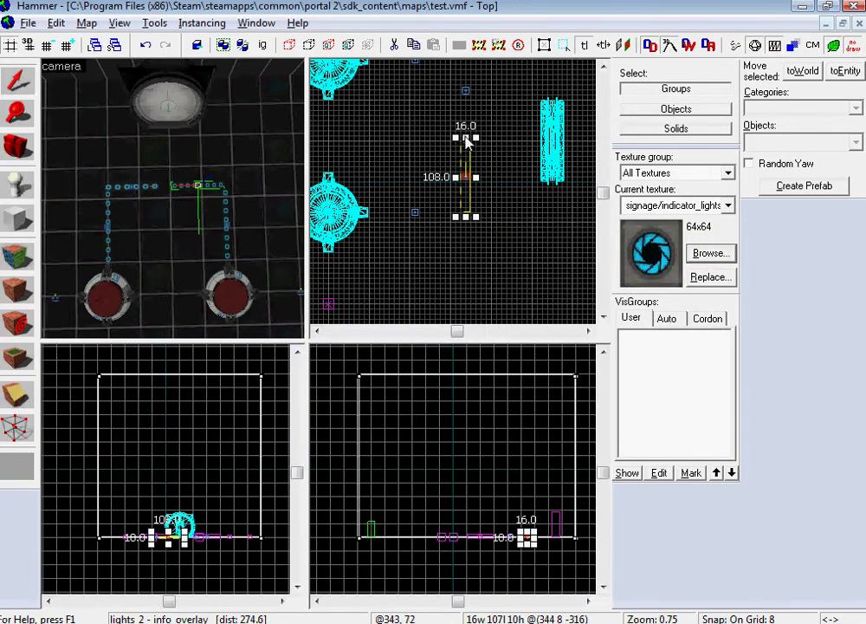
Stretch the rotated lights_2 overlay north to about 118 units and align it with the southern strip's corner on a 4-unit grid.
{"action": "left_click_drag", "start_coordinate": [466, 143], "coordinate": [465, 134]}
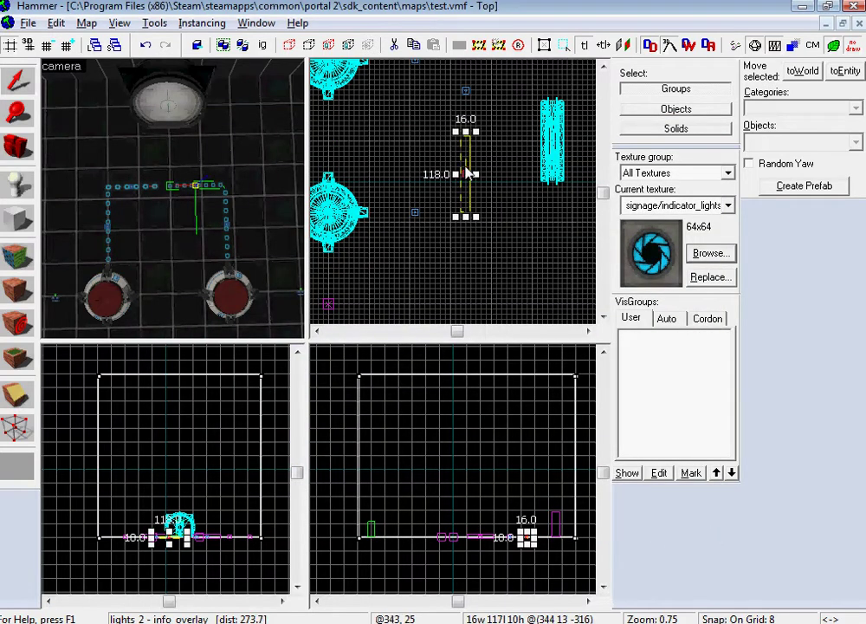
{"action": "left_click_drag", "start_coordinate": [464, 174], "coordinate": [464, 177]}
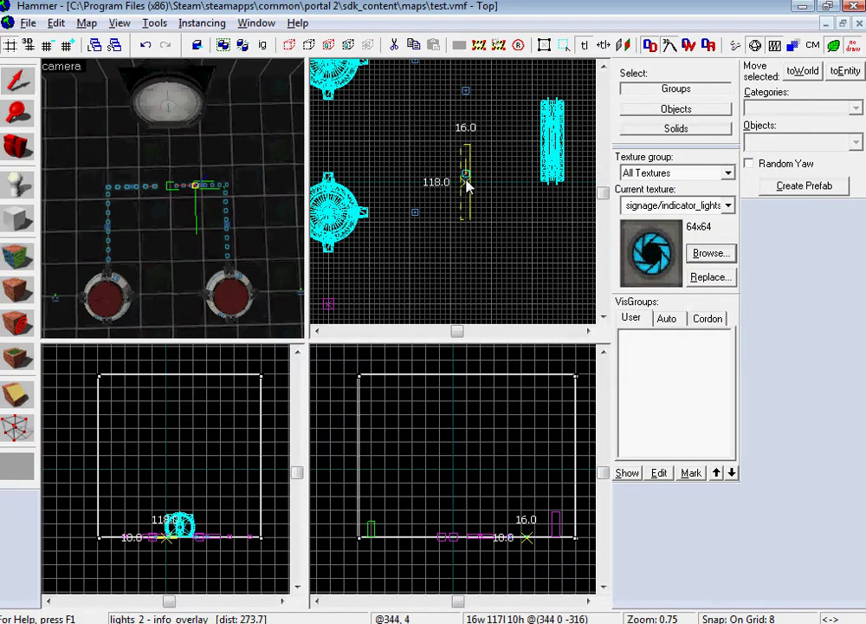
{"action": "left_click", "coordinate": [466, 177]}
{"action": "scroll", "coordinate": [489, 211], "scroll_direction": "up", "scroll_amount": 6}
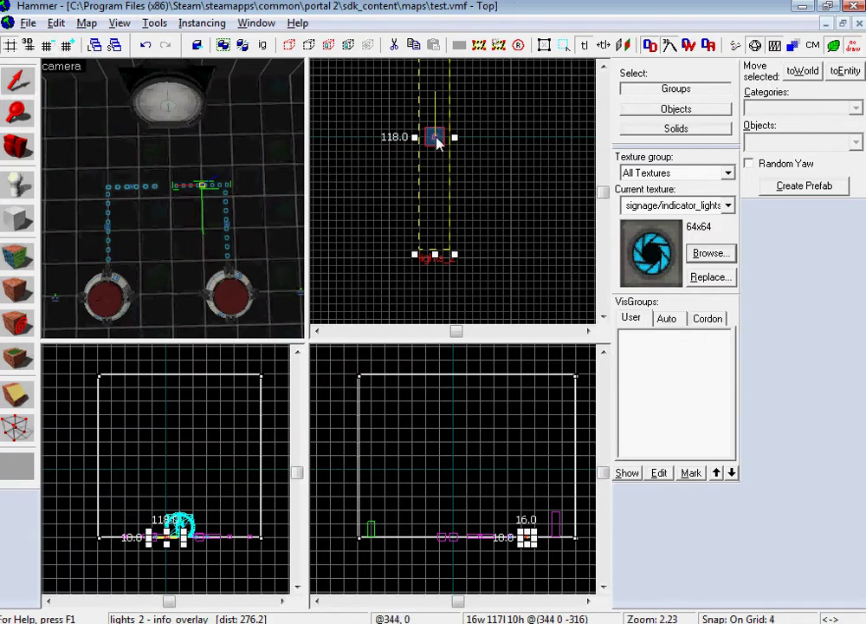
{"action": "left_click_drag", "start_coordinate": [437, 136], "coordinate": [437, 132]}
Increase the U End of the rotated lights_1 overlay and stretch it south to about 136 units long so it meets the lights_2 strip.
{"action": "key", "text": "z"}
{"action": "key", "text": "w"}
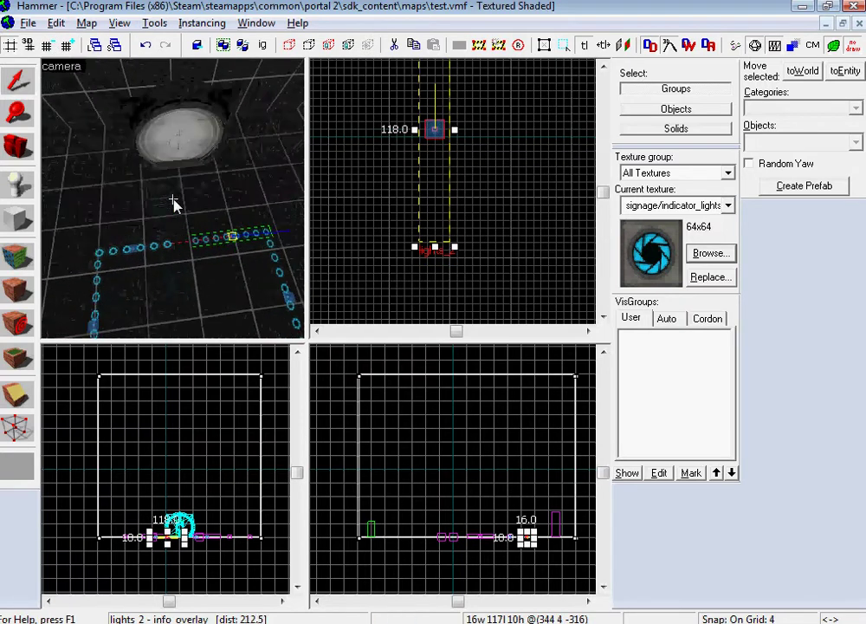
{"action": "scroll", "coordinate": [174, 202], "scroll_direction": "up", "scroll_amount": 3}
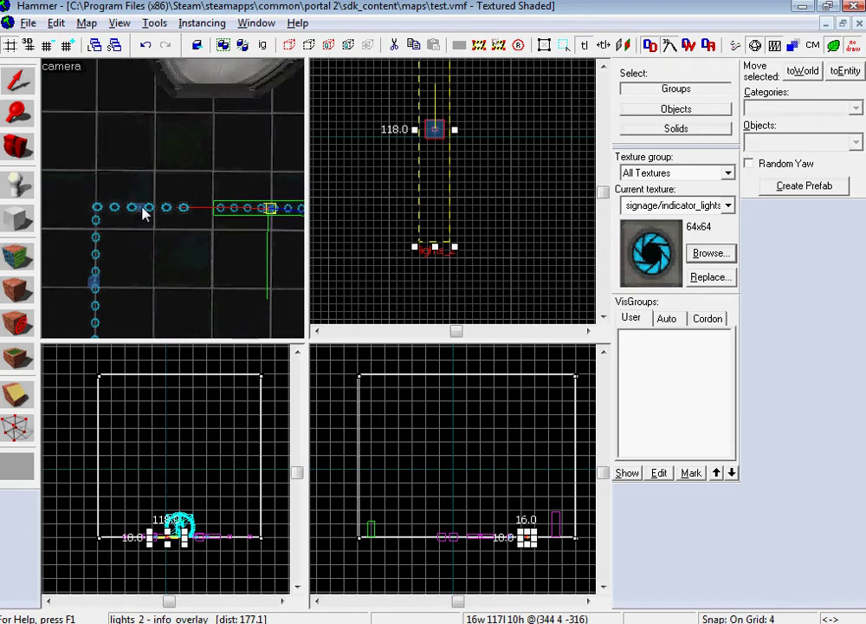
{"action": "double_click", "coordinate": [145, 214]}
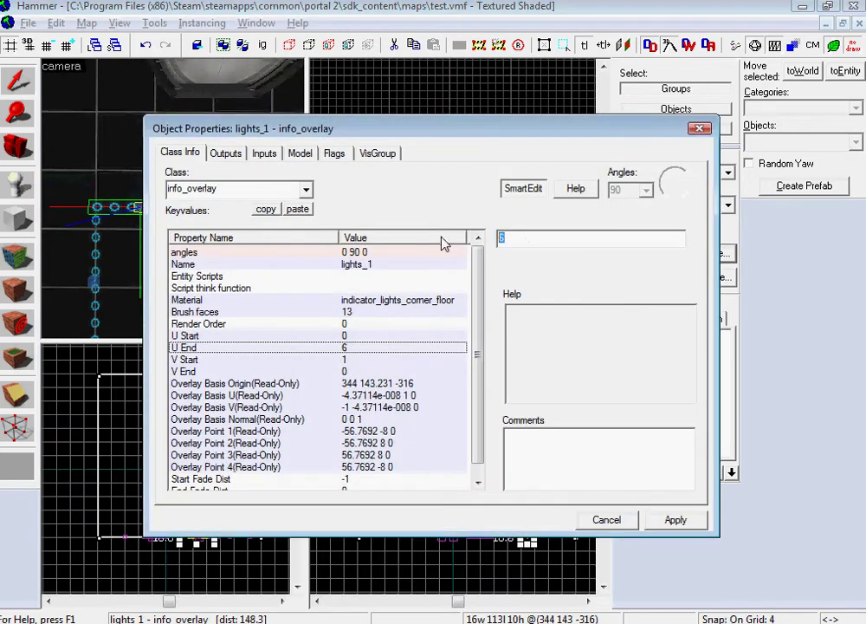
{"action": "left_click", "coordinate": [662, 520]}
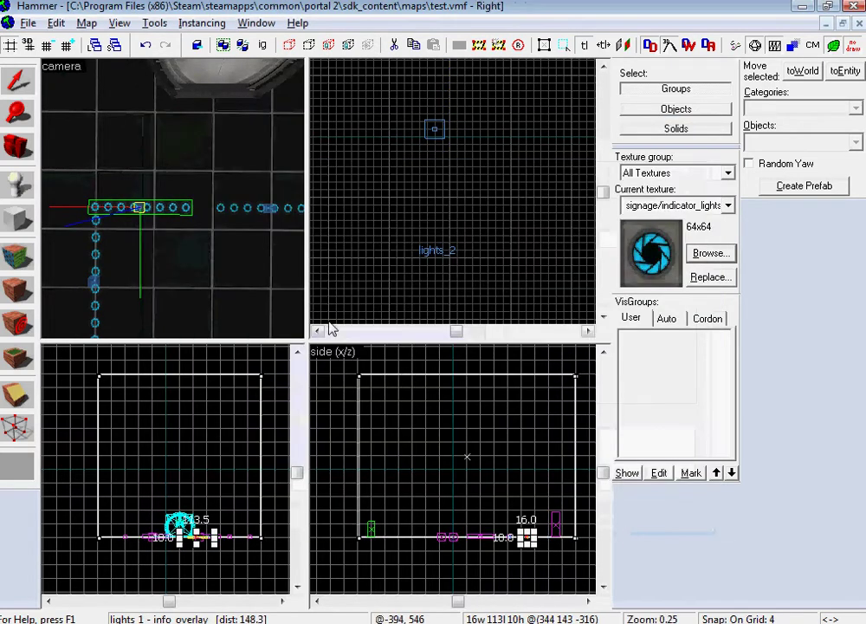
{"action": "scroll", "coordinate": [466, 97], "scroll_direction": "down", "scroll_amount": 5}
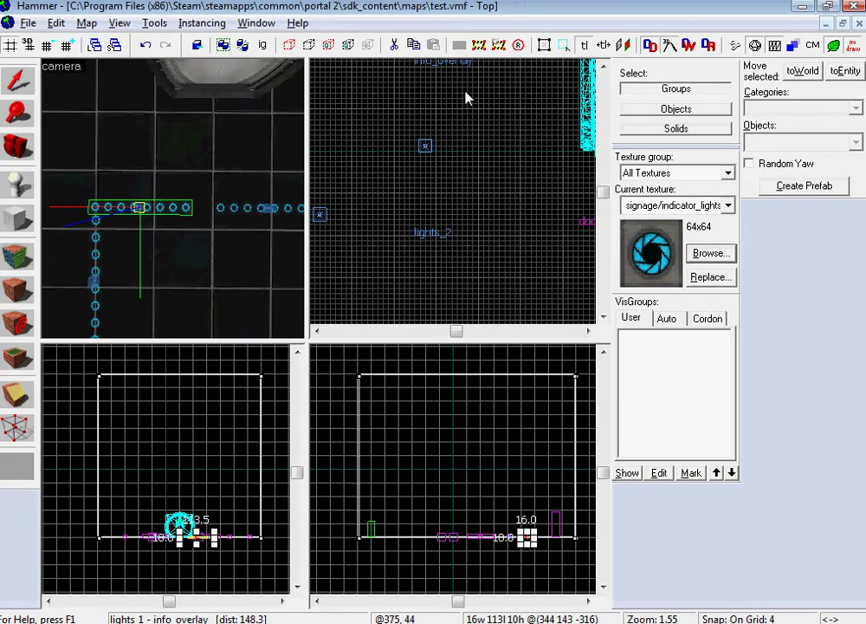
{"action": "left_click_drag", "start_coordinate": [435, 73], "coordinate": [436, 84]}
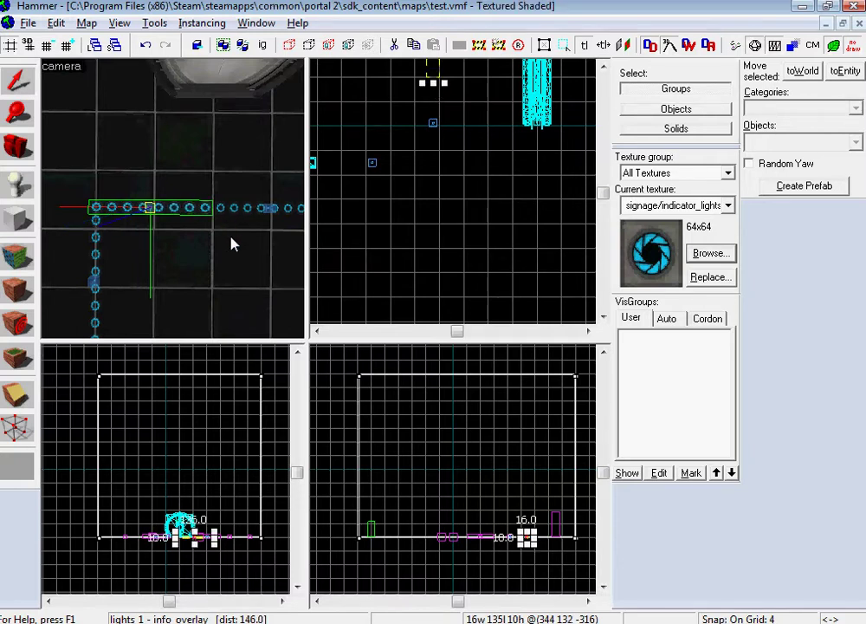
Shorten the southern end of the rotated lights_1 overlay by 4 units, to about 132 units, where it meets the lights_2 strip.
{"action": "key", "text": "z"}
{"action": "key", "text": "d"}
{"action": "key", "text": "z"}
{"action": "scroll", "coordinate": [509, 68], "scroll_direction": "up", "scroll_amount": 1}
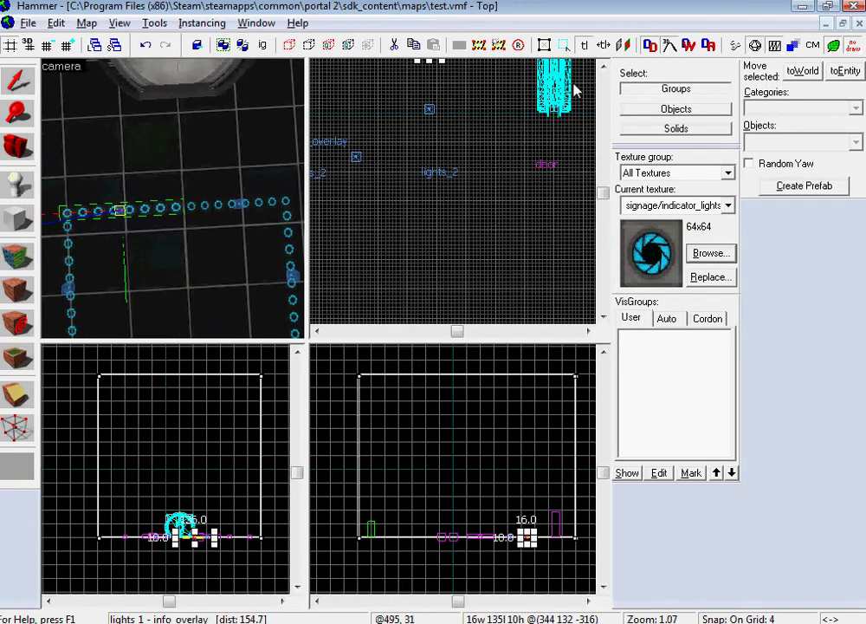
{"action": "scroll", "coordinate": [428, 125], "scroll_direction": "up", "scroll_amount": 2}
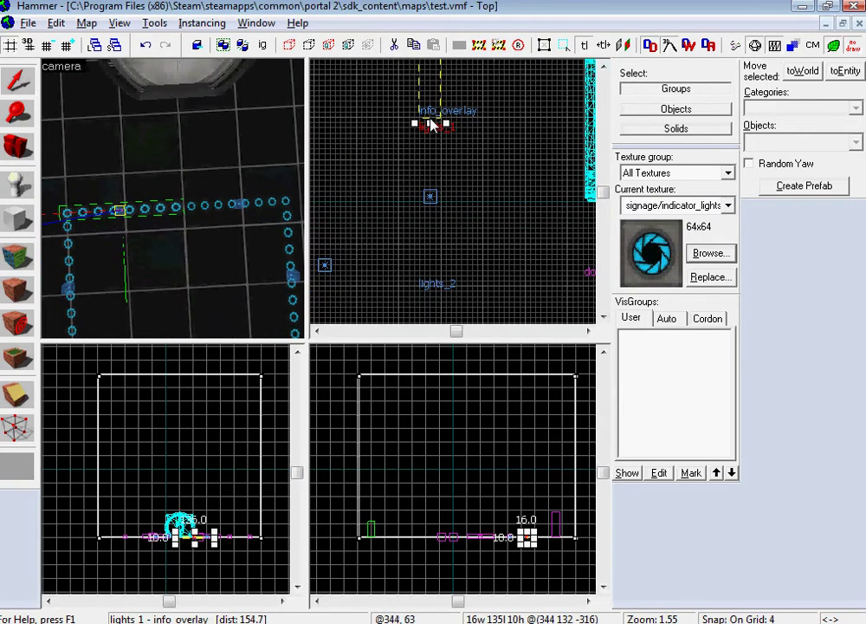
{"action": "left_click_drag", "start_coordinate": [429, 122], "coordinate": [430, 117]}
{"action": "key", "text": "z"}
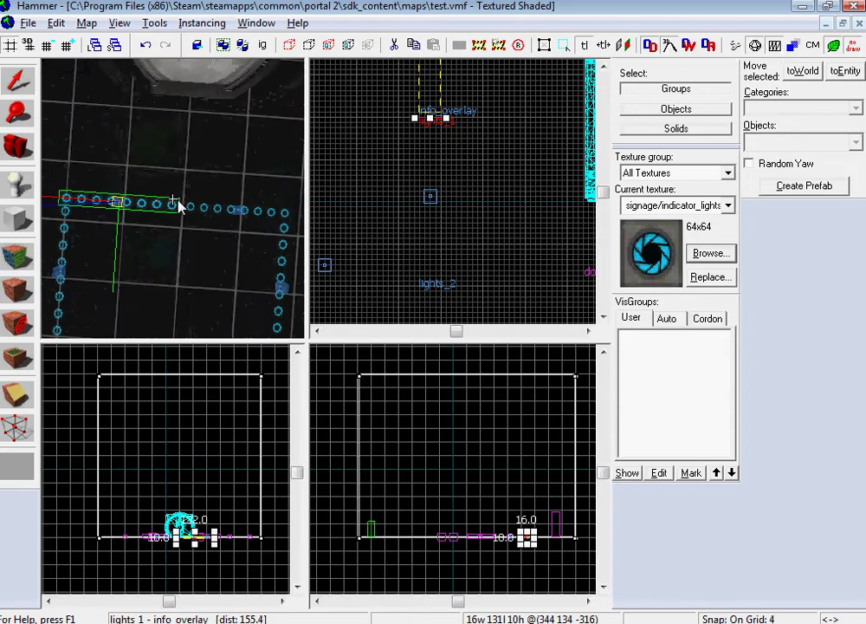
{"action": "key", "text": "s"}
{"action": "key", "text": "z"}
{"action": "double_click", "coordinate": [209, 207]}
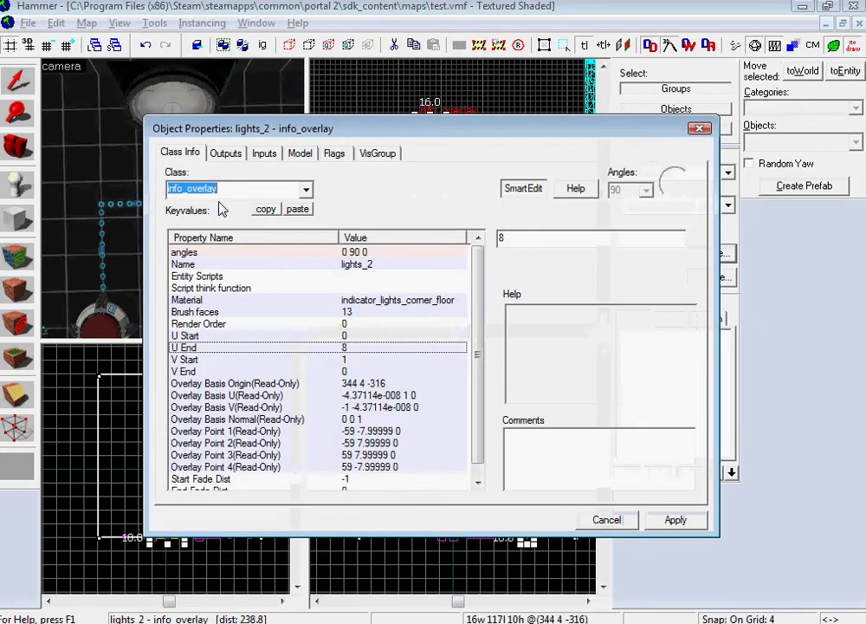
{"action": "left_click", "coordinate": [607, 524]}
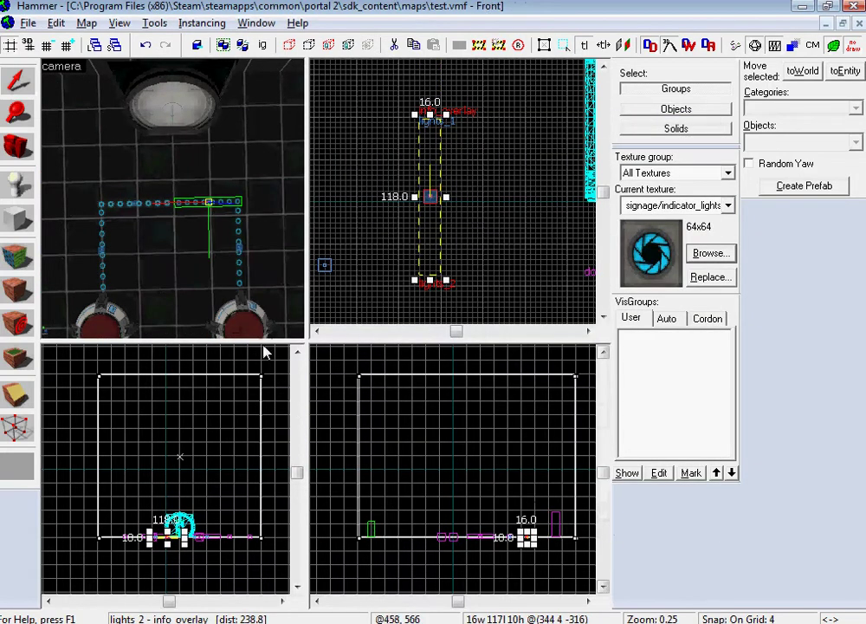
Place a new entity on the door wall, above and north of the door, and change its class to prop_indicator_panel.
{"action": "key", "text": "z"}
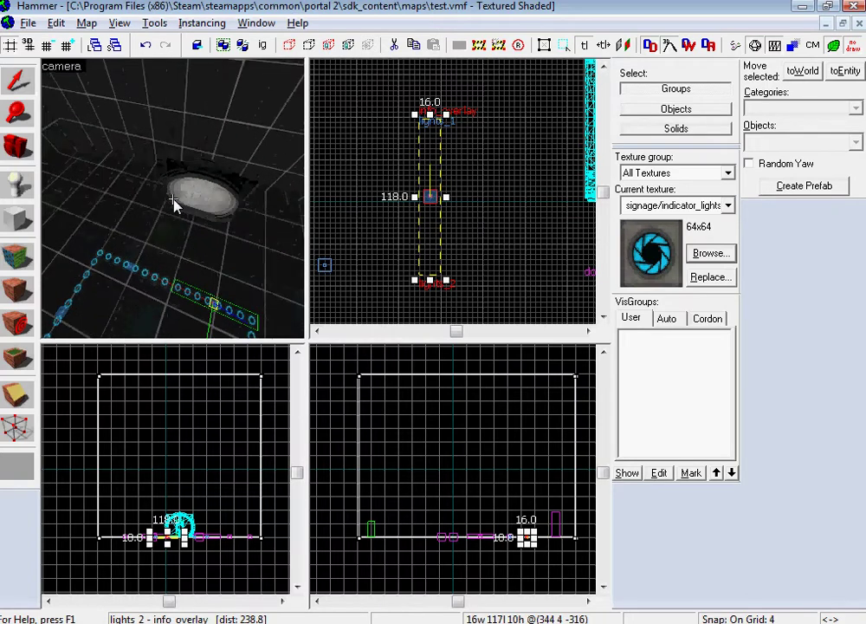
{"action": "key", "text": "w"}
{"action": "key", "text": "z"}
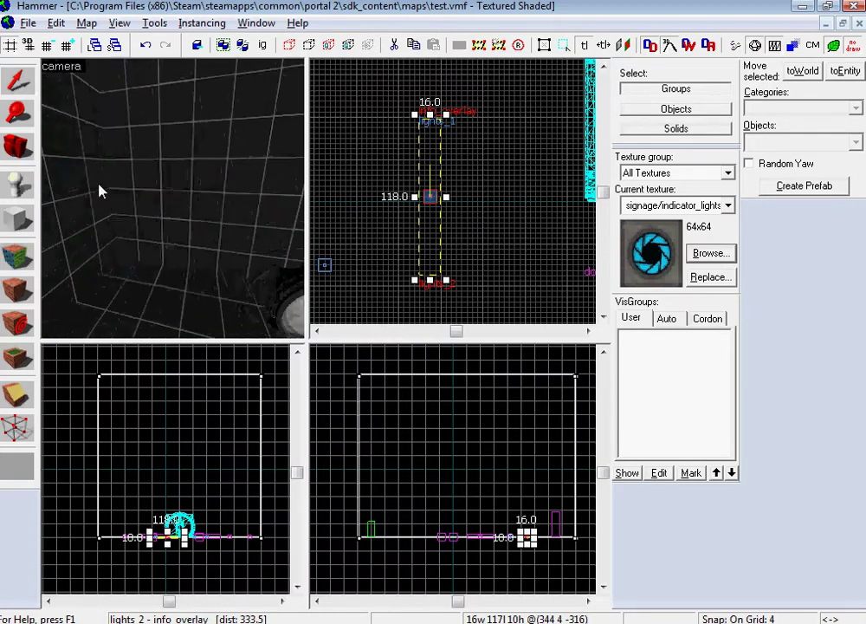
{"action": "key", "text": "shift+e"}
{"action": "left_click", "coordinate": [112, 169]}
{"action": "key", "text": "alt+Return"}
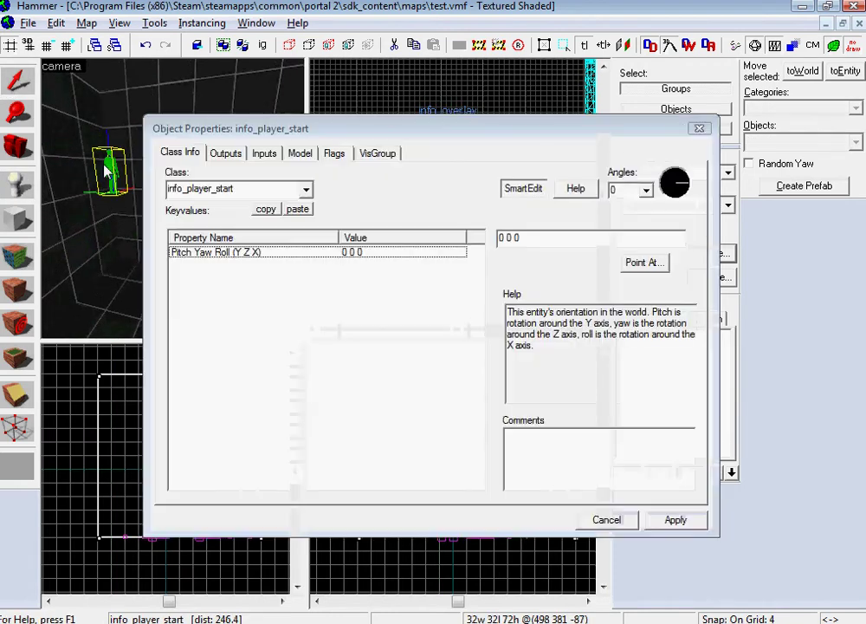
{"action": "double_click", "coordinate": [201, 189]}
{"action": "type", "text": "indi"}
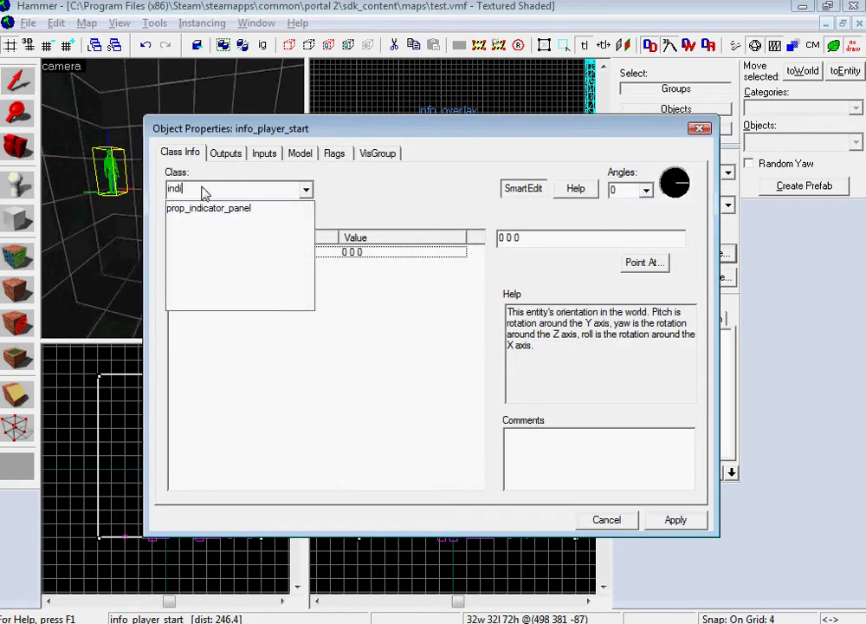
{"action": "left_click", "coordinate": [208, 208]}
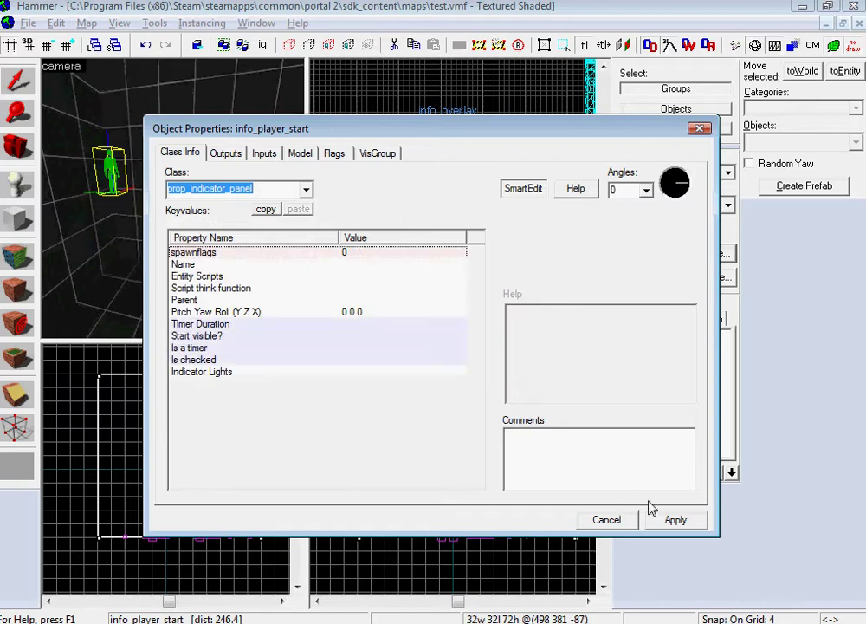
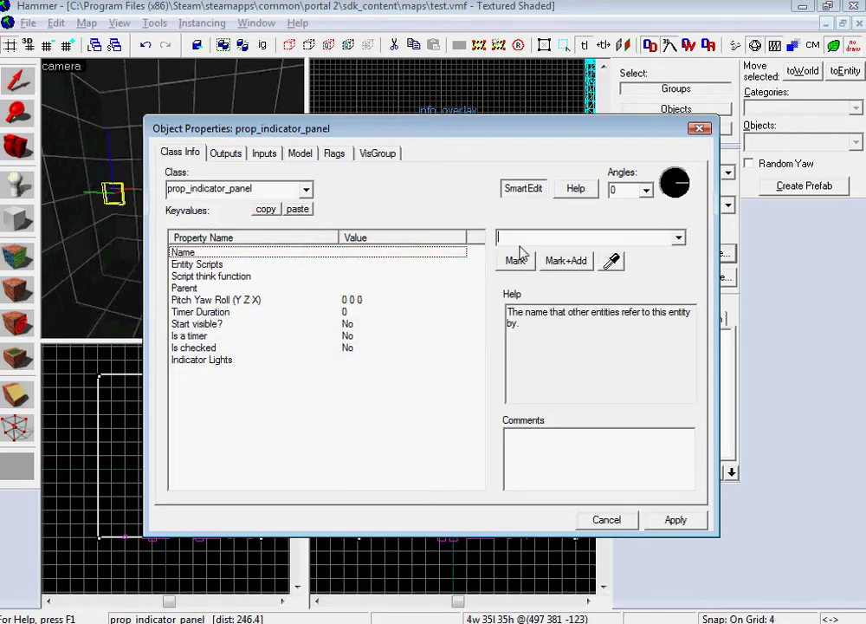
Name the indicator panel indicator_1 and set its Indicator Lights to lights_1.
{"action": "type", "text": "indicator_1"}
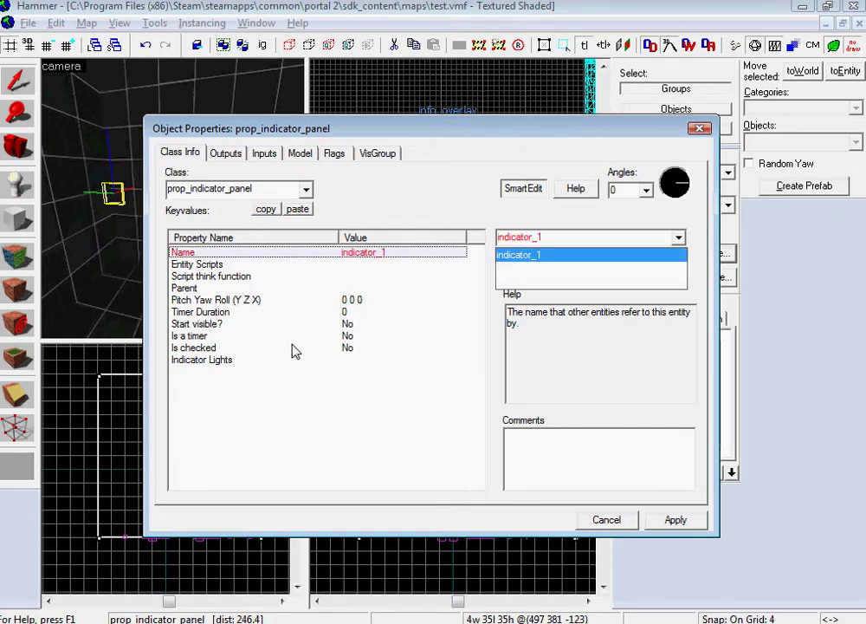
{"action": "key", "text": "Return"}
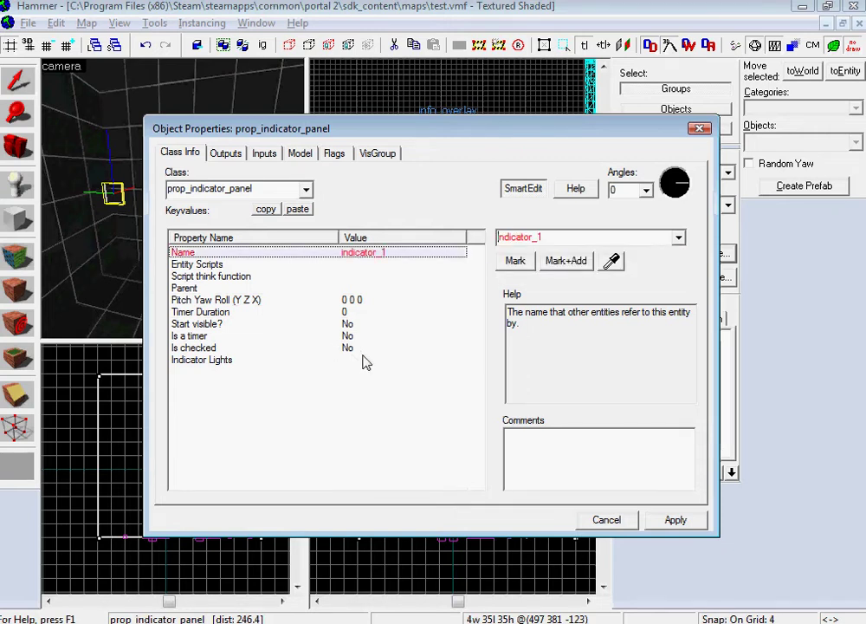
{"action": "left_click", "coordinate": [437, 348]}
{"action": "left_click", "coordinate": [435, 360]}
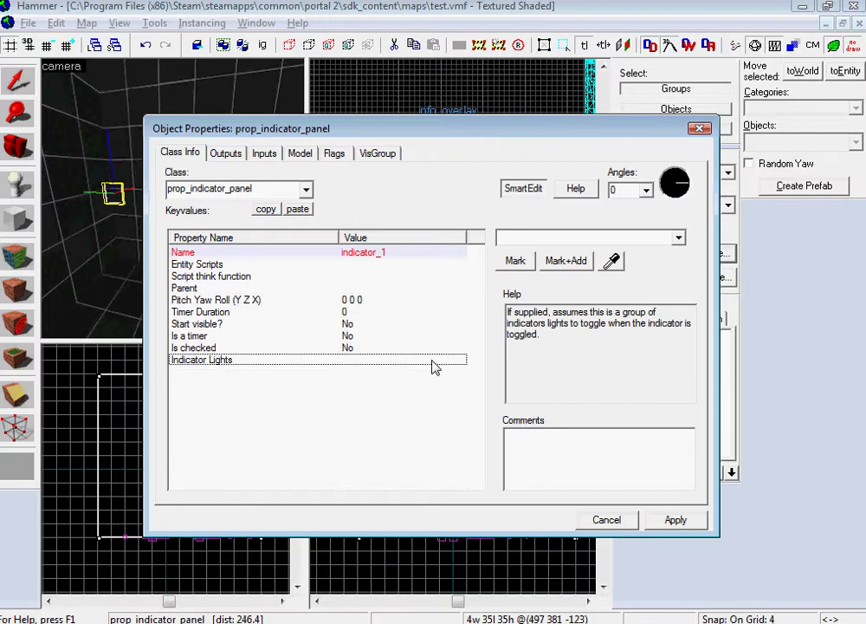
{"action": "left_click", "coordinate": [680, 238]}
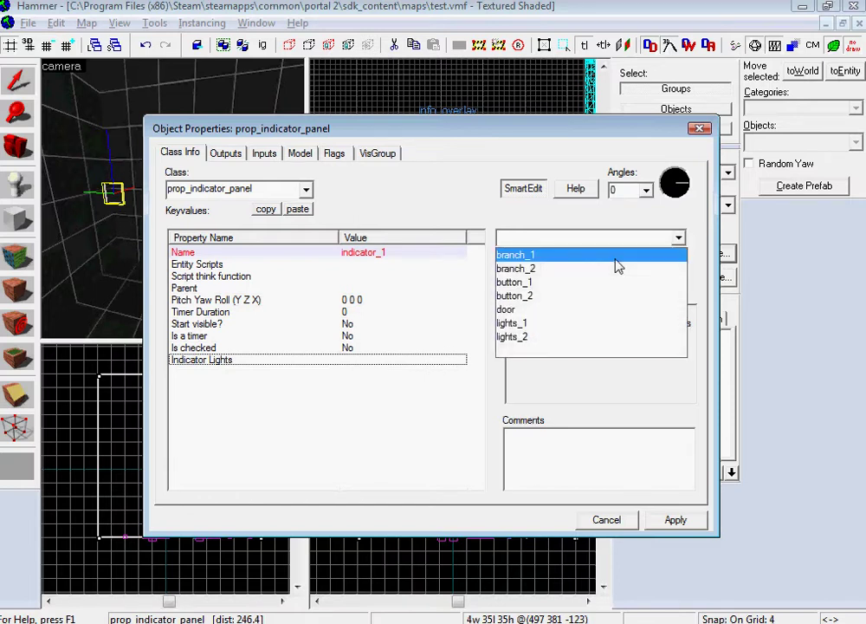
{"action": "left_click", "coordinate": [601, 326]}
{"action": "left_click", "coordinate": [675, 520]}
{"action": "key", "text": "Escape"}
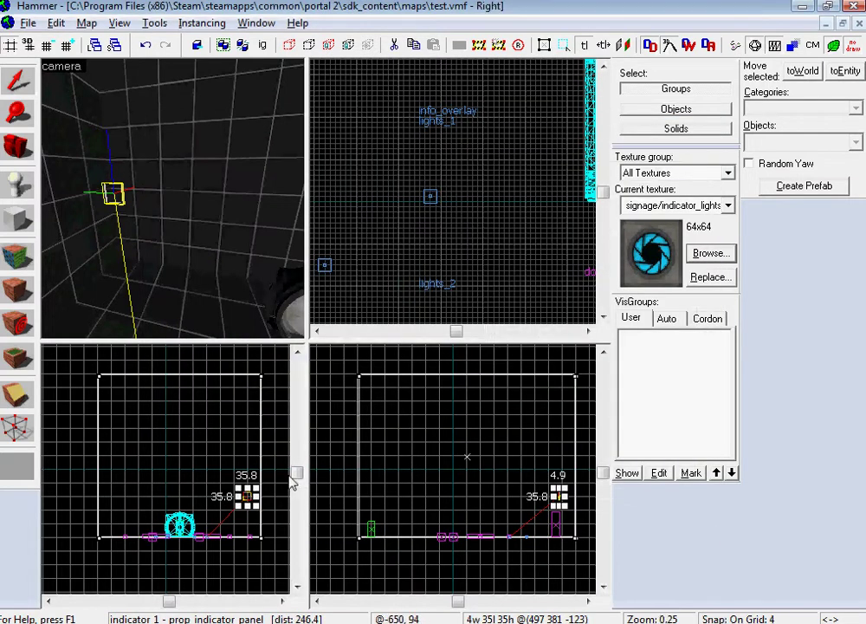
Copy the indicator panel along the wall to the south side of the door at about the same height.
{"action": "left_click_drag", "start_coordinate": [247, 501], "coordinate": [139, 499]}
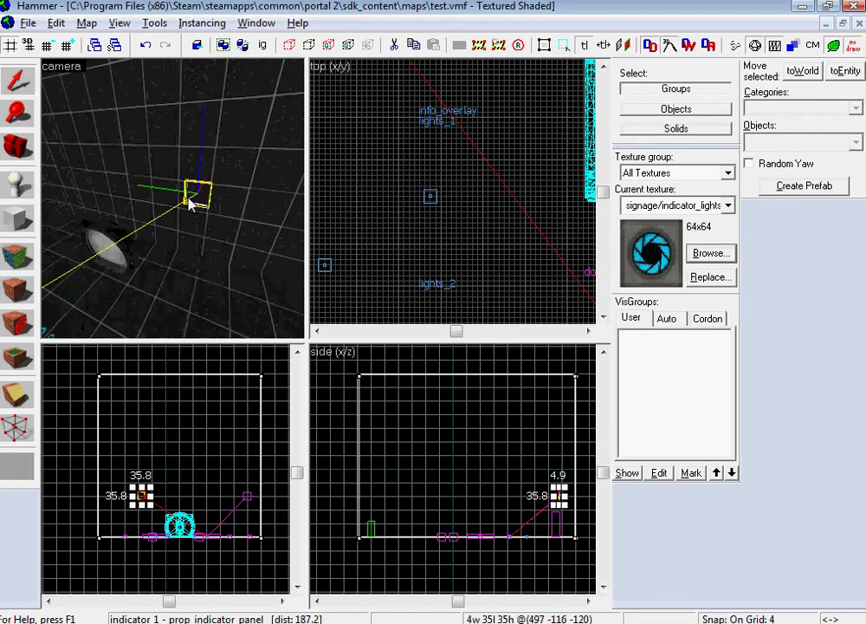
{"action": "double_click", "coordinate": [187, 202]}
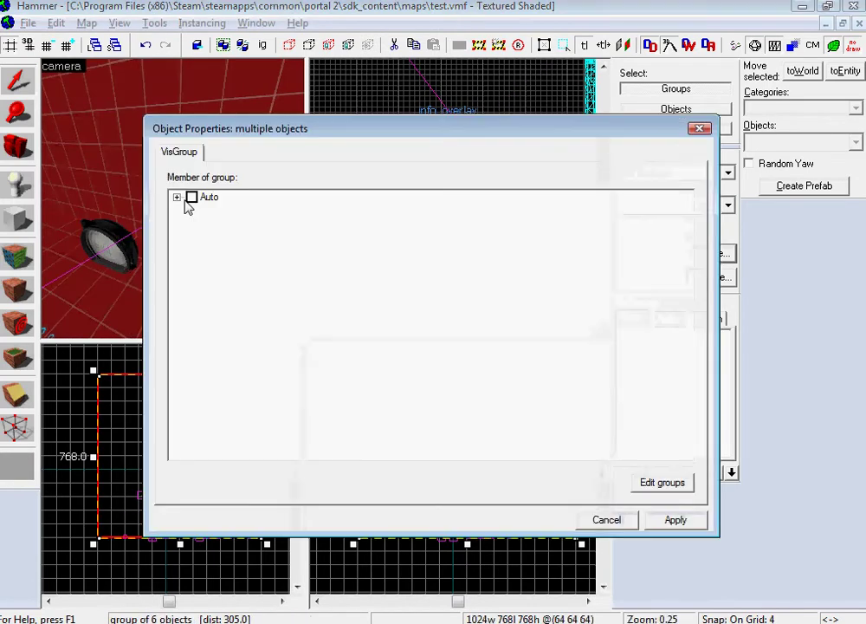
{"action": "left_click", "coordinate": [602, 518]}
Set the copied panel's Indicator Lights to lights_2 and rename it indicator_2.
{"action": "double_click", "coordinate": [208, 190]}
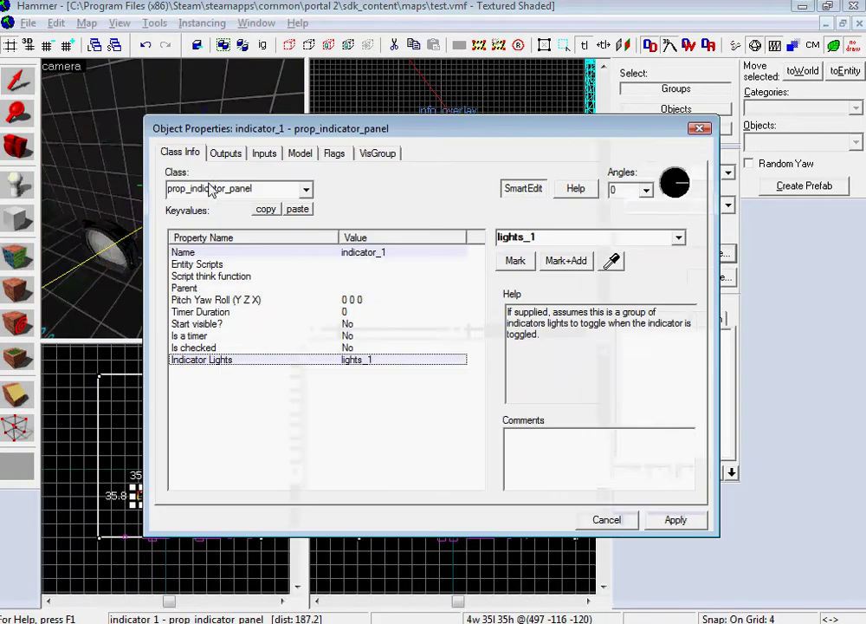
{"action": "key", "text": "alt+Down"}
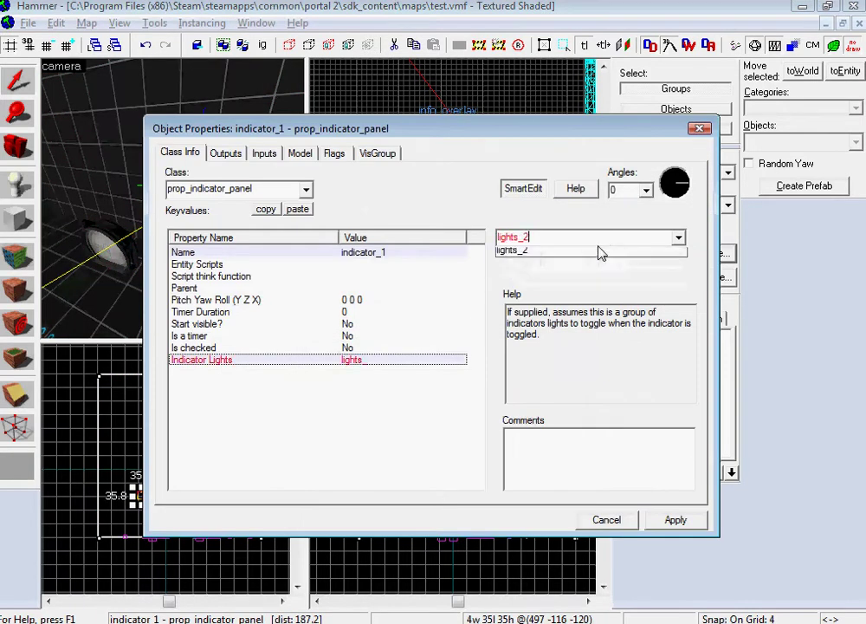
{"action": "left_click", "coordinate": [599, 252]}
{"action": "left_click", "coordinate": [398, 252]}
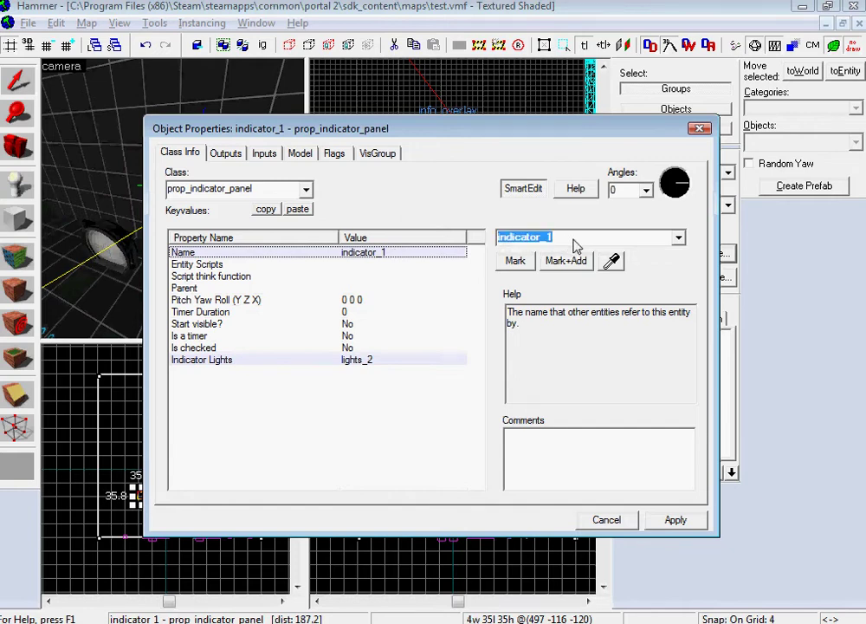
{"action": "type", "text": "2"}
{"action": "left_click", "coordinate": [693, 520]}
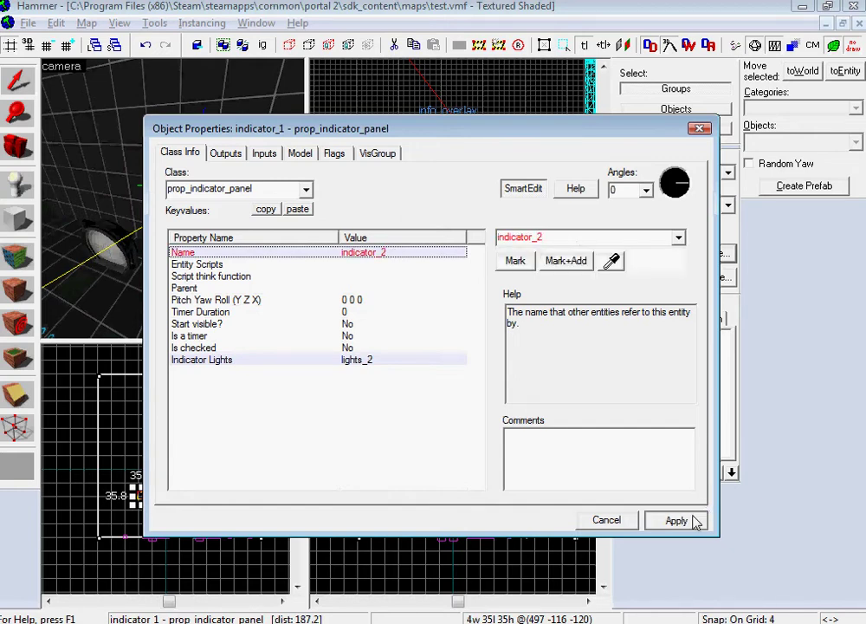
{"action": "left_click", "coordinate": [625, 520]}
Add an OnPressed output to the southern floor button, button_2, that sends Check to indicator_2, and apply it.
{"action": "key", "text": "z"}
{"action": "key", "text": "a"}
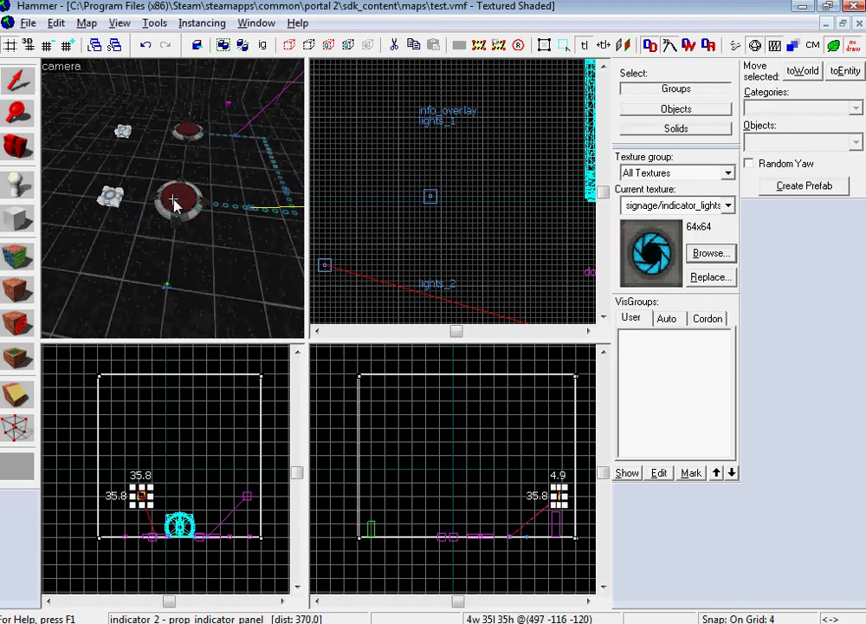
{"action": "double_click", "coordinate": [172, 202]}
{"action": "left_click", "coordinate": [225, 153]}
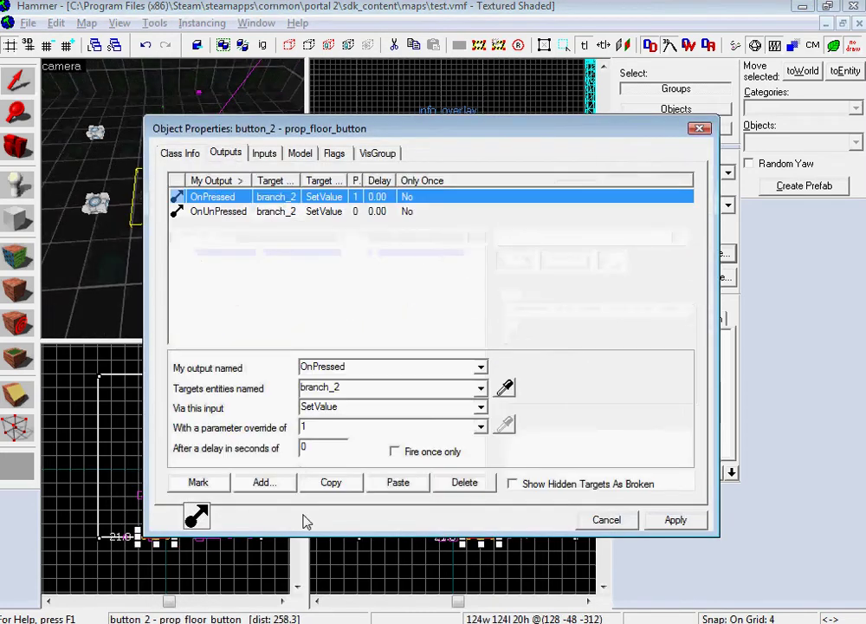
{"action": "left_click", "coordinate": [284, 483]}
{"action": "left_click", "coordinate": [483, 367]}
{"action": "left_click", "coordinate": [407, 381]}
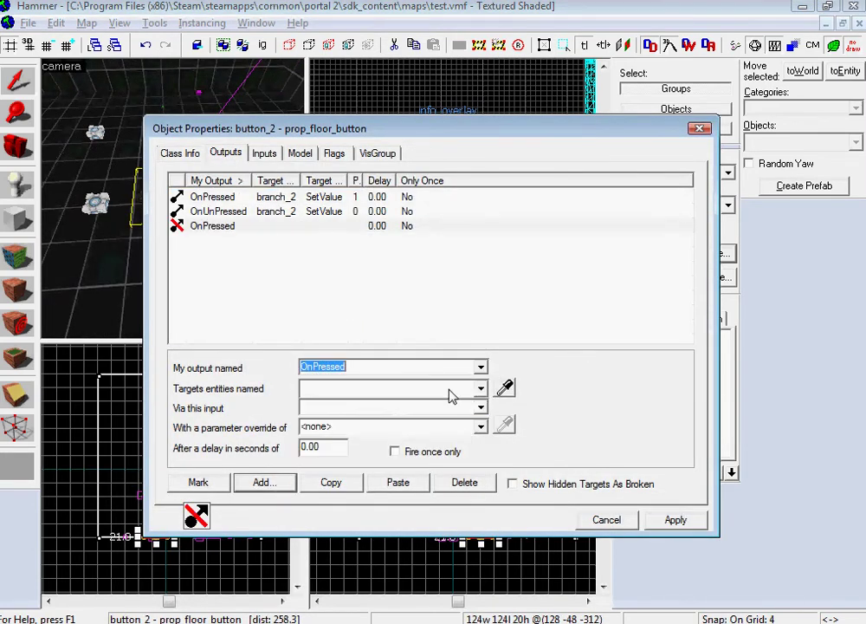
{"action": "left_click", "coordinate": [479, 389]}
{"action": "scroll", "coordinate": [482, 440], "scroll_direction": "down", "scroll_amount": 2}
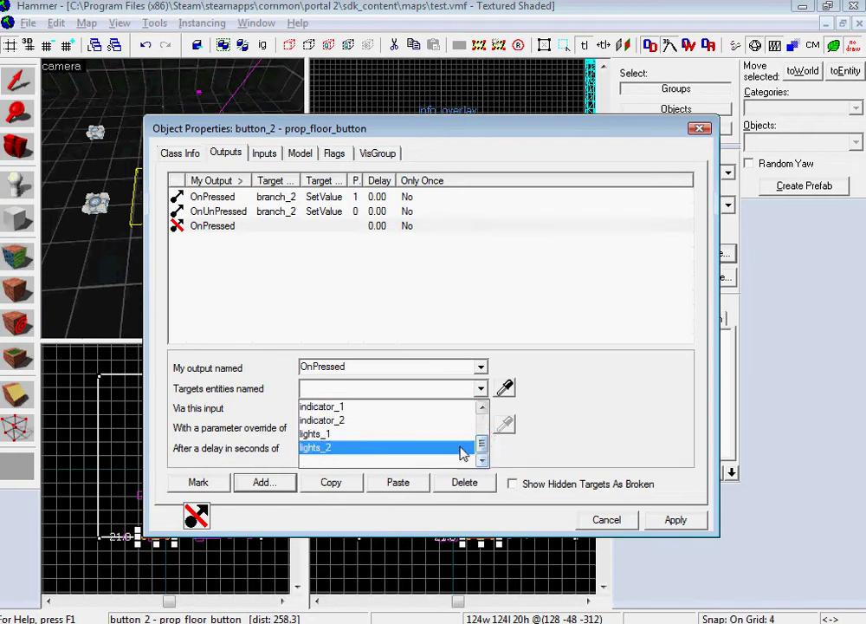
{"action": "left_click", "coordinate": [416, 419]}
{"action": "left_click", "coordinate": [378, 409]}
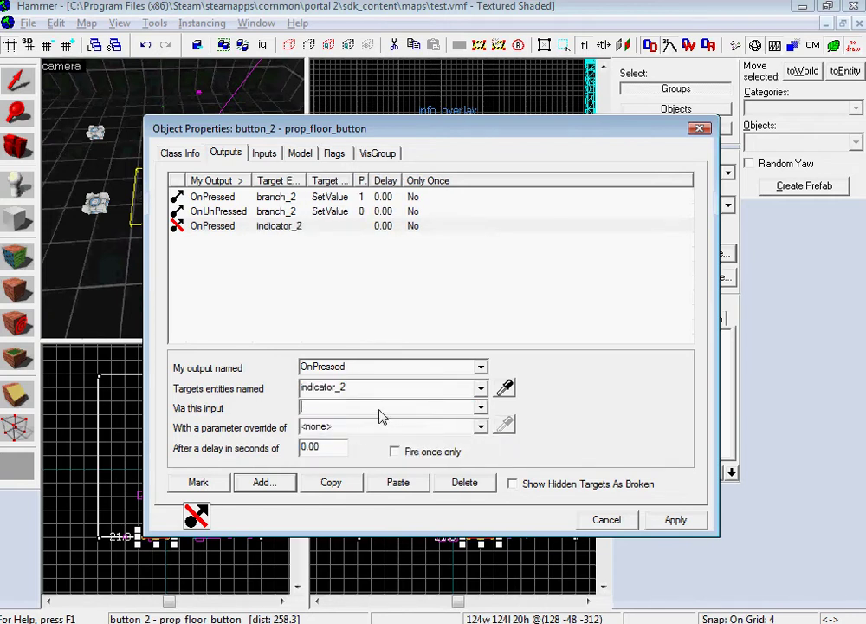
{"action": "type", "text": "check"}
{"action": "left_click", "coordinate": [677, 520]}
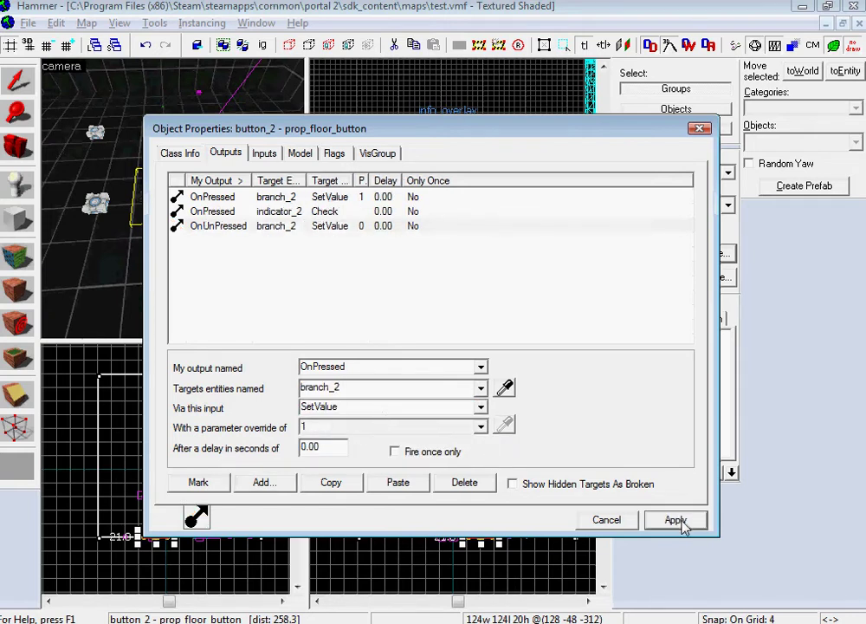
Add an OnUnPressed output to button_2 that sends Uncheck to indicator_2, and apply it.
{"action": "left_click", "coordinate": [260, 481]}
{"action": "left_click", "coordinate": [481, 370]}
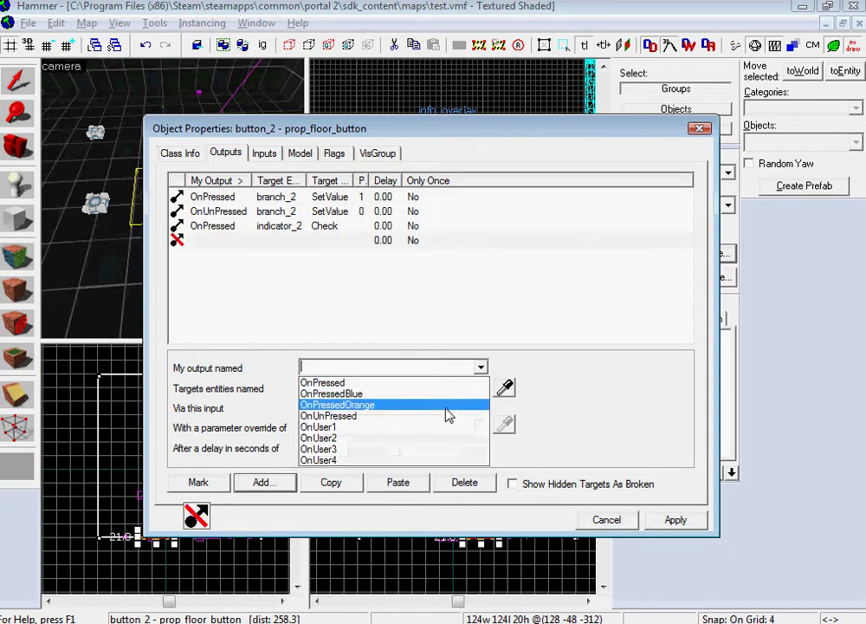
{"action": "left_click", "coordinate": [451, 428]}
{"action": "left_click", "coordinate": [482, 369]}
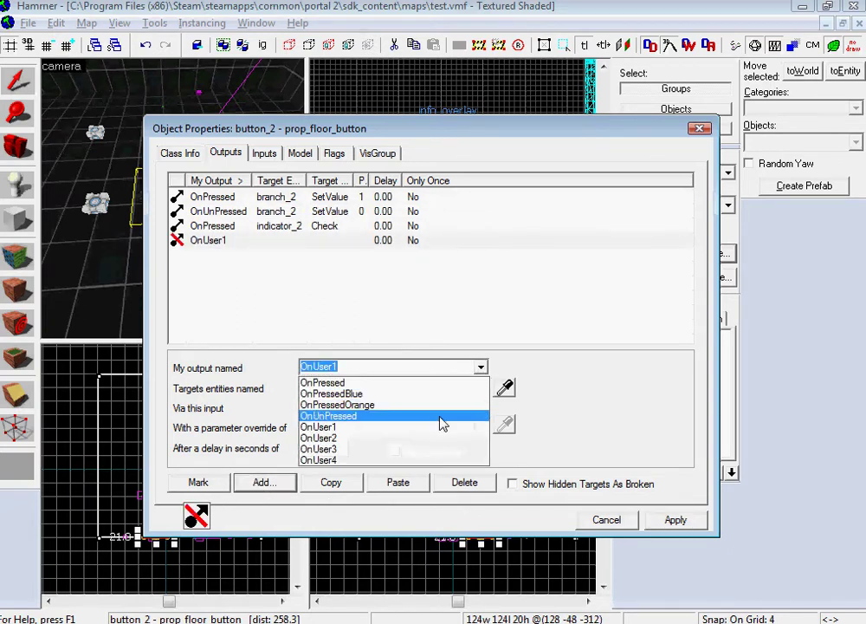
{"action": "left_click", "coordinate": [440, 416]}
{"action": "left_click", "coordinate": [480, 388]}
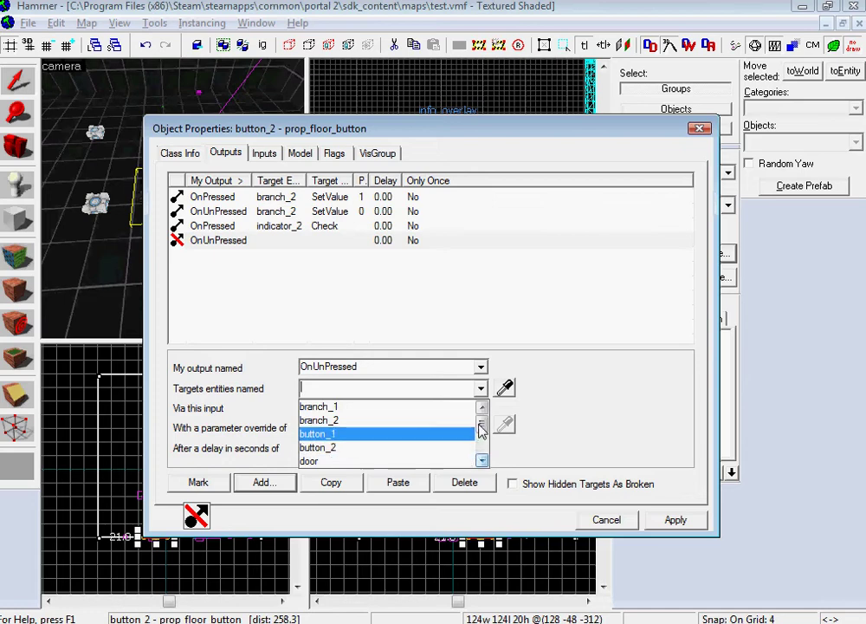
{"action": "scroll", "coordinate": [428, 459], "scroll_direction": "down", "scroll_amount": 2}
{"action": "left_click", "coordinate": [426, 423]}
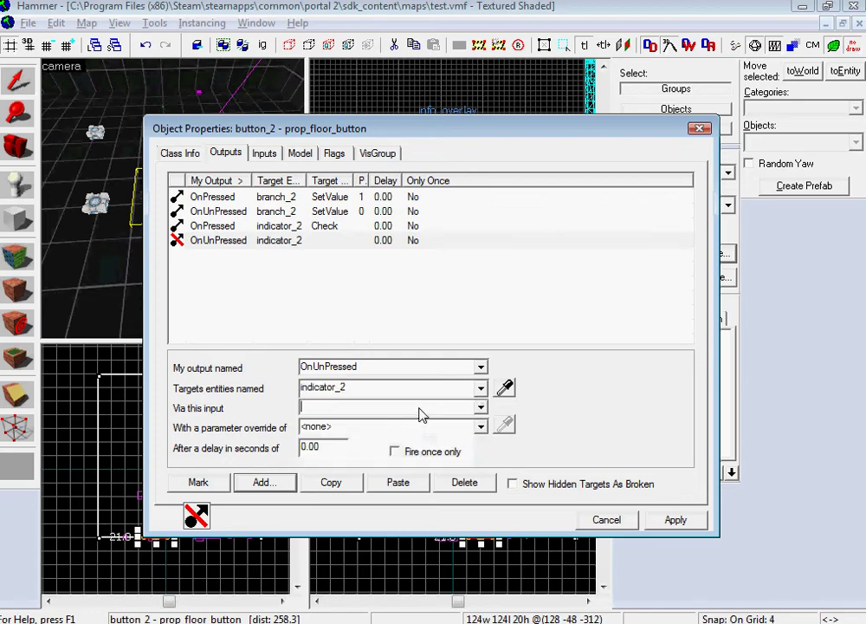
{"action": "type", "text": "Uncheck"}
{"action": "left_click", "coordinate": [665, 519]}
{"action": "left_click", "coordinate": [595, 519]}
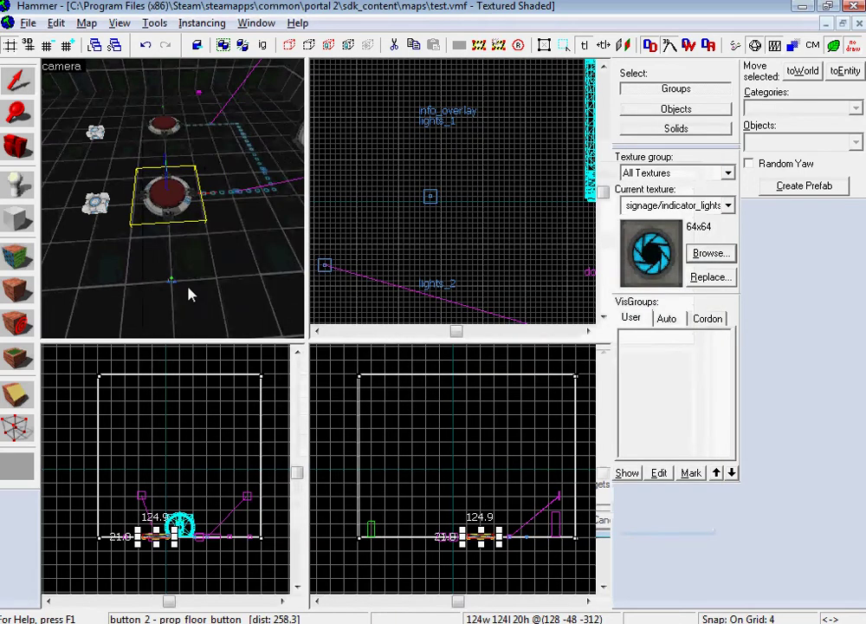
Add an OnPressed output to the northern floor button, button_1, that sends Check to indicator_1, and apply it.
{"action": "key", "text": "z"}
{"action": "key", "text": "w"}
{"action": "double_click", "coordinate": [173, 204]}
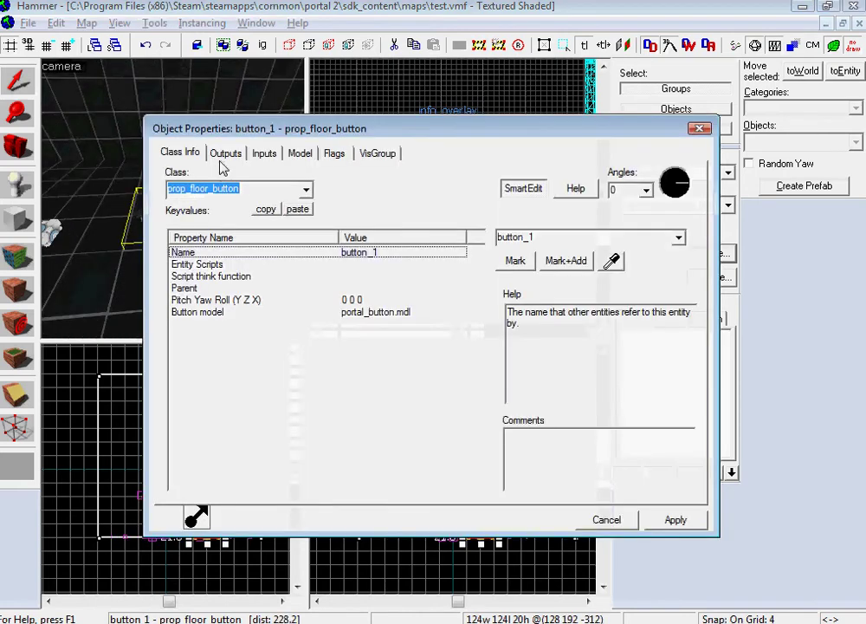
{"action": "left_click", "coordinate": [225, 153]}
{"action": "left_click", "coordinate": [264, 481]}
{"action": "left_click", "coordinate": [481, 367]}
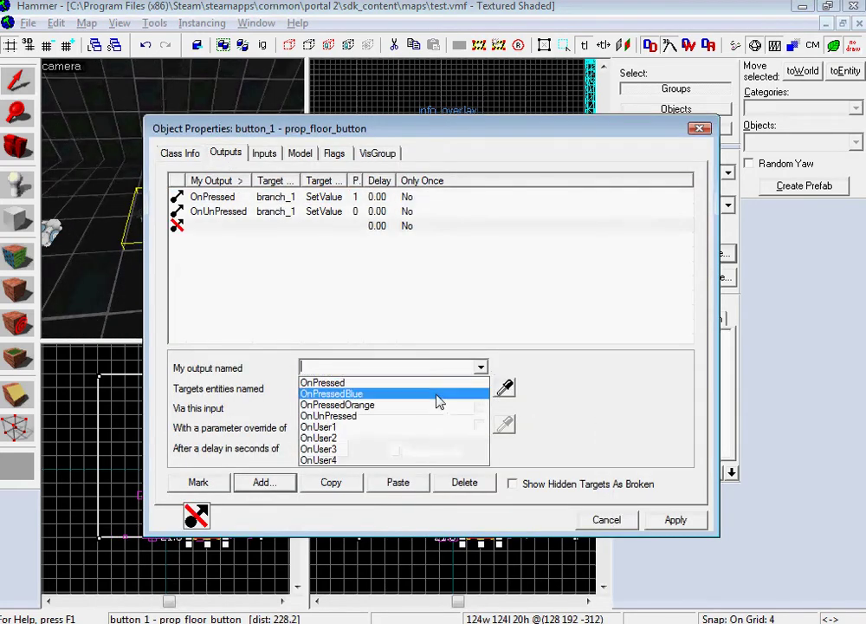
{"action": "left_click", "coordinate": [437, 394]}
{"action": "left_click", "coordinate": [480, 368]}
{"action": "left_click", "coordinate": [441, 379]}
{"action": "left_click", "coordinate": [481, 388]}
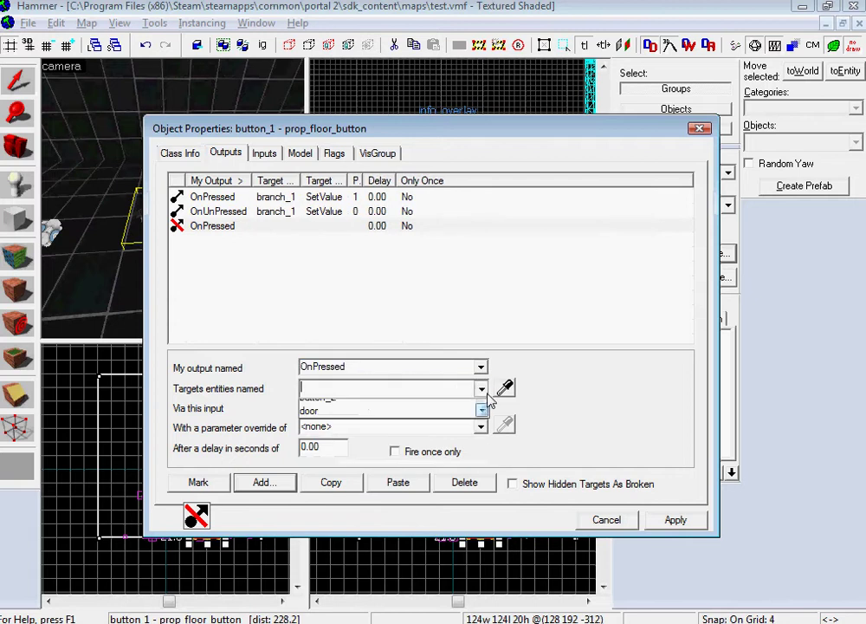
{"action": "left_click", "coordinate": [482, 459]}
{"action": "left_click", "coordinate": [422, 407]}
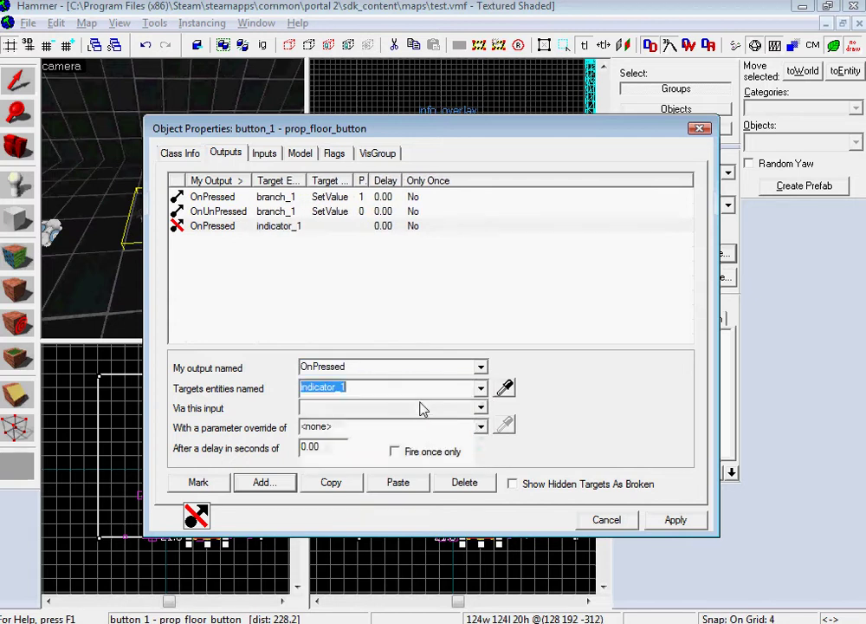
{"action": "type", "text": "Check"}
{"action": "left_click", "coordinate": [660, 523]}
Add an OnUnPressed output to button_1 that sends Uncheck to indicator_1, apply it and close the properties.
{"action": "left_click", "coordinate": [265, 482]}
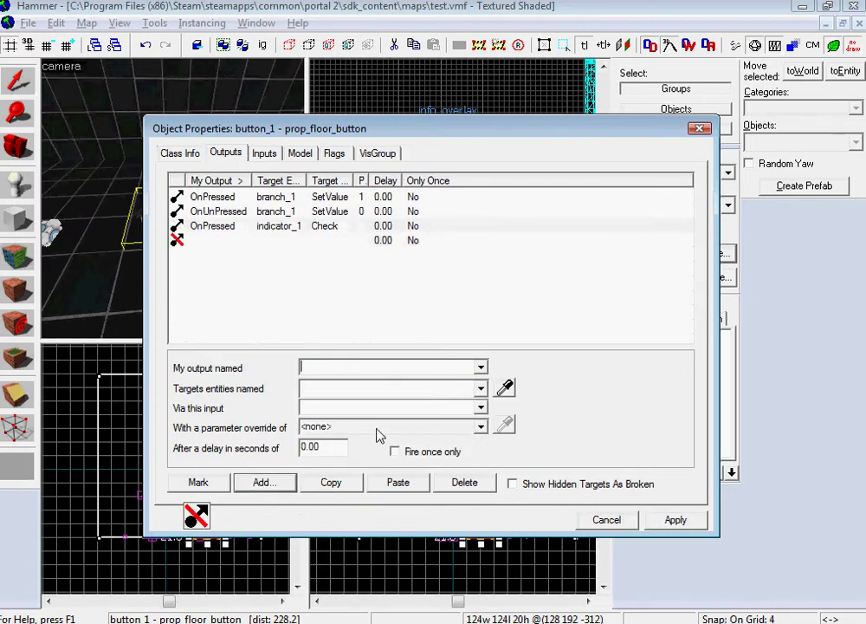
{"action": "left_click", "coordinate": [481, 367]}
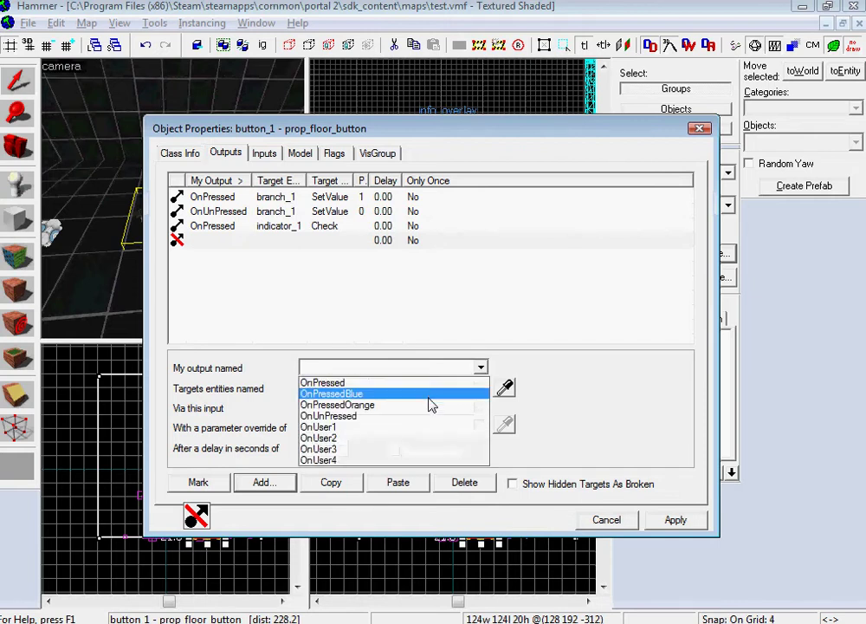
{"action": "left_click", "coordinate": [424, 415]}
{"action": "left_click", "coordinate": [481, 388]}
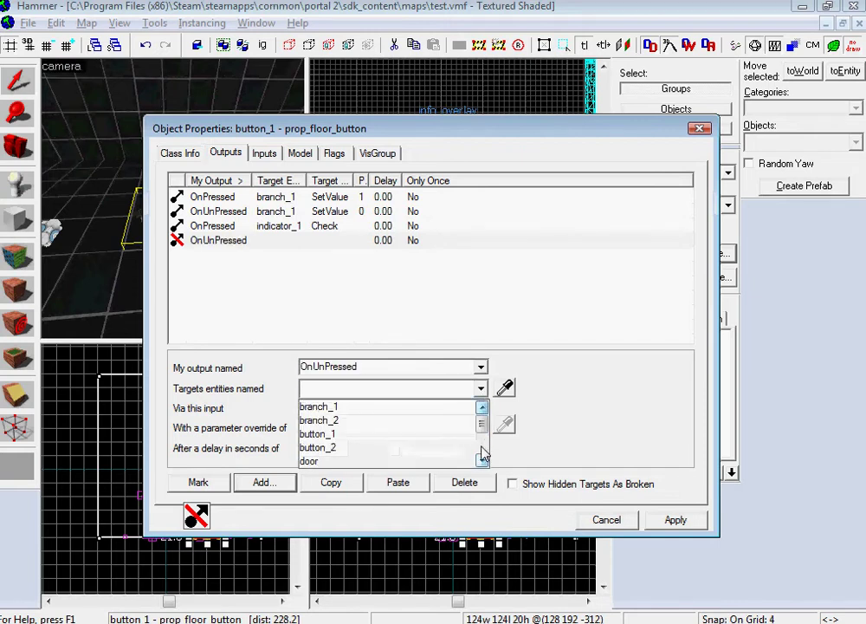
{"action": "scroll", "coordinate": [483, 453], "scroll_direction": "down", "scroll_amount": 2}
{"action": "left_click", "coordinate": [389, 407]}
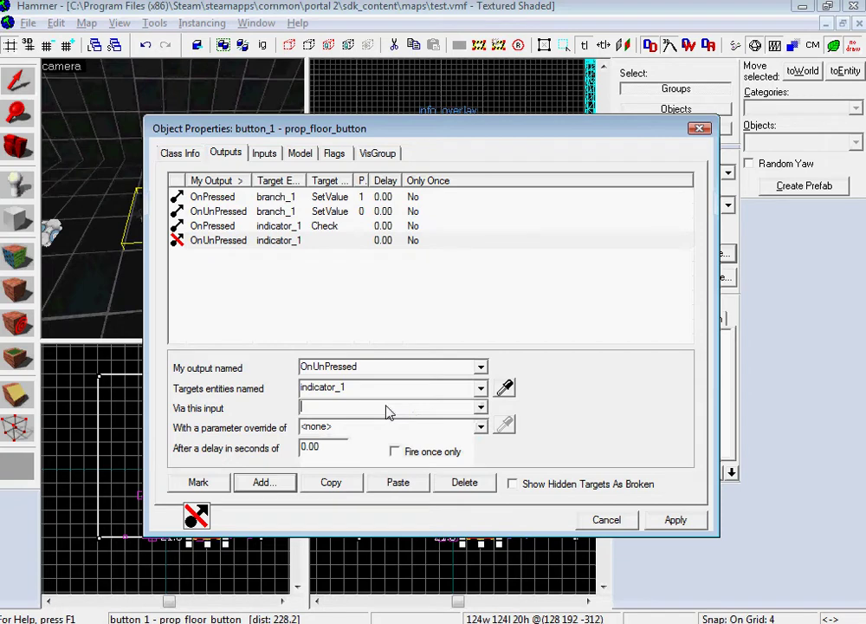
{"action": "type", "text": "Umn"}
{"action": "type", "text": "n"}
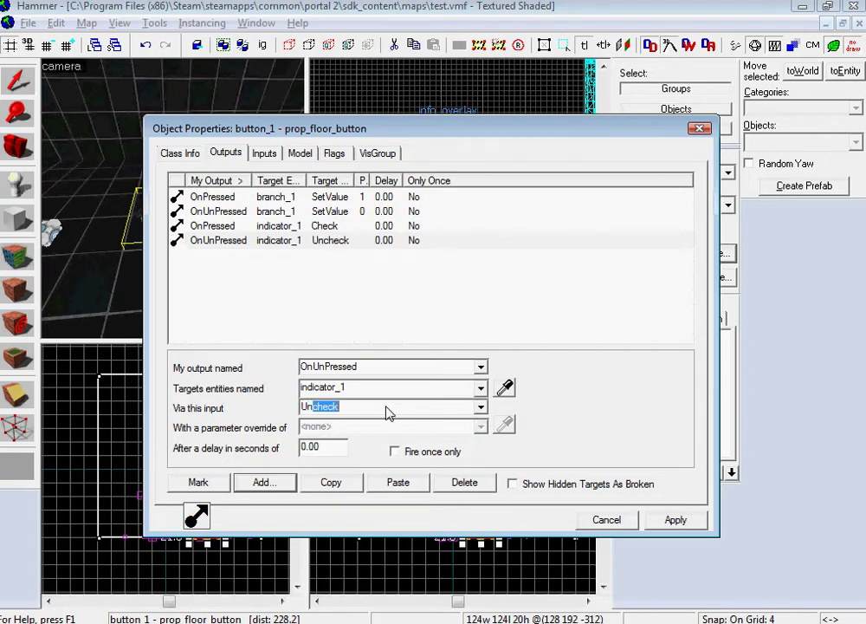
{"action": "left_click", "coordinate": [673, 525]}
{"action": "left_click", "coordinate": [612, 520]}
Place a new indicator-lights overlay on the floor between the existing light strip and the door.
{"action": "key", "text": "z"}
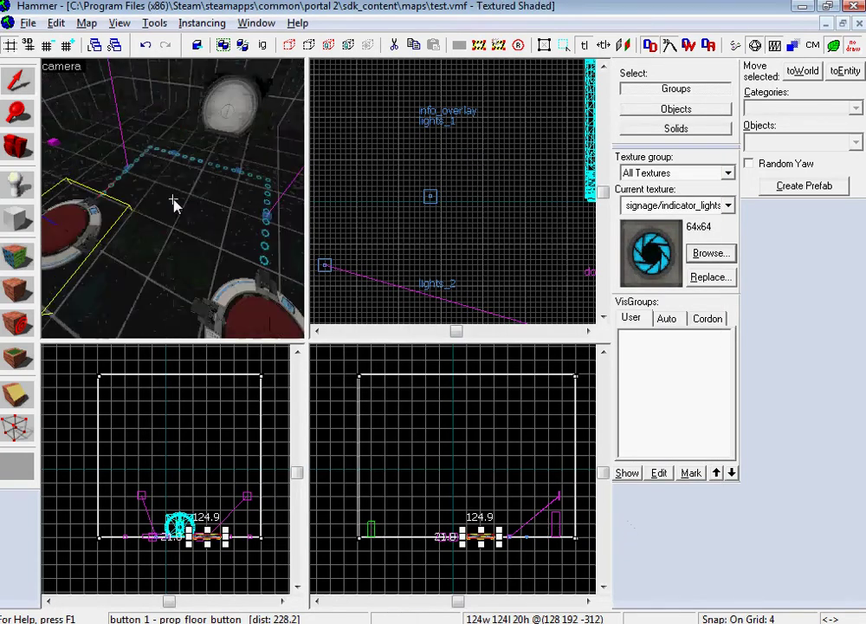
{"action": "key", "text": "d"}
{"action": "key", "text": "a"}
{"action": "key", "text": "z"}
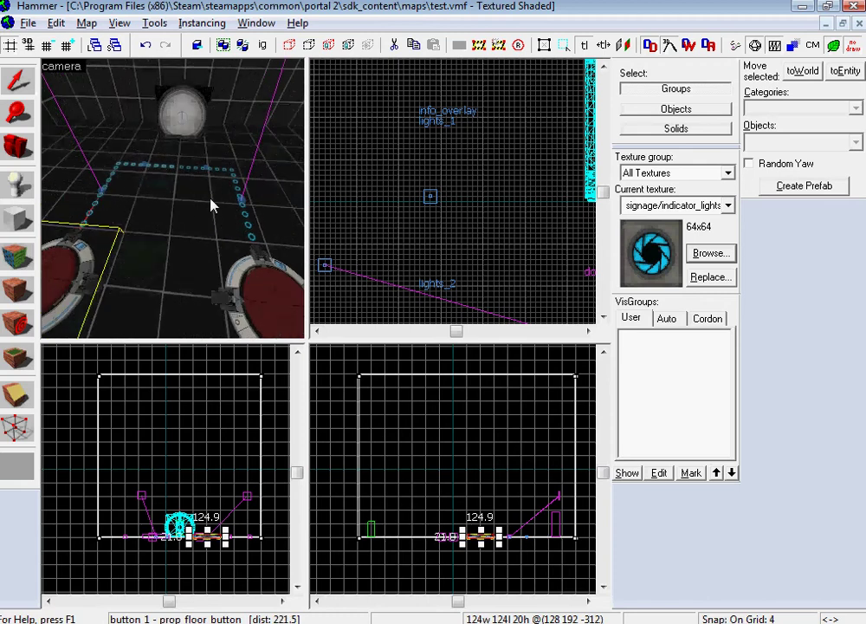
{"action": "key", "text": "z"}
{"action": "key", "text": "w"}
{"action": "key", "text": "s"}
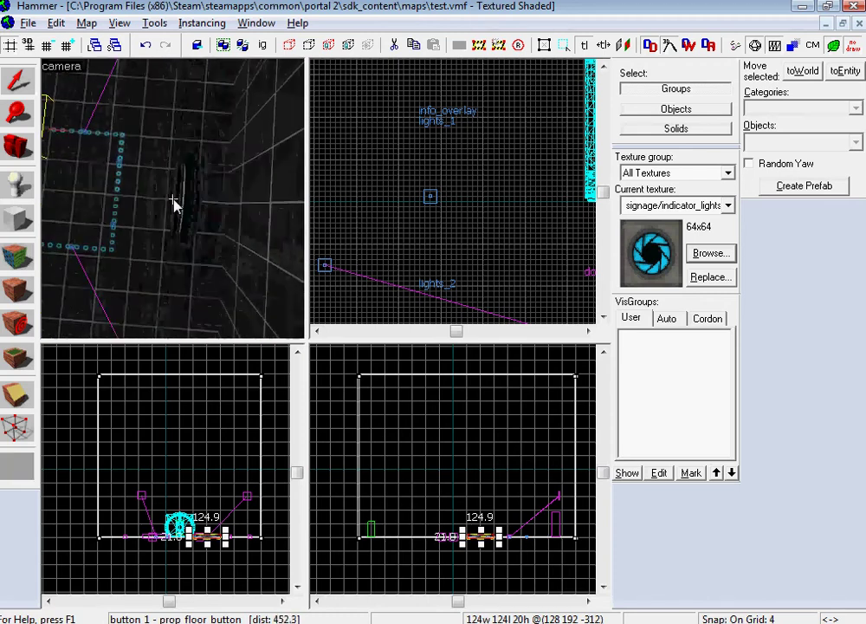
{"action": "left_click_drag", "start_coordinate": [173, 203], "coordinate": [174, 201]}
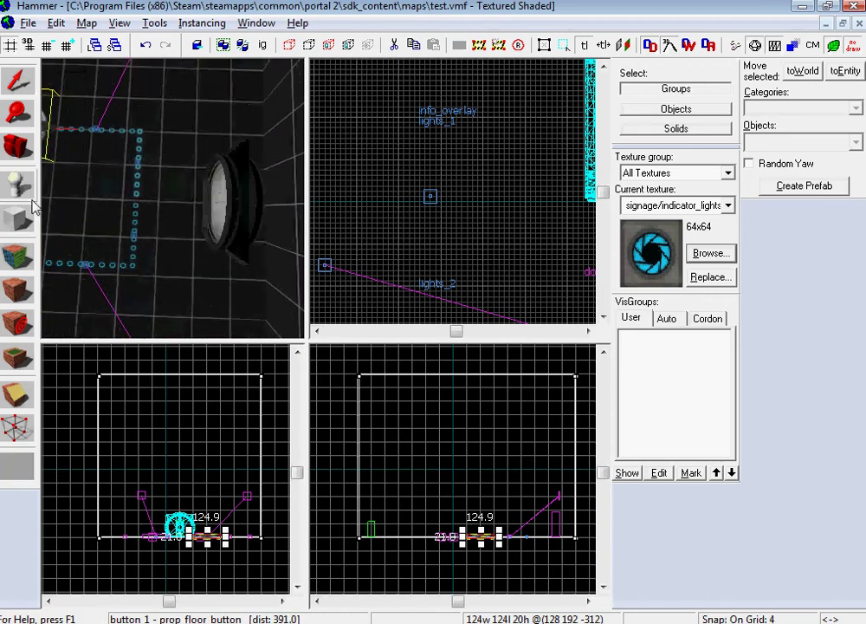
{"action": "left_click", "coordinate": [17, 395]}
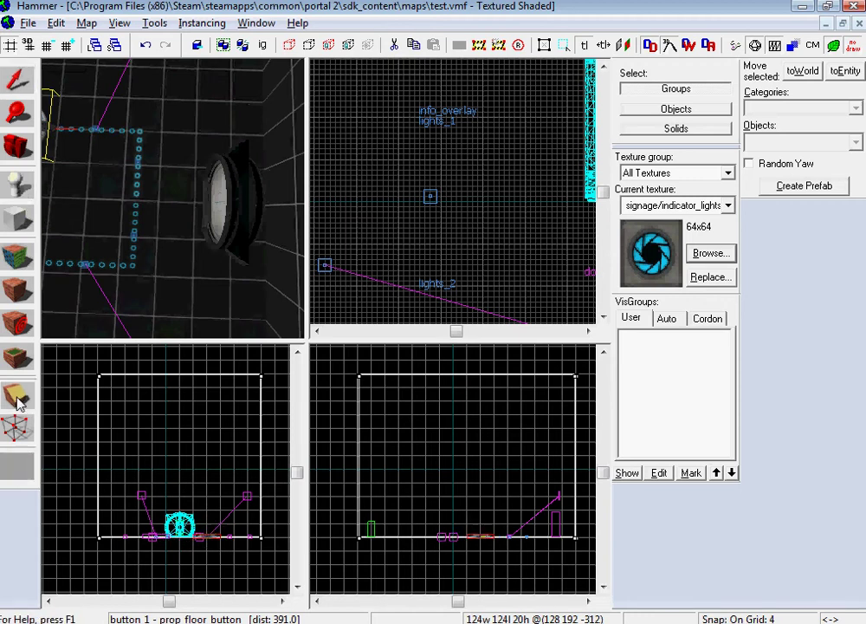
{"action": "left_click", "coordinate": [170, 208]}
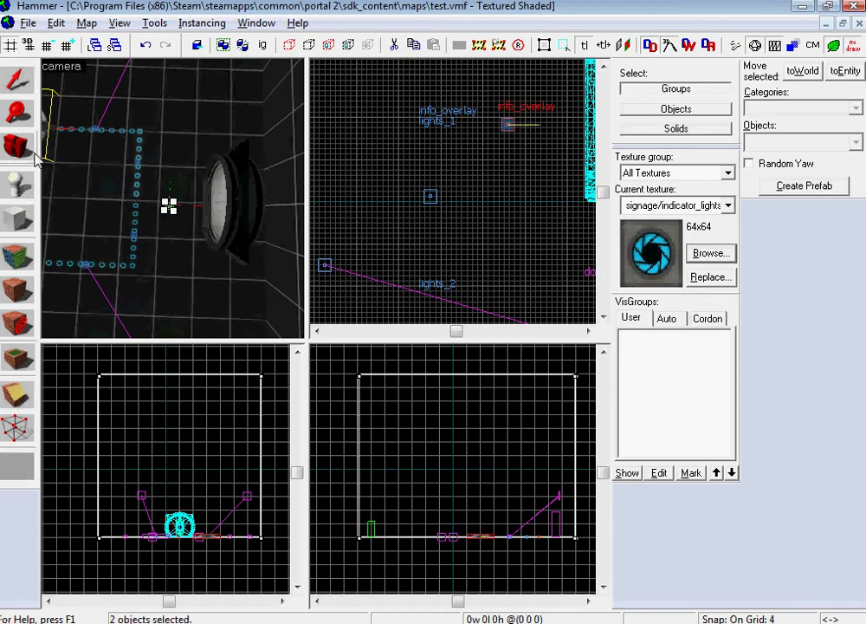
Name the new floor overlay lights_3, apply it and close its properties.
{"action": "left_click", "coordinate": [19, 80]}
{"action": "double_click", "coordinate": [170, 208]}
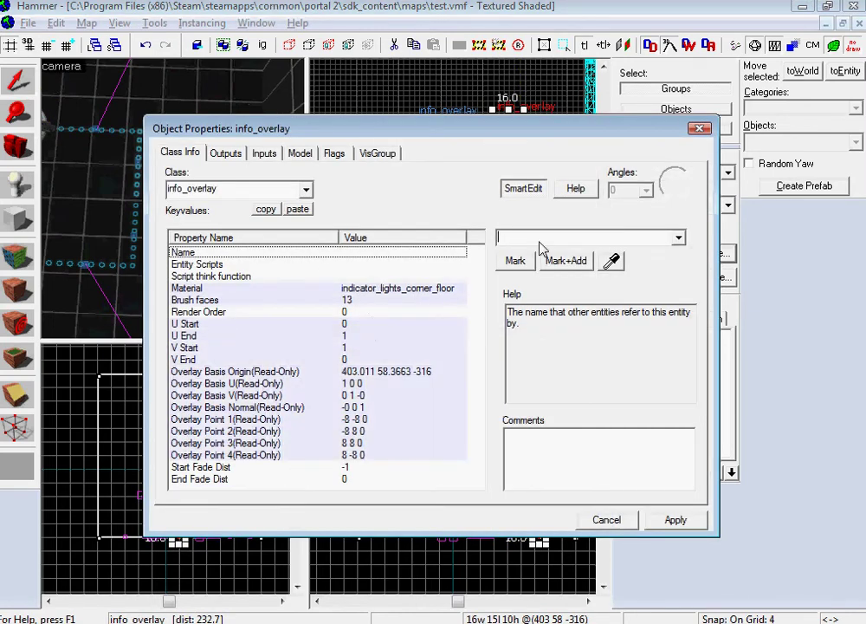
{"action": "type", "text": "lights_"}
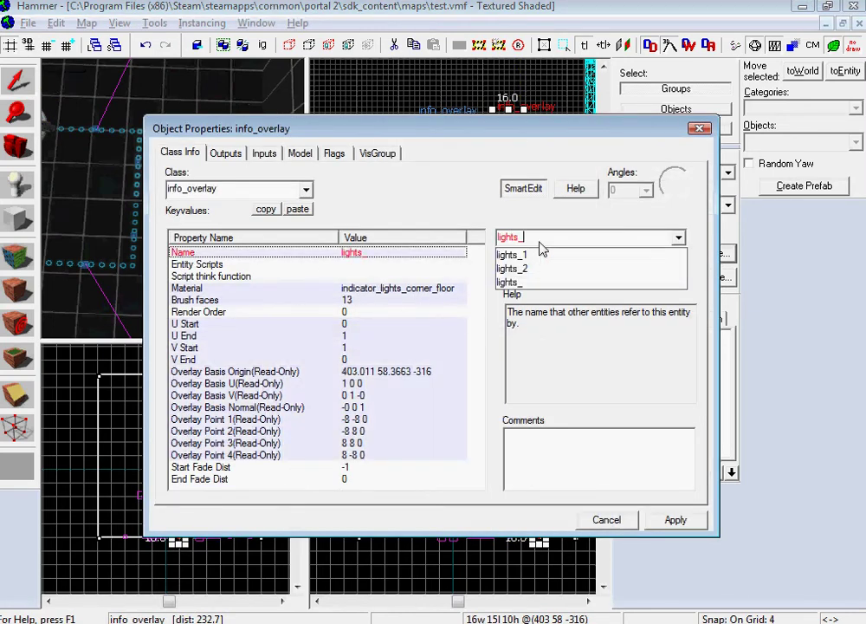
{"action": "type", "text": "3"}
{"action": "left_click", "coordinate": [674, 519]}
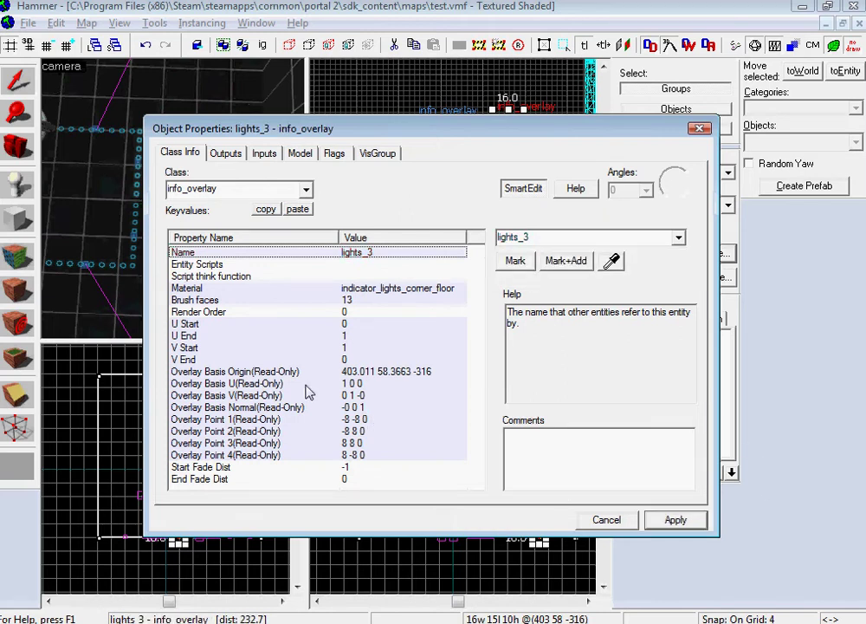
{"action": "left_click", "coordinate": [350, 335]}
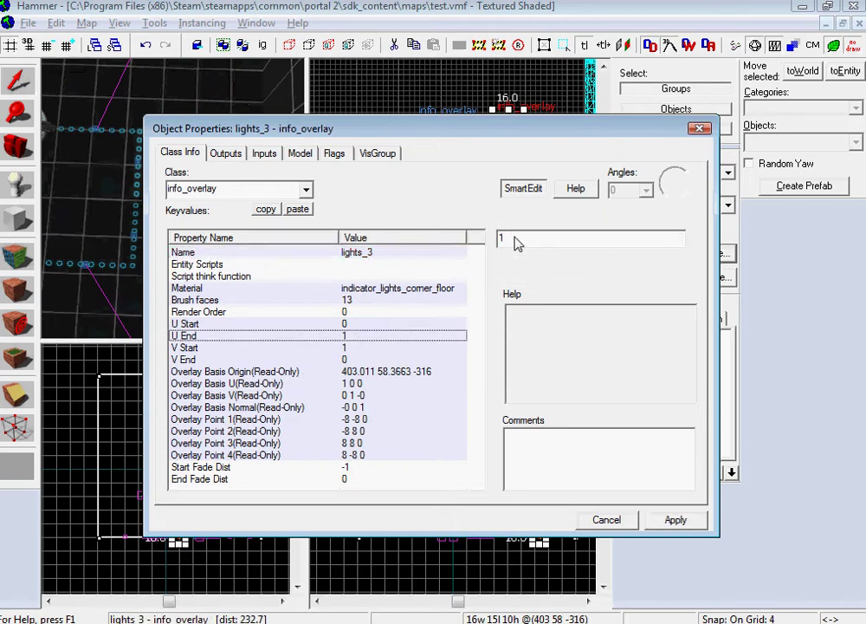
{"action": "left_click", "coordinate": [610, 519]}
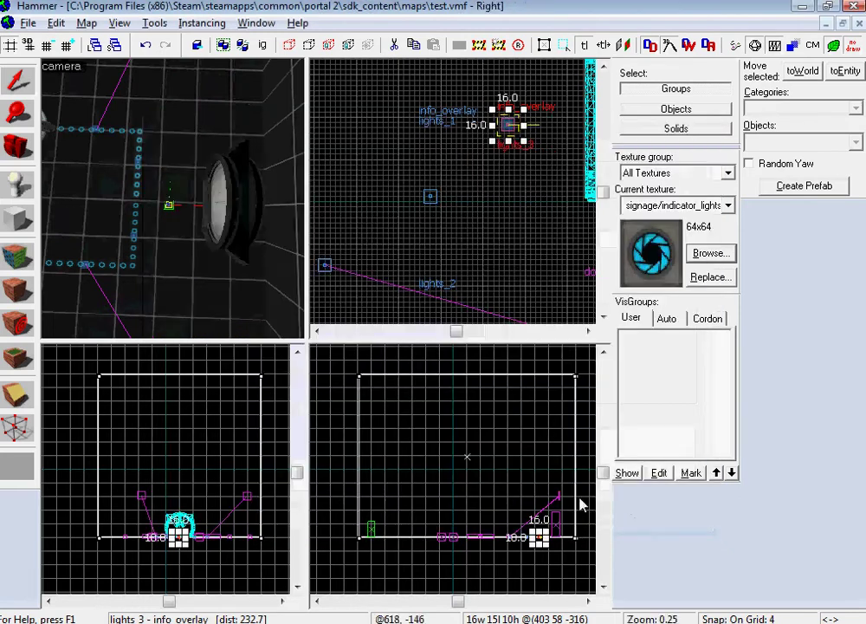
Stretch the lights_3 overlay to about 104 units from the light strip towards the door and shift it slightly north to the door's centre.
{"action": "left_click_drag", "start_coordinate": [524, 126], "coordinate": [572, 126]}
{"action": "left_click_drag", "start_coordinate": [492, 128], "coordinate": [436, 127]}
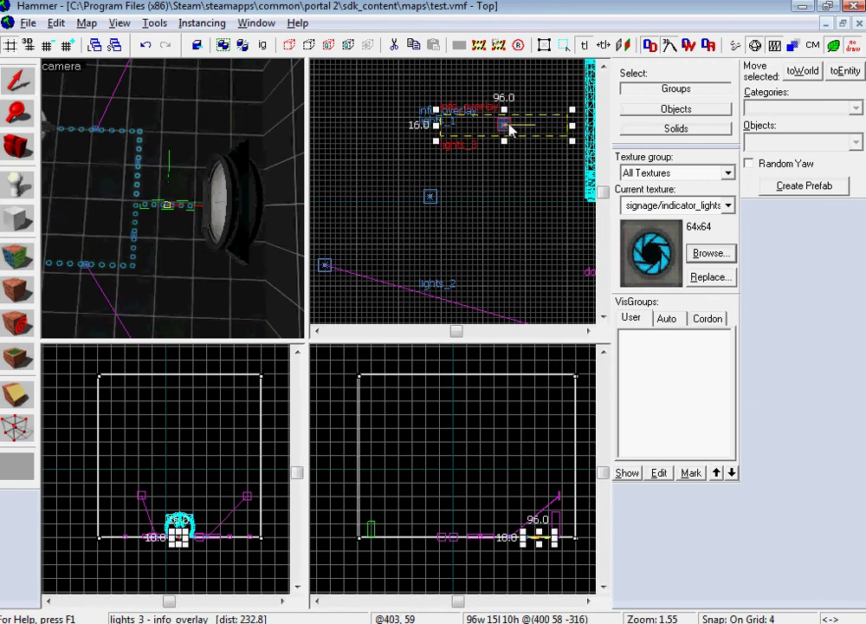
{"action": "left_click_drag", "start_coordinate": [508, 131], "coordinate": [511, 125]}
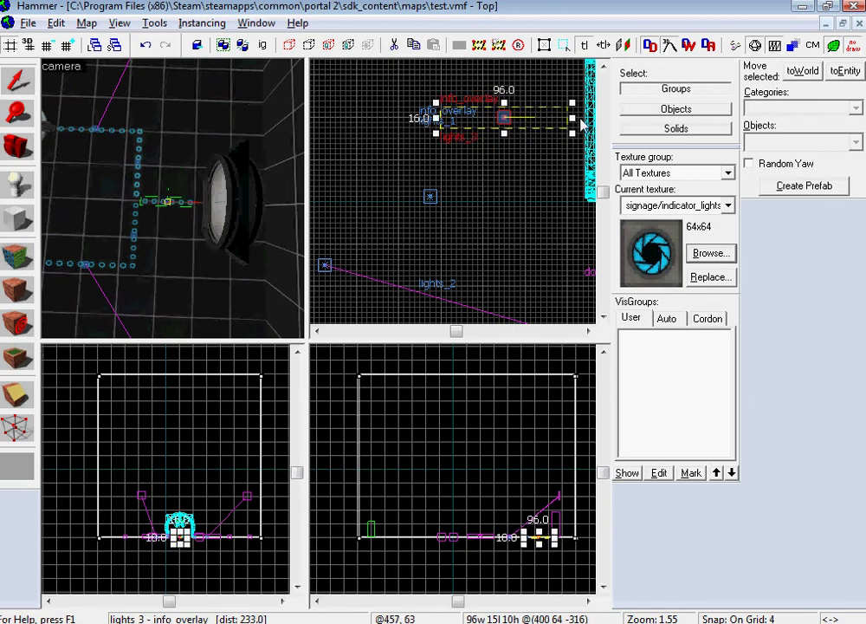
{"action": "left_click_drag", "start_coordinate": [572, 125], "coordinate": [584, 124]}
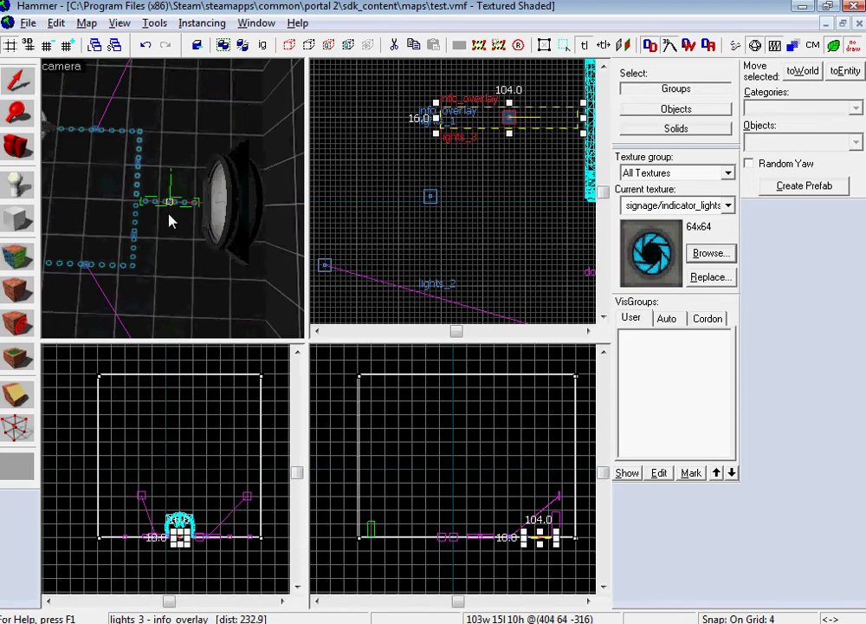
Copy the indicator_2 panel along the wall to directly above the door at the same height.
{"action": "key", "text": "z"}
{"action": "key", "text": "s"}
{"action": "key", "text": "s"}
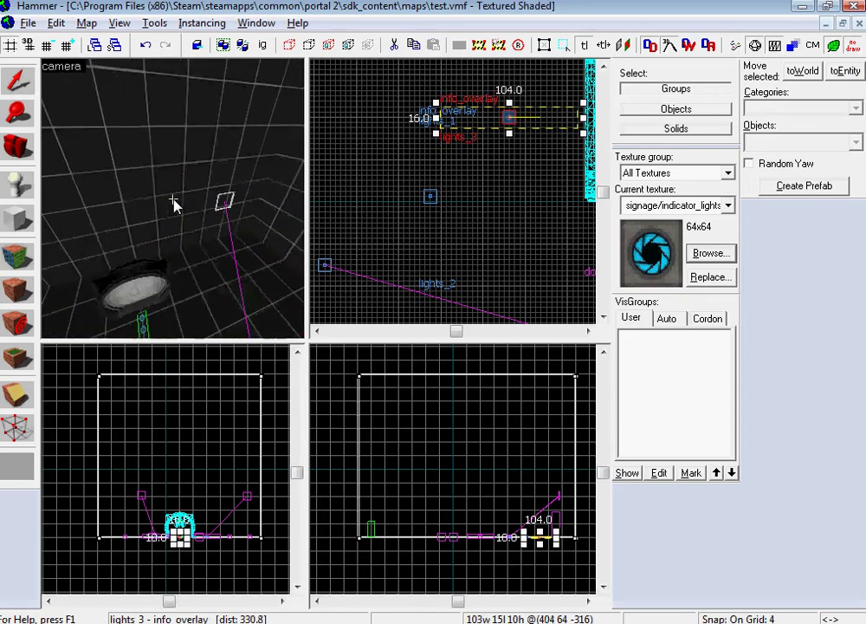
{"action": "left_click", "coordinate": [221, 203]}
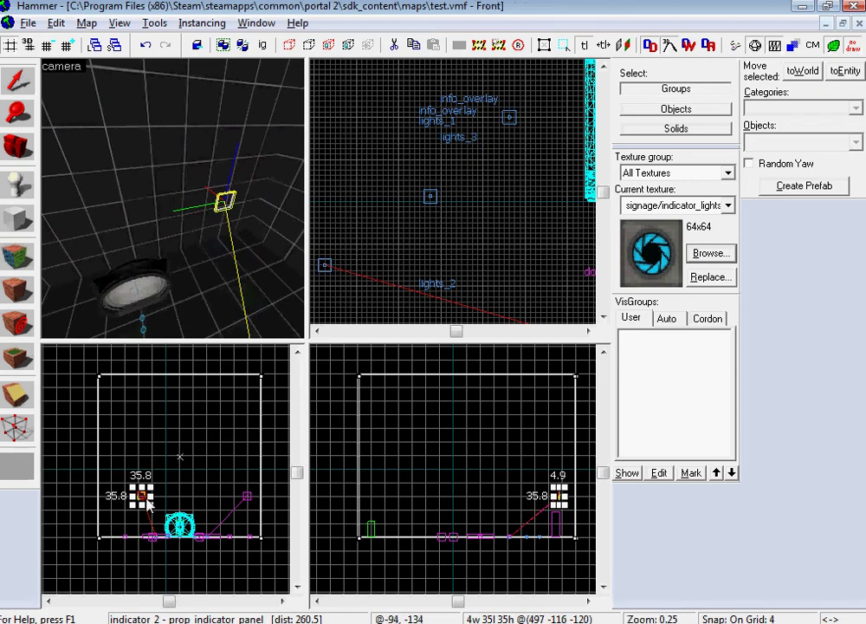
{"action": "left_click_drag", "start_coordinate": [145, 500], "coordinate": [182, 500], "text": "shift"}
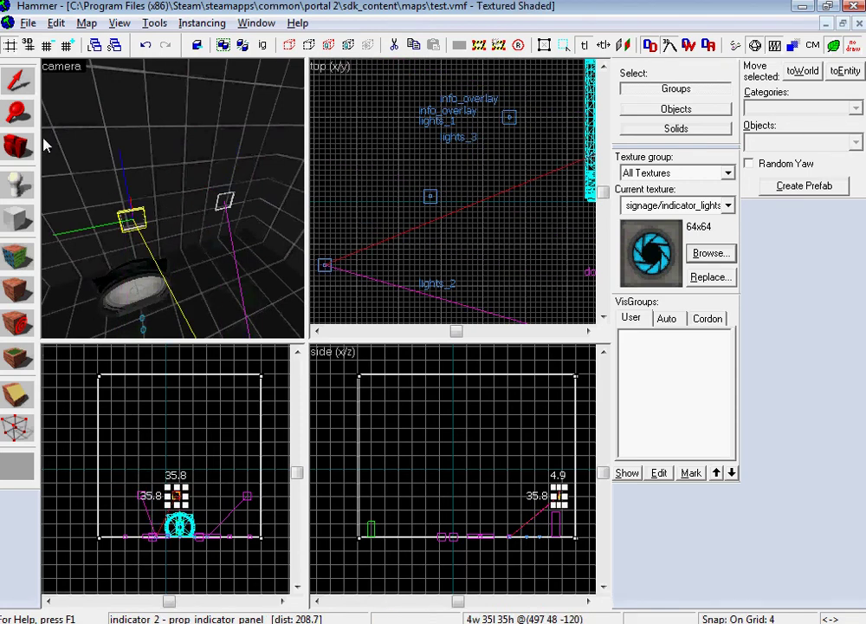
Rename the copied panel above the door indicator_3, set its Indicator Lights to lights_3, and apply.
{"action": "left_click", "coordinate": [119, 216]}
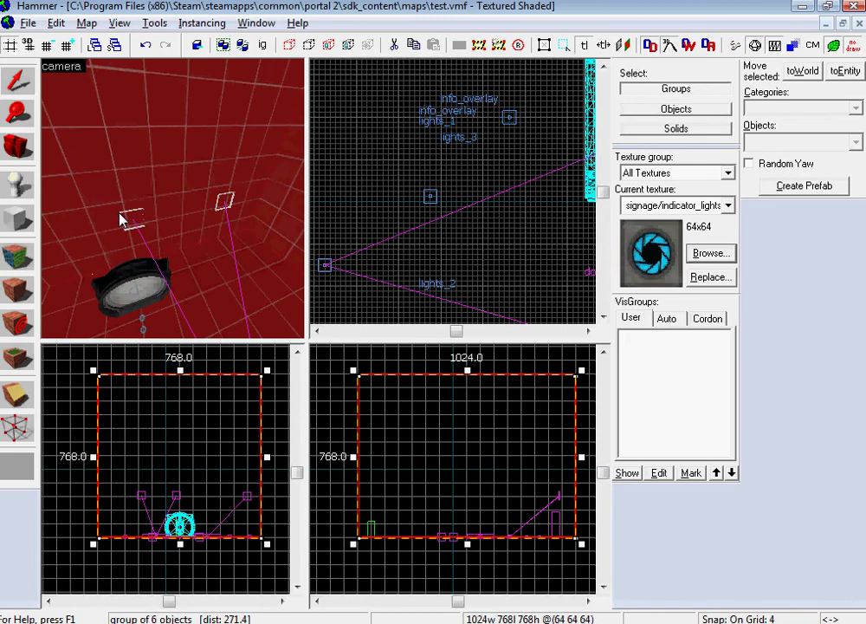
{"action": "double_click", "coordinate": [122, 217]}
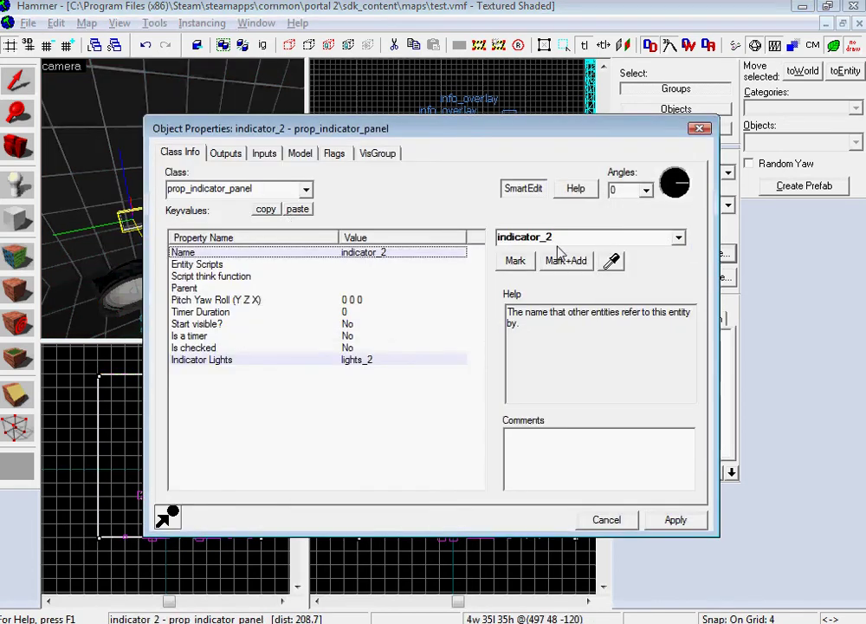
{"action": "key", "text": "BackSpace"}
{"action": "type", "text": "3"}
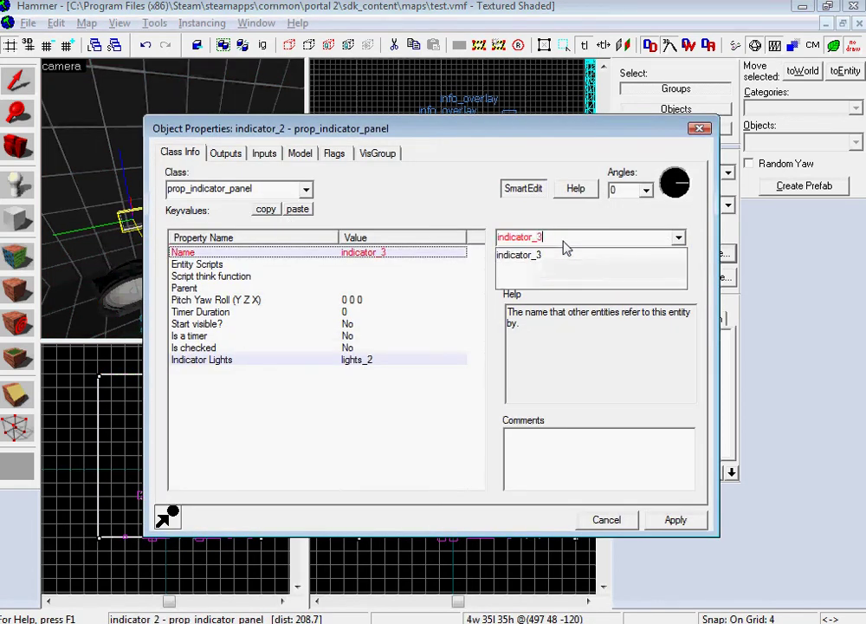
{"action": "left_click", "coordinate": [353, 360]}
{"action": "left_click", "coordinate": [568, 246]}
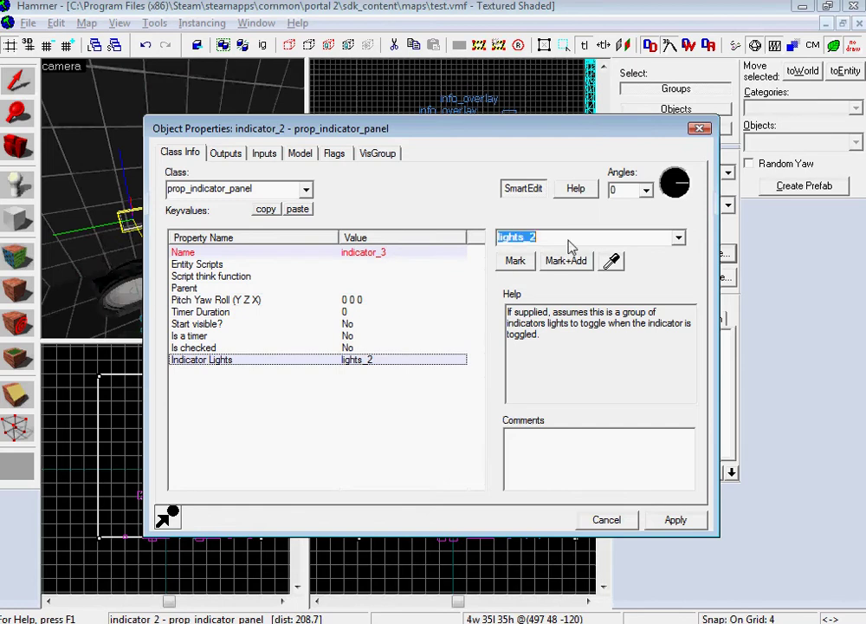
{"action": "type", "text": "lights_3"}
{"action": "left_click", "coordinate": [675, 518]}
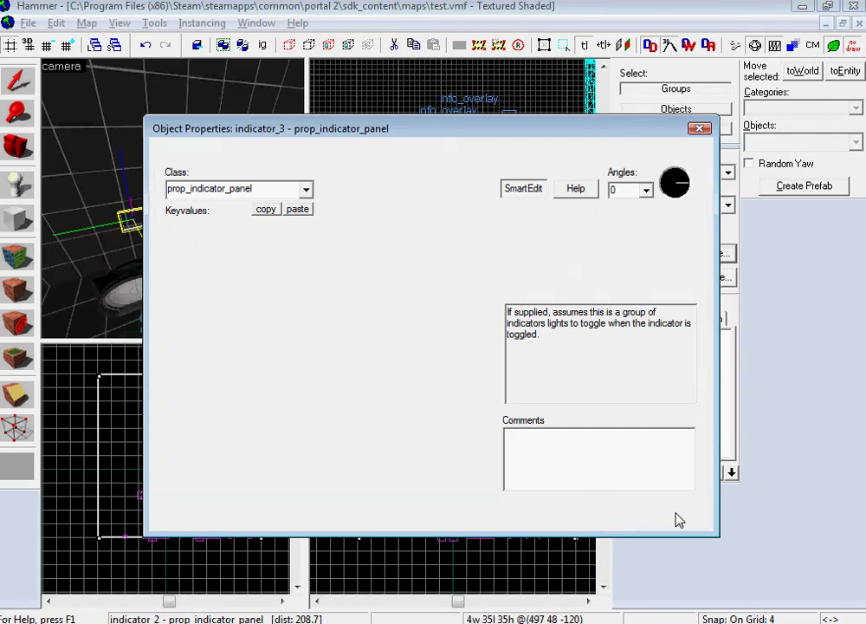
Add an OnAllTrue output to the logic_branch_listener that sends Check to indicator_3, and apply it.
{"action": "key", "text": "z"}
{"action": "key", "text": "s"}
{"action": "key", "text": "w"}
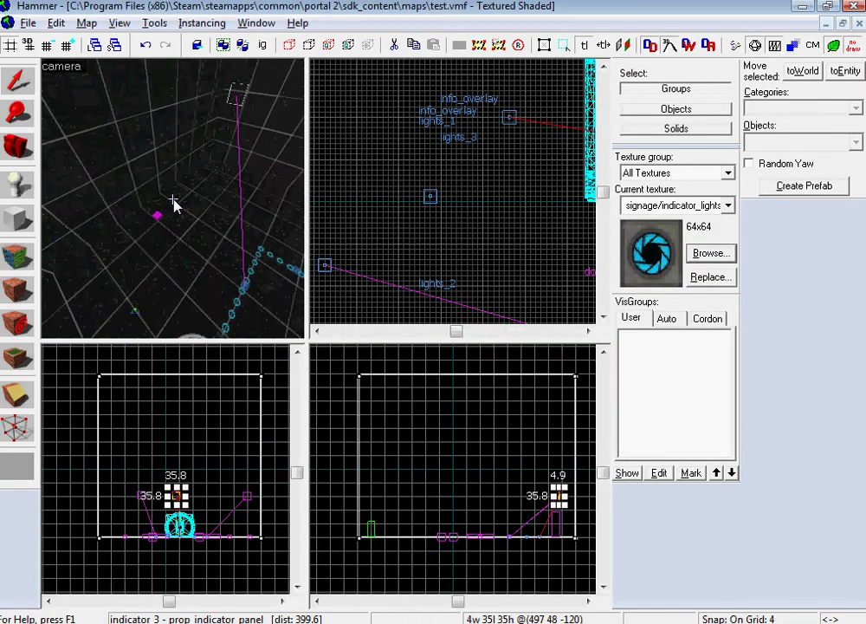
{"action": "key", "text": "z"}
{"action": "double_click", "coordinate": [157, 210]}
{"action": "left_click", "coordinate": [224, 154]}
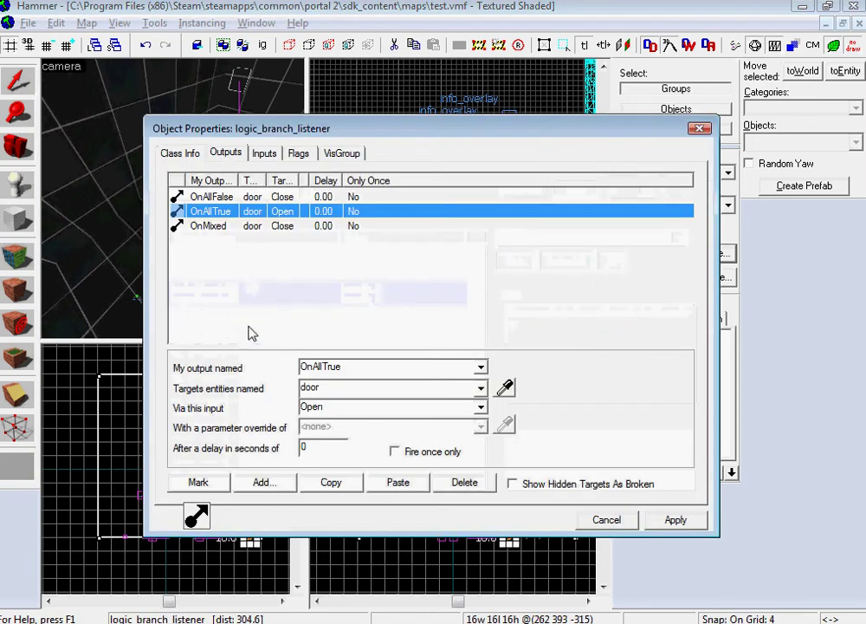
{"action": "left_click", "coordinate": [264, 481]}
{"action": "left_click", "coordinate": [480, 367]}
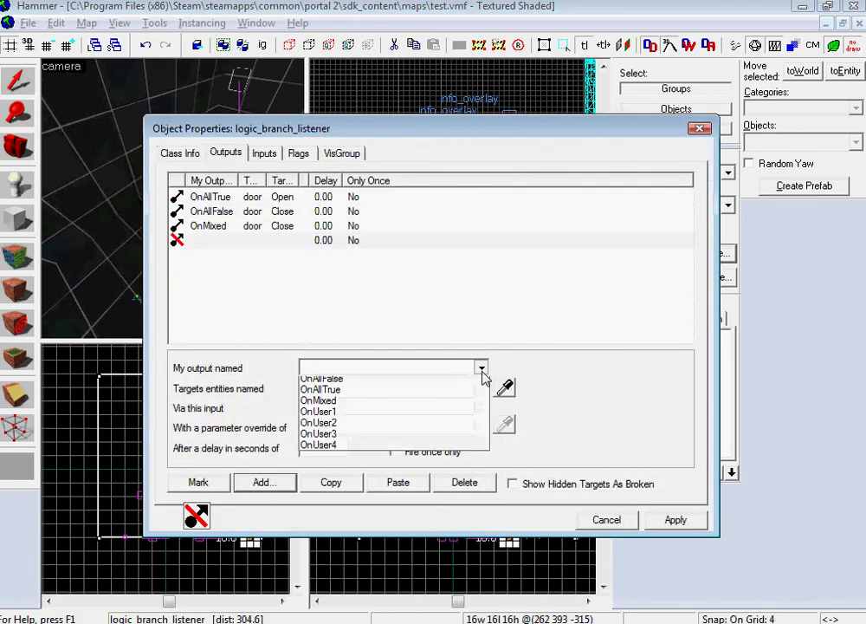
{"action": "left_click", "coordinate": [429, 382]}
{"action": "left_click", "coordinate": [470, 391]}
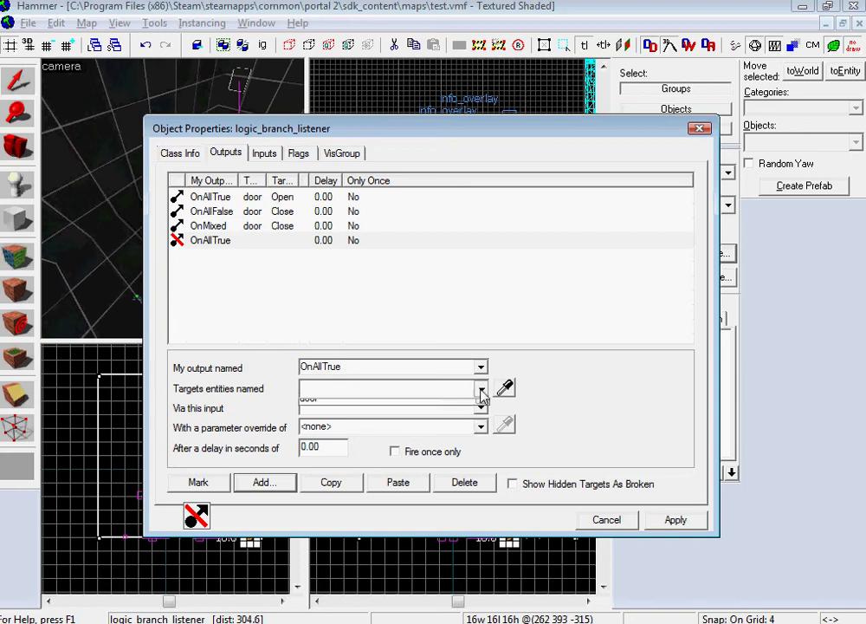
{"action": "scroll", "coordinate": [483, 444], "scroll_direction": "down", "scroll_amount": 3}
{"action": "left_click", "coordinate": [423, 412]}
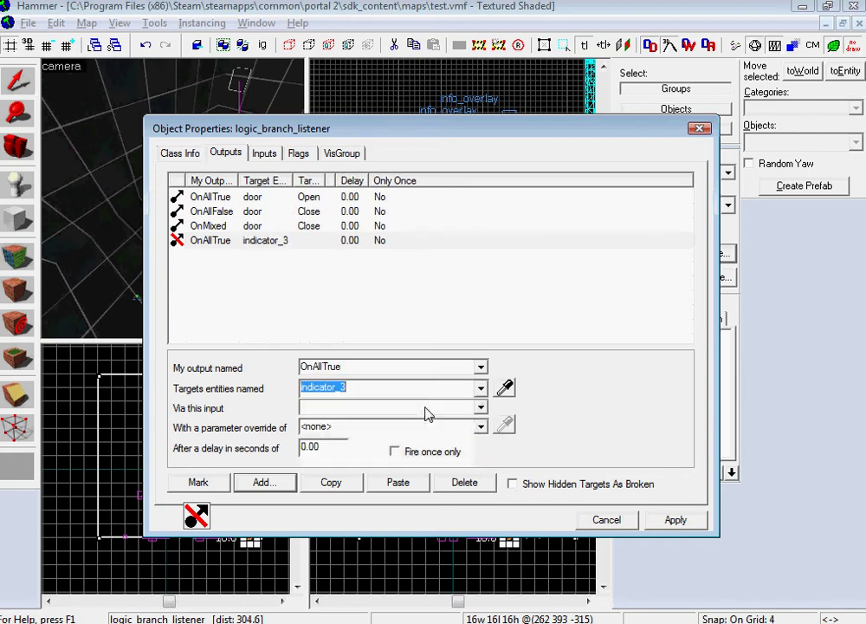
{"action": "left_click", "coordinate": [462, 408]}
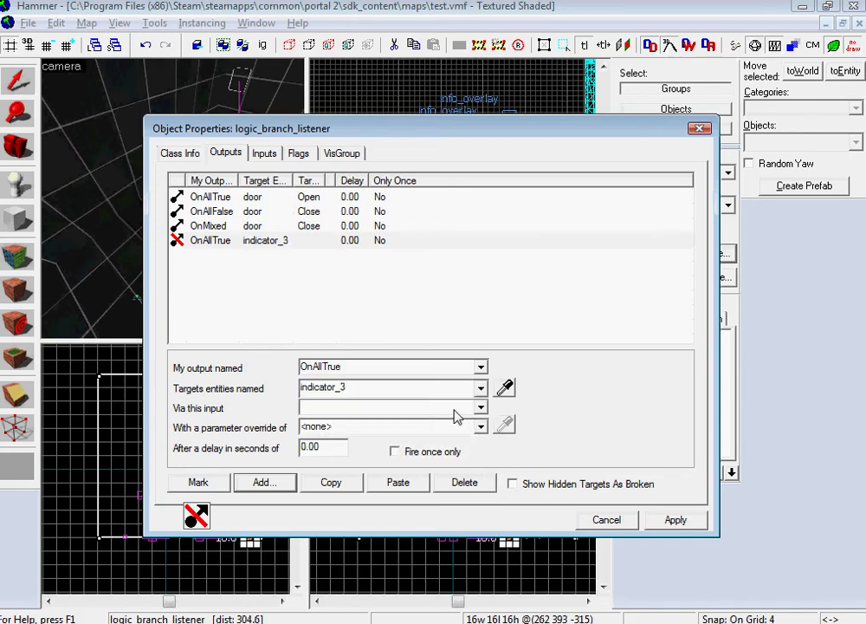
{"action": "type", "text": "Check"}
{"action": "left_click", "coordinate": [675, 520]}
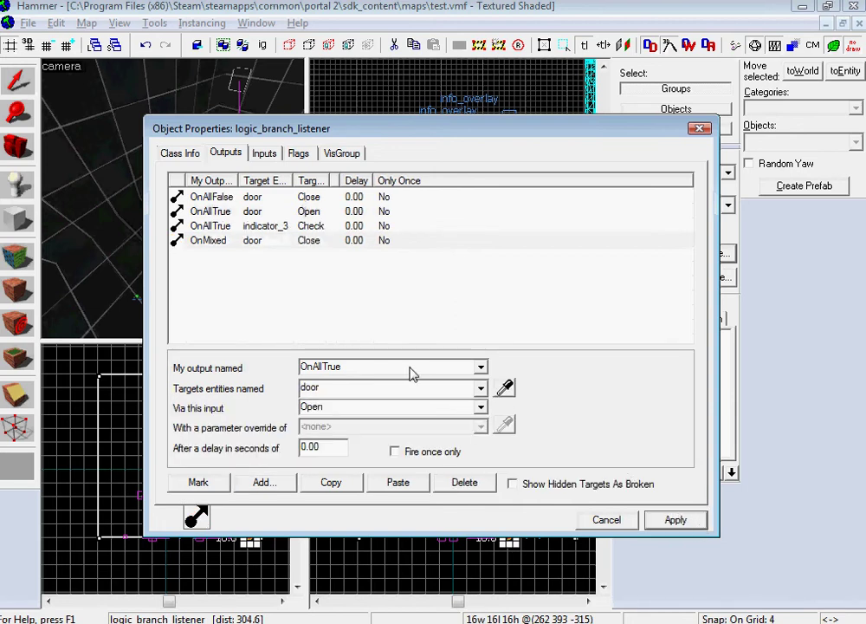
Add an OnMixed output to the logic_branch_listener that sends Uncheck to indicator_3, and apply it.
{"action": "left_click", "coordinate": [264, 483]}
{"action": "left_click", "coordinate": [398, 366]}
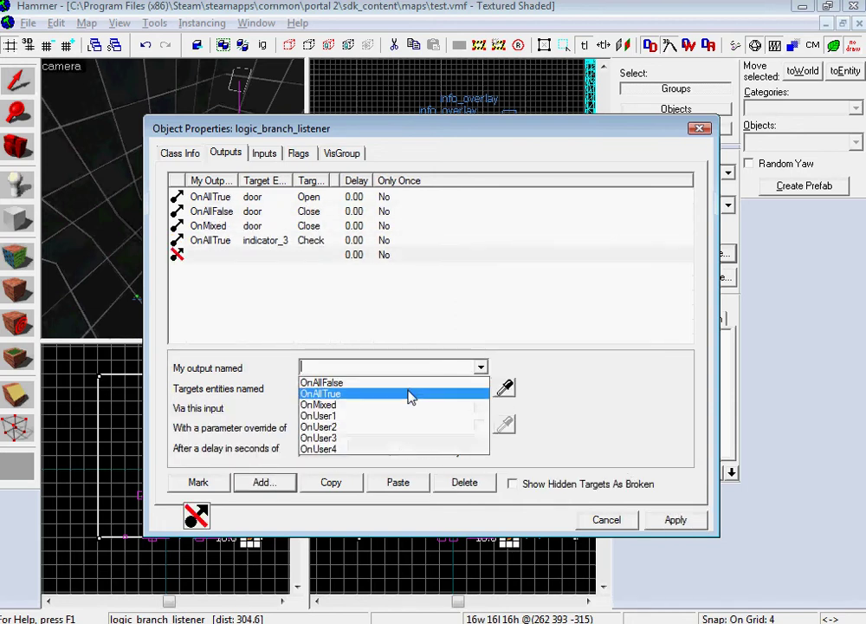
{"action": "left_click", "coordinate": [408, 395]}
{"action": "left_click", "coordinate": [481, 367]}
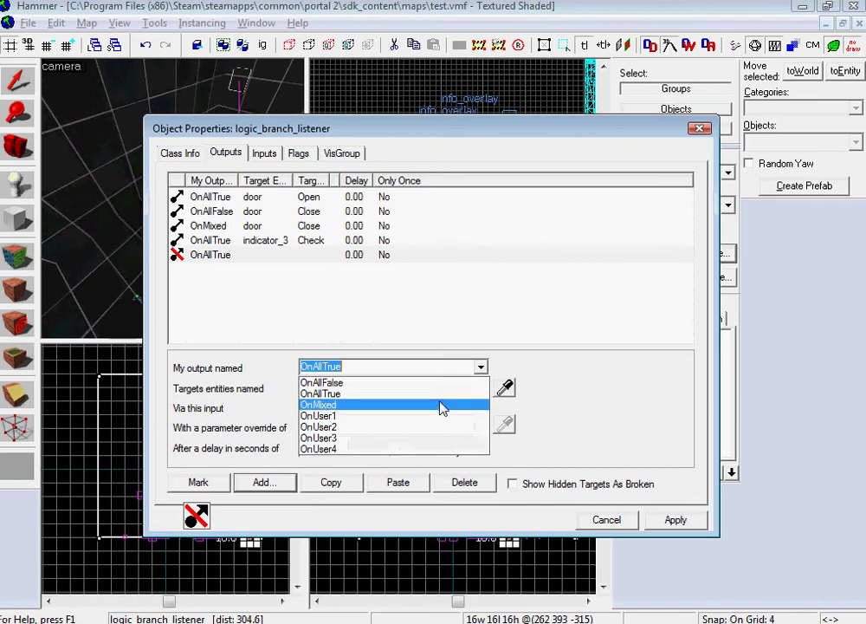
{"action": "left_click", "coordinate": [442, 405]}
{"action": "left_click", "coordinate": [481, 388]}
{"action": "scroll", "coordinate": [434, 438], "scroll_direction": "down", "scroll_amount": 3}
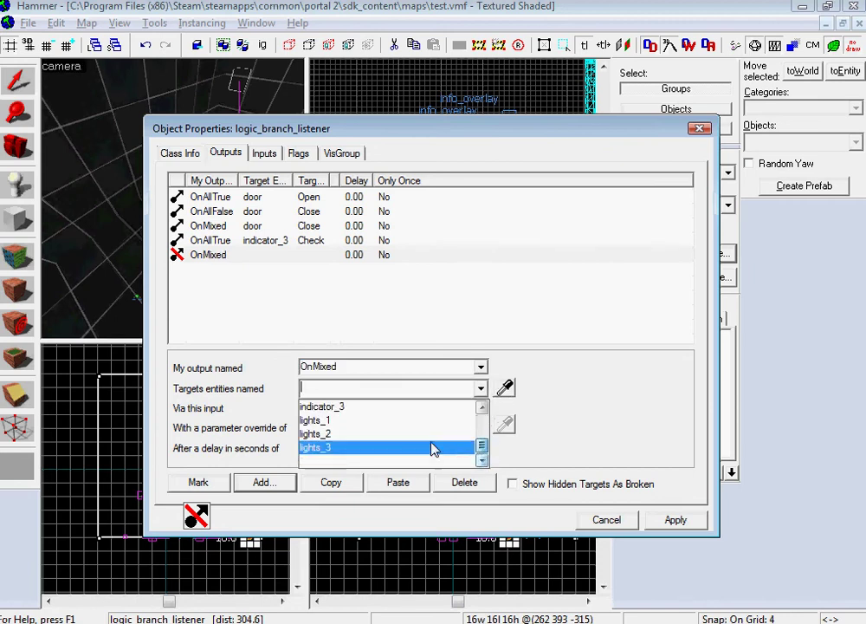
{"action": "left_click", "coordinate": [422, 407]}
{"action": "left_click", "coordinate": [398, 407]}
{"action": "type", "text": "Uncheck"}
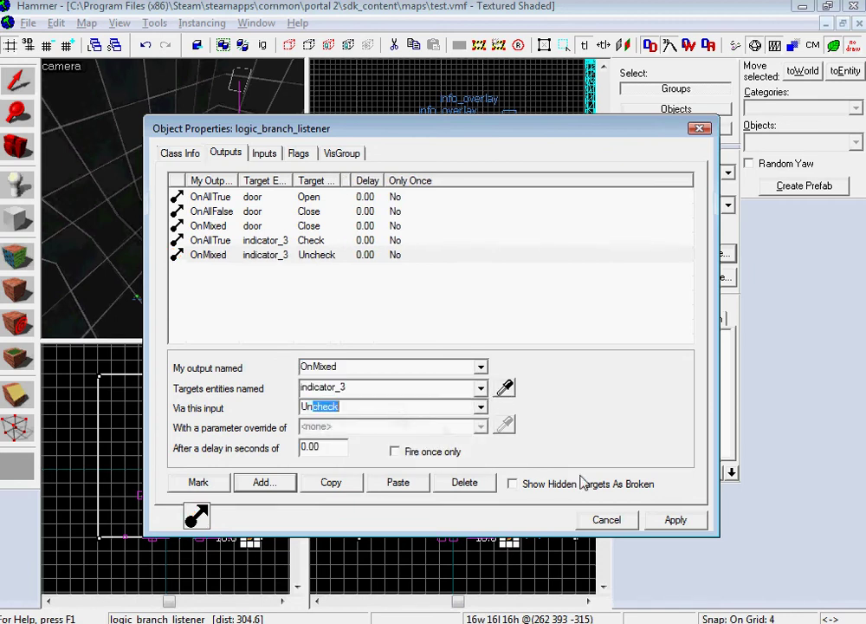
{"action": "left_click", "coordinate": [680, 521]}
Add an OnAllFalse output targeting indicator_3 to the logic_branch_listener, apply it and close the properties.
{"action": "left_click", "coordinate": [292, 481]}
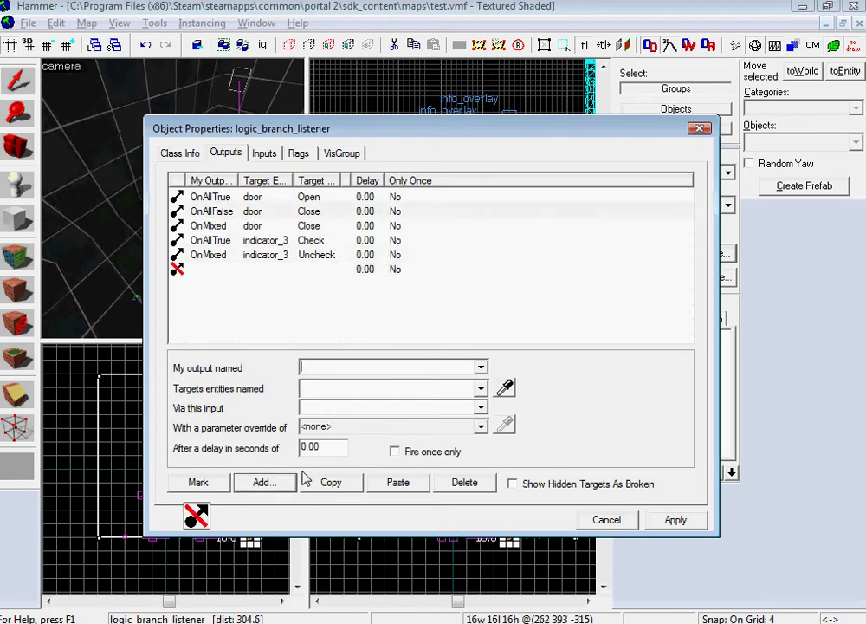
{"action": "left_click", "coordinate": [480, 367]}
{"action": "left_click", "coordinate": [427, 383]}
{"action": "type", "text": "in"}
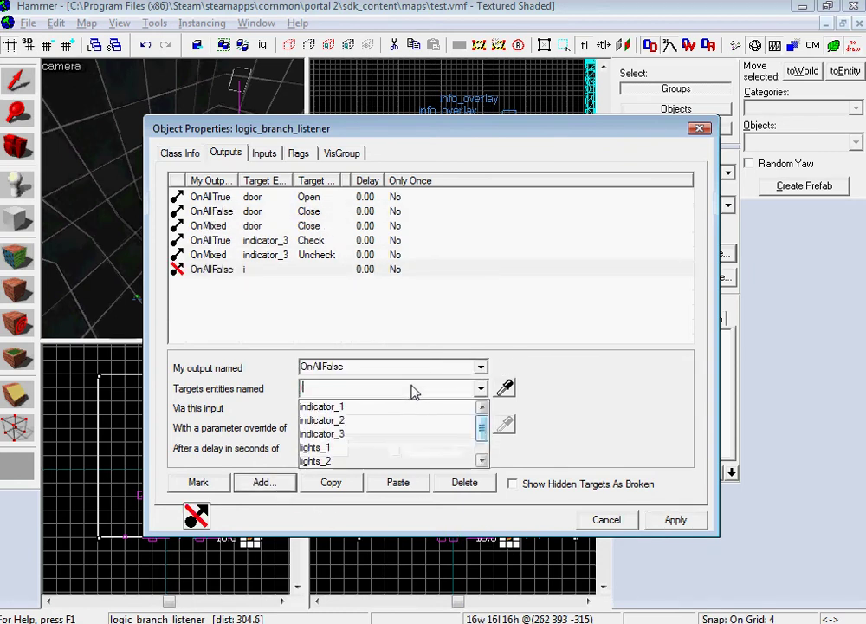
{"action": "left_click", "coordinate": [449, 437]}
{"action": "left_click", "coordinate": [419, 412]}
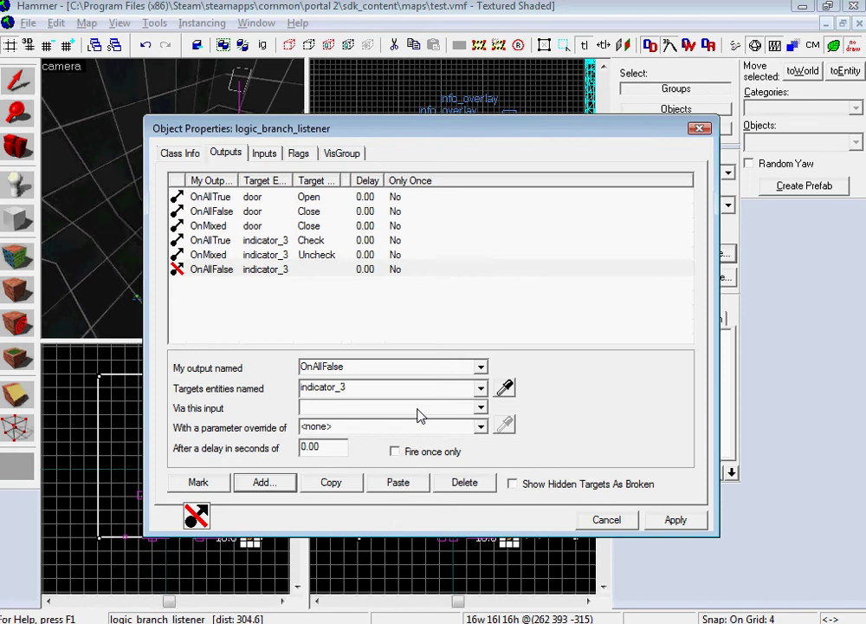
{"action": "left_click", "coordinate": [678, 524]}
{"action": "left_click", "coordinate": [610, 521]}
Place a new info_player_start entity on the room's ceiling.
{"action": "key", "text": "z"}
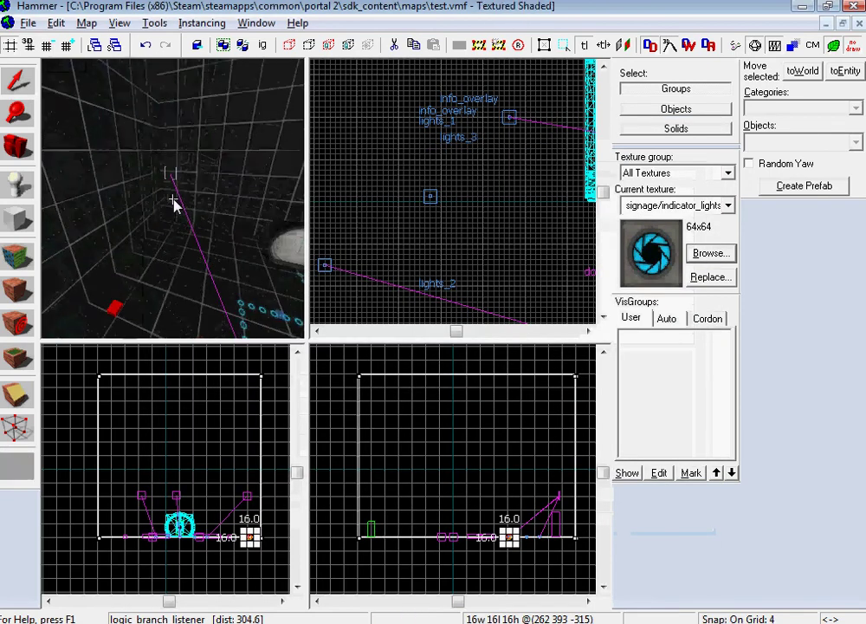
{"action": "key", "text": "s"}
{"action": "left_click_drag", "start_coordinate": [174, 203], "coordinate": [174, 201]}
{"action": "left_click", "coordinate": [19, 183]}
{"action": "left_click", "coordinate": [167, 179]}
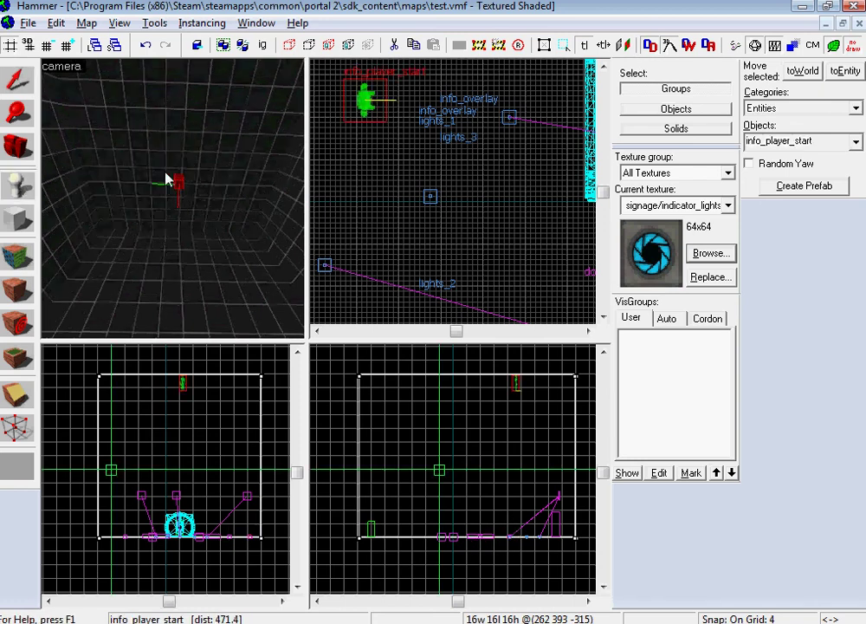
Change the class of the new ceiling entity to light, apply it and close its properties.
{"action": "left_click", "coordinate": [7, 84]}
{"action": "double_click", "coordinate": [177, 184]}
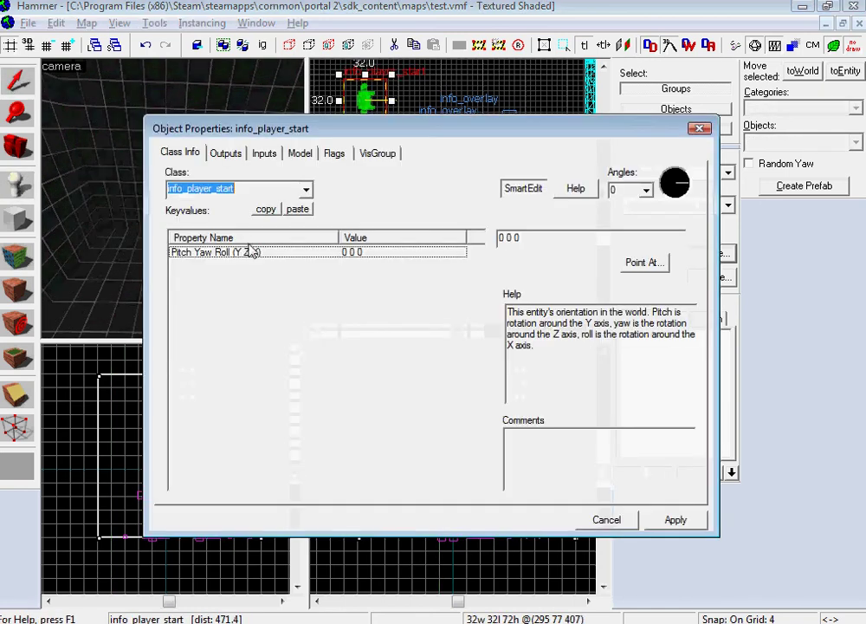
{"action": "type", "text": "light"}
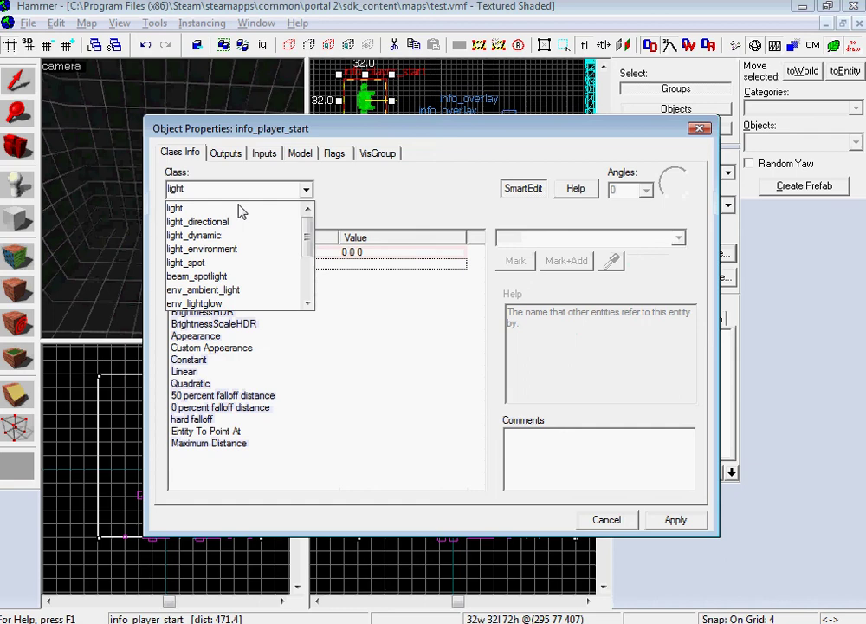
{"action": "left_click", "coordinate": [240, 209]}
{"action": "left_click", "coordinate": [667, 518]}
{"action": "left_click", "coordinate": [617, 523]}
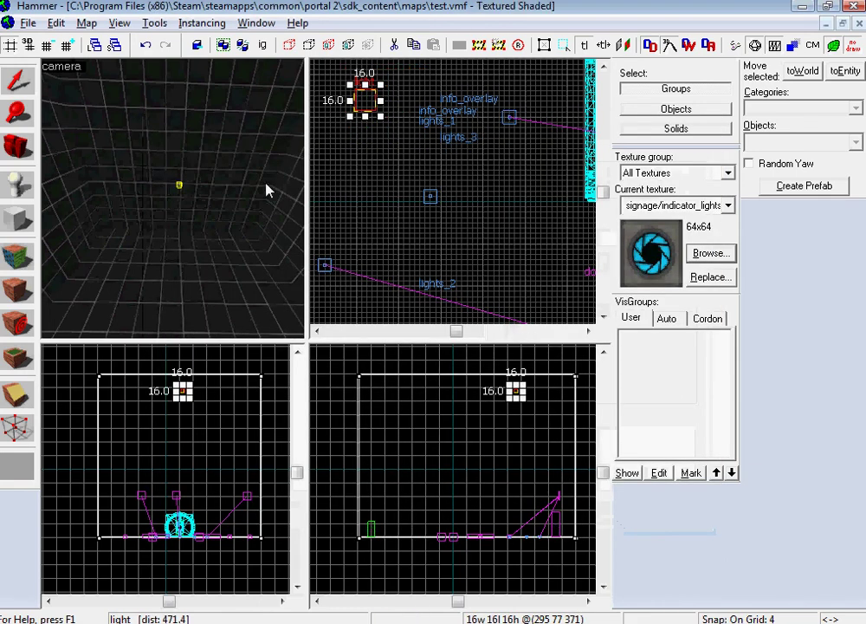
Place a copy of the light on the ceiling near the middle of the room's length.
{"action": "key", "text": "z"}
{"action": "key", "text": "z"}
{"action": "left_click", "coordinate": [165, 182]}
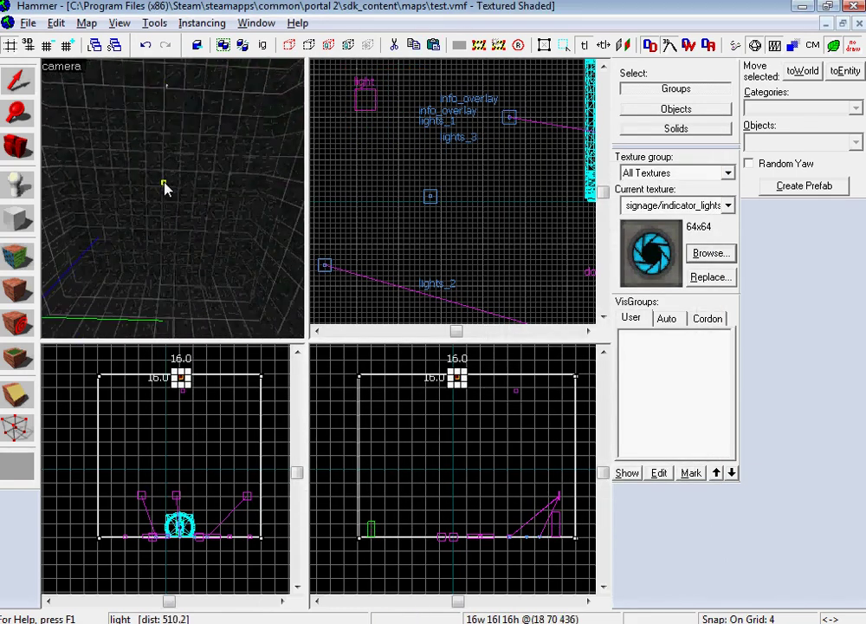
Compile the map and run it in Portal 2 to test the door, indicator panels and light strips.
{"action": "key", "text": "z"}
{"action": "key", "text": "s"}
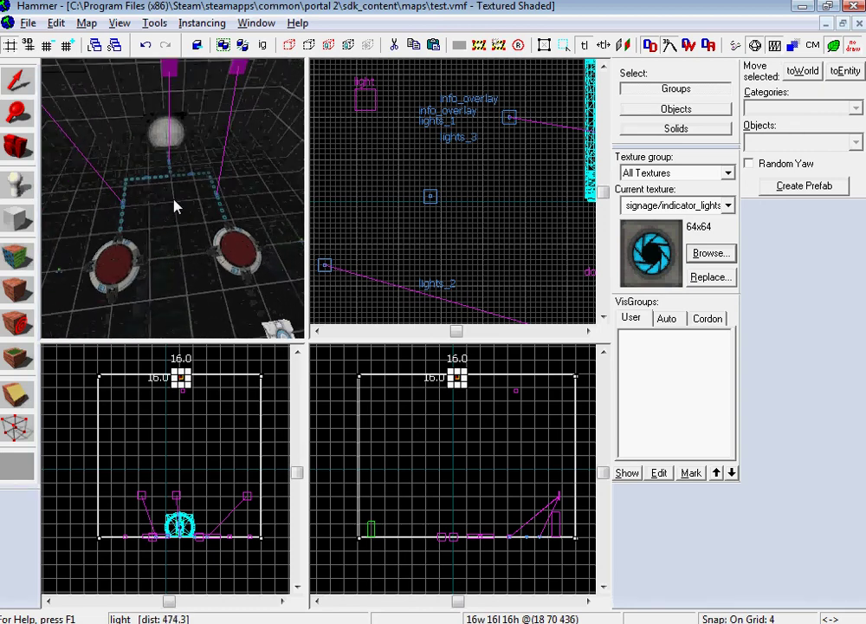
{"action": "key", "text": "F9"}
{"action": "key", "text": "Return"}
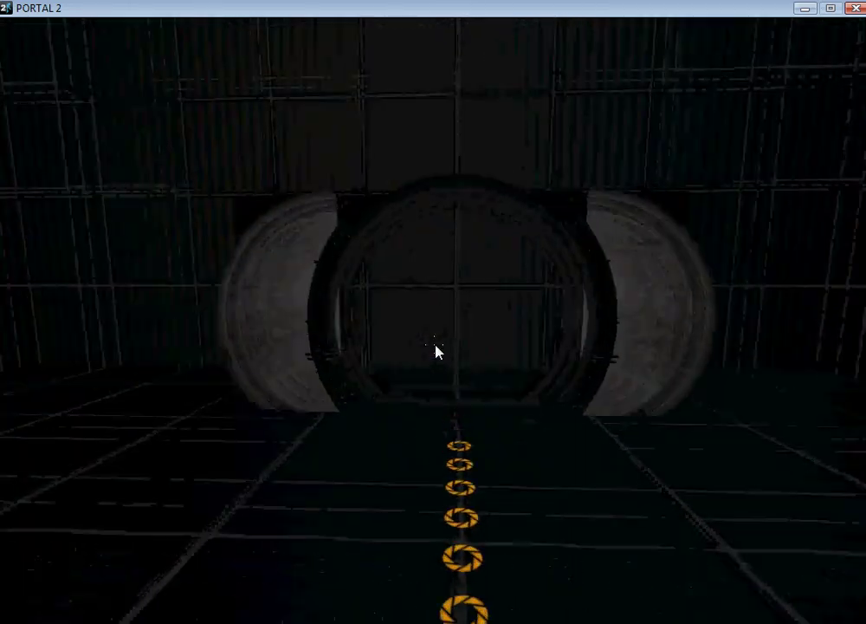
Switch away from the running Portal 2 test to another open window.
{"action": "key", "text": "alt+Tab"}
{"action": "key", "text": "alt+Tab"}
{"action": "key", "text": "alt+Tab"}
{"action": "key", "text": "alt+Tab"}
{"action": "key", "text": "alt+Tab"}
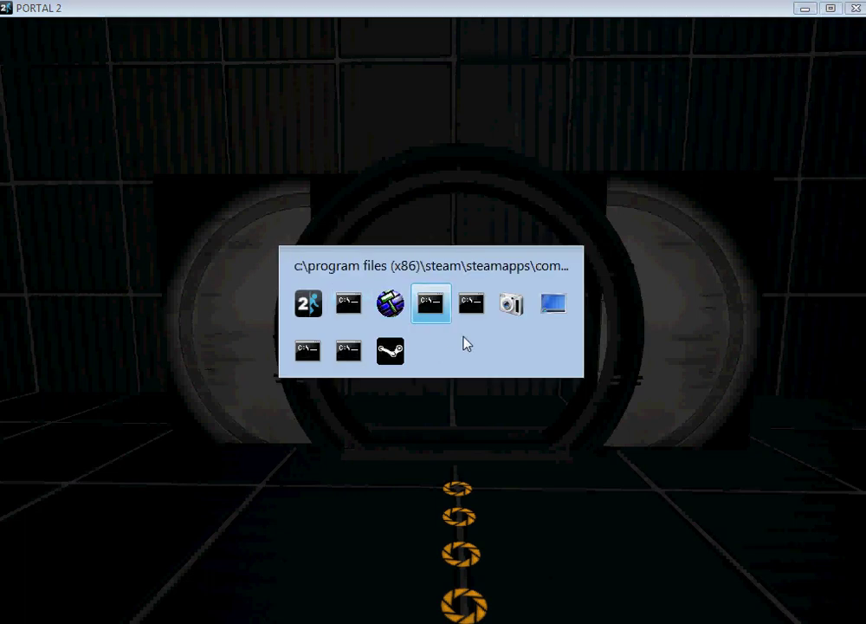